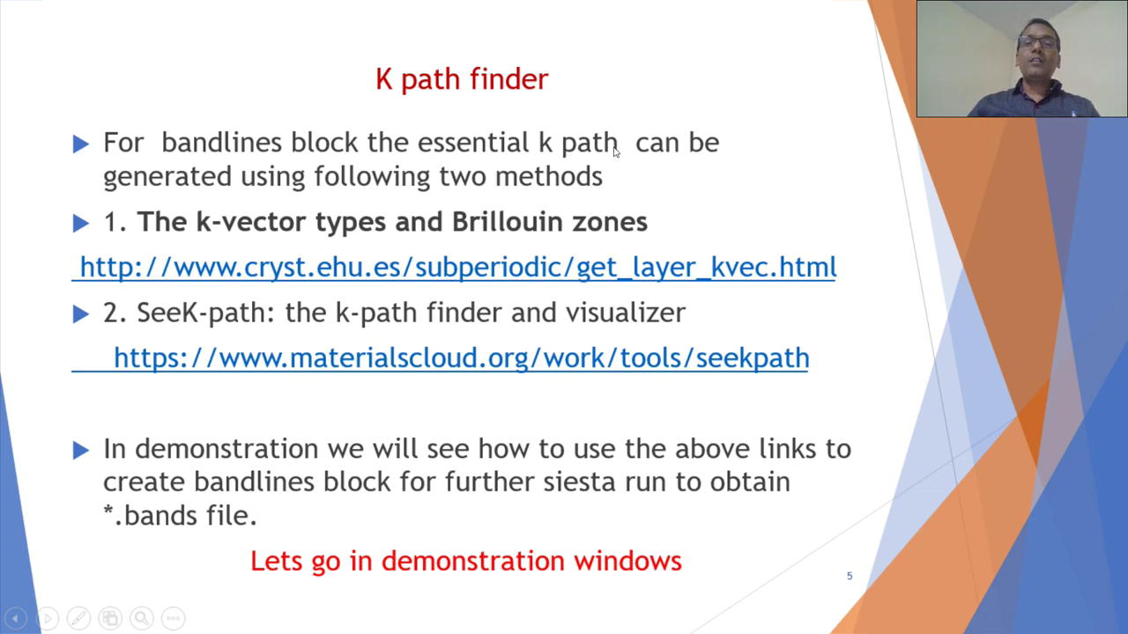
- Exit the slideshow back to editing slide 5, 'K path finder'
{"action": "key", "text": "Escape"}
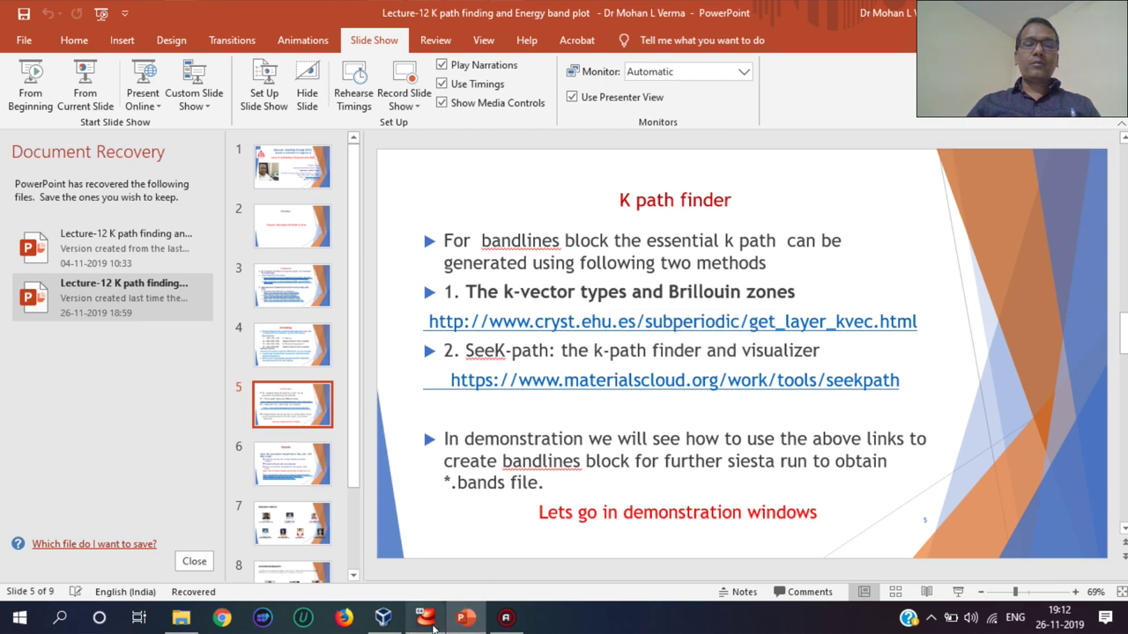
- In the CentOS VM, open optim_MgO-221/MgO-221.fdf in Text Editor to view its BandLines block
{"action": "left_click", "coordinate": [426, 619]}
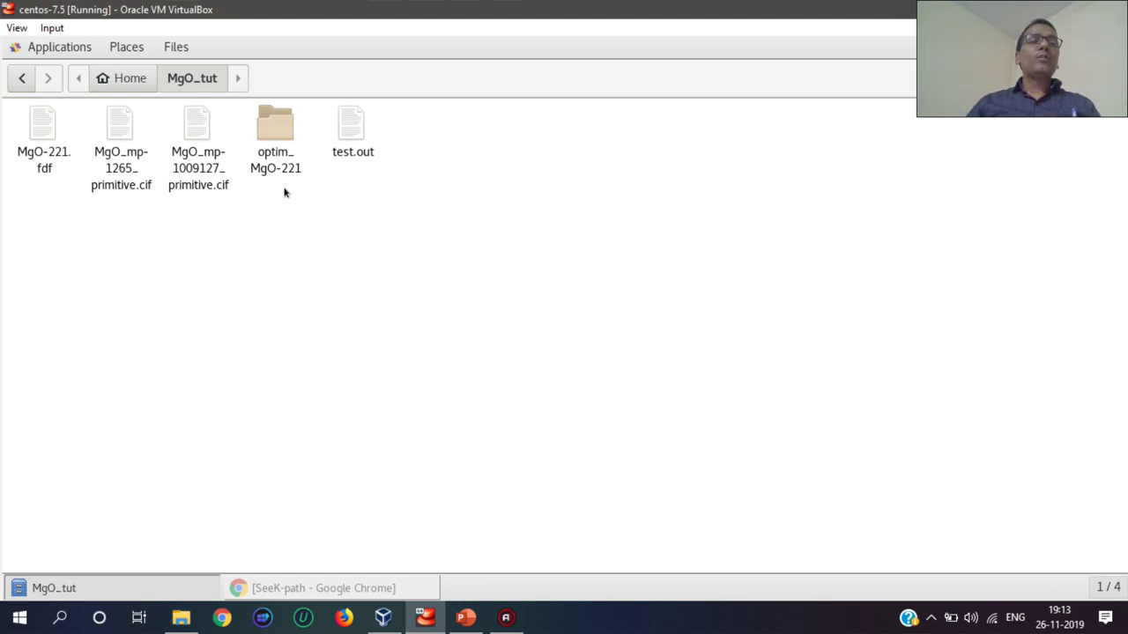
{"action": "double_click", "coordinate": [275, 133]}
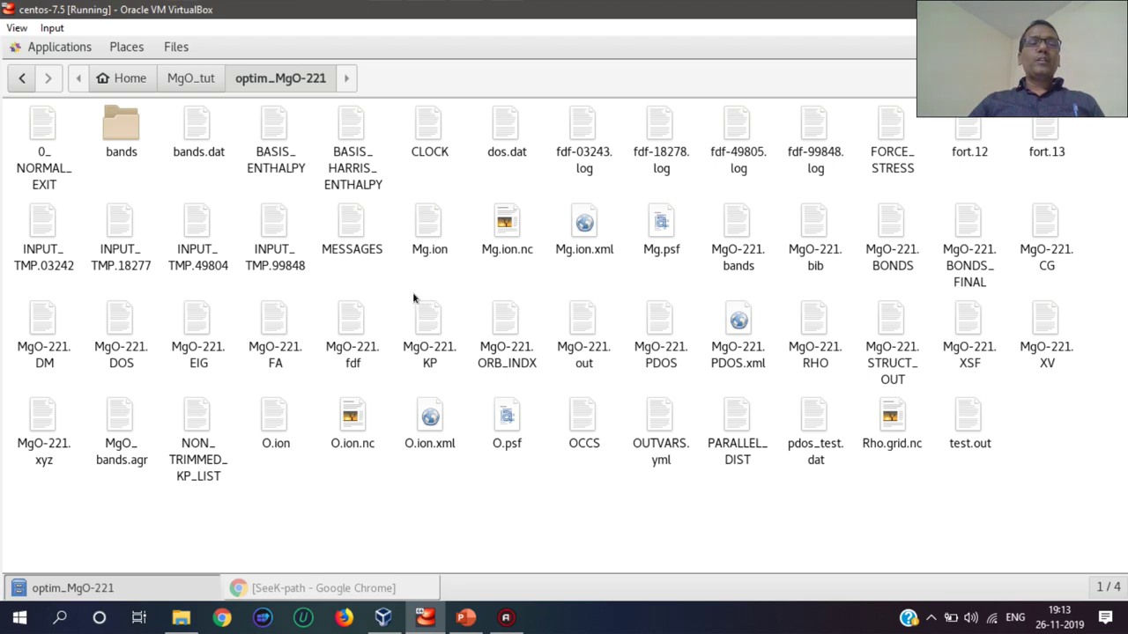
{"action": "left_click", "coordinate": [354, 323]}
{"action": "double_click", "coordinate": [354, 319]}
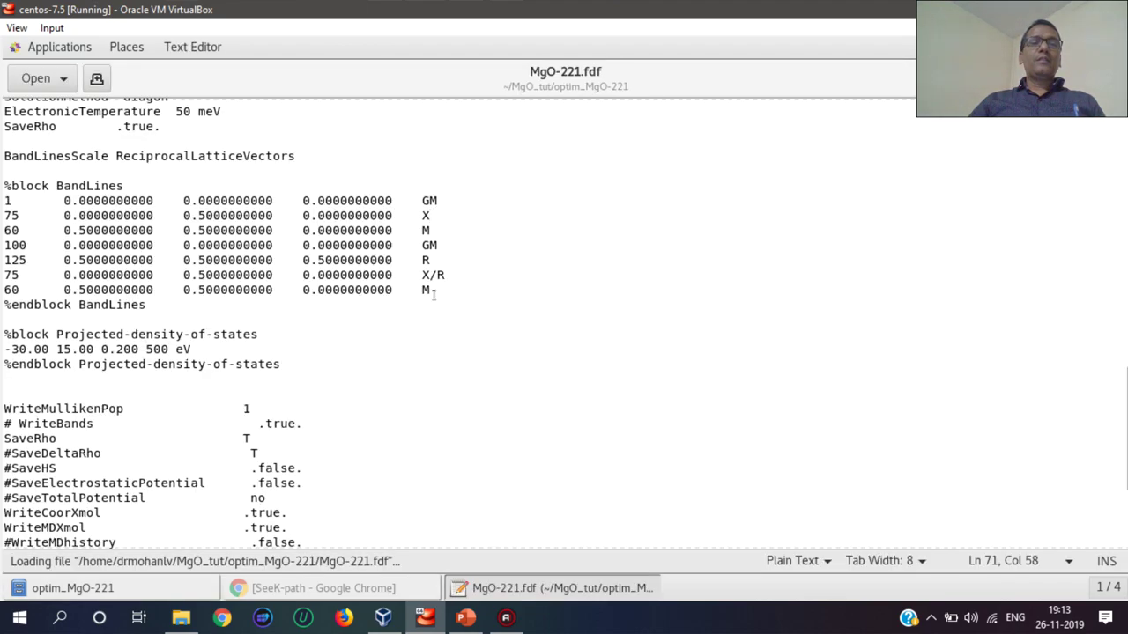
{"action": "scroll", "coordinate": [519, 276], "scroll_direction": "up", "scroll_amount": 8}
{"action": "scroll", "coordinate": [519, 275], "scroll_direction": "up", "scroll_amount": 12}
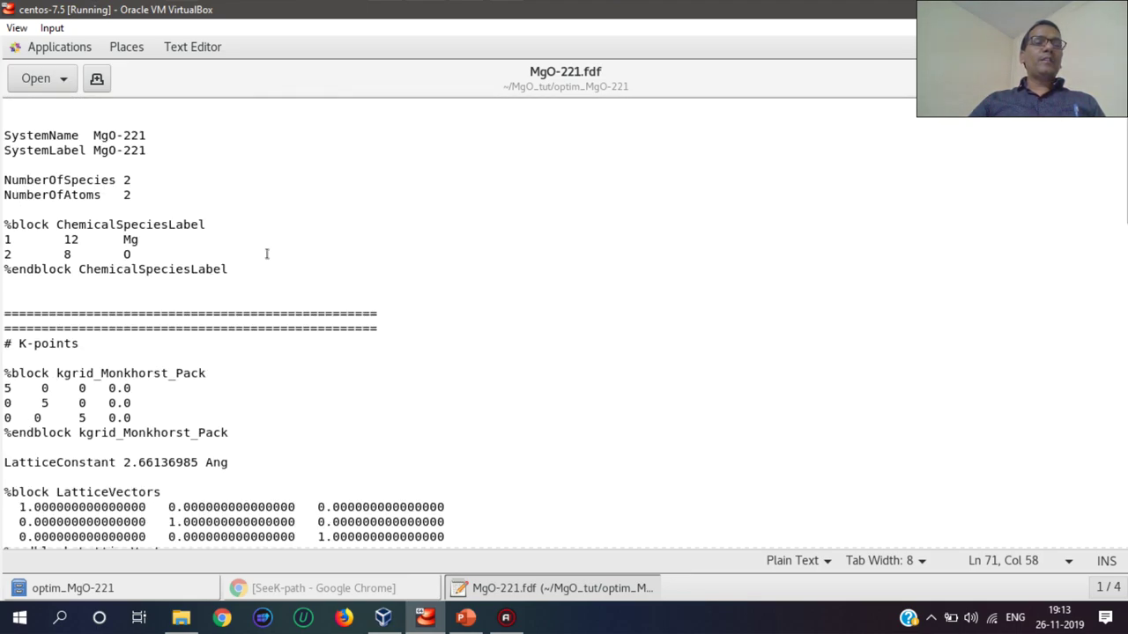
{"action": "scroll", "coordinate": [268, 239], "scroll_direction": "down", "scroll_amount": 4}
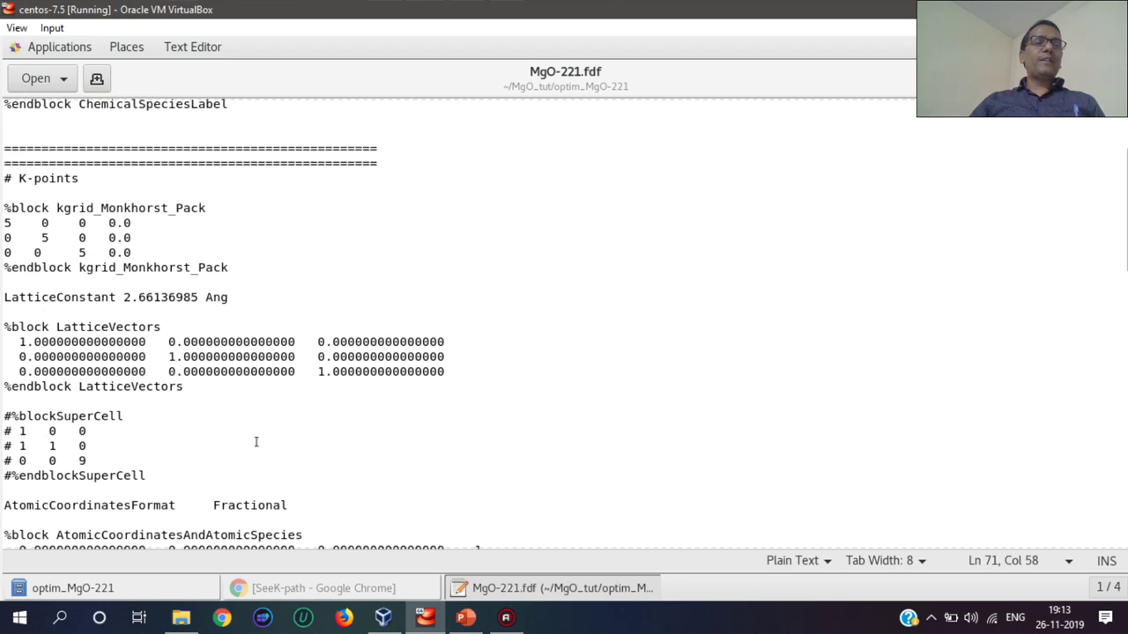
{"action": "scroll", "coordinate": [361, 326], "scroll_direction": "down", "scroll_amount": 4}
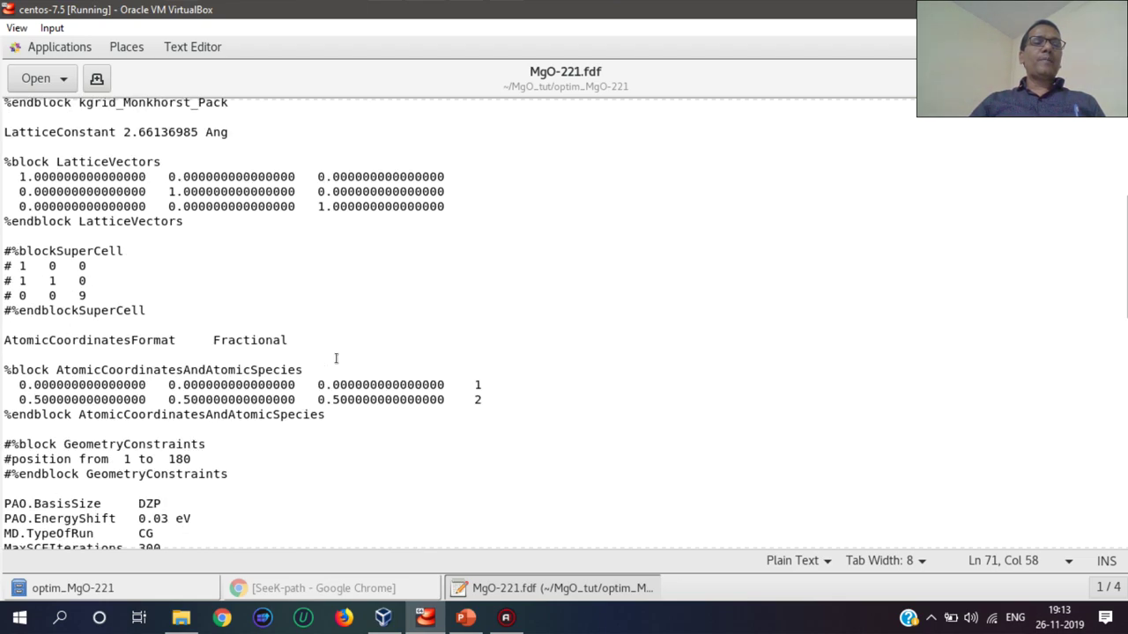
{"action": "scroll", "coordinate": [564, 258], "scroll_direction": "down", "scroll_amount": 4}
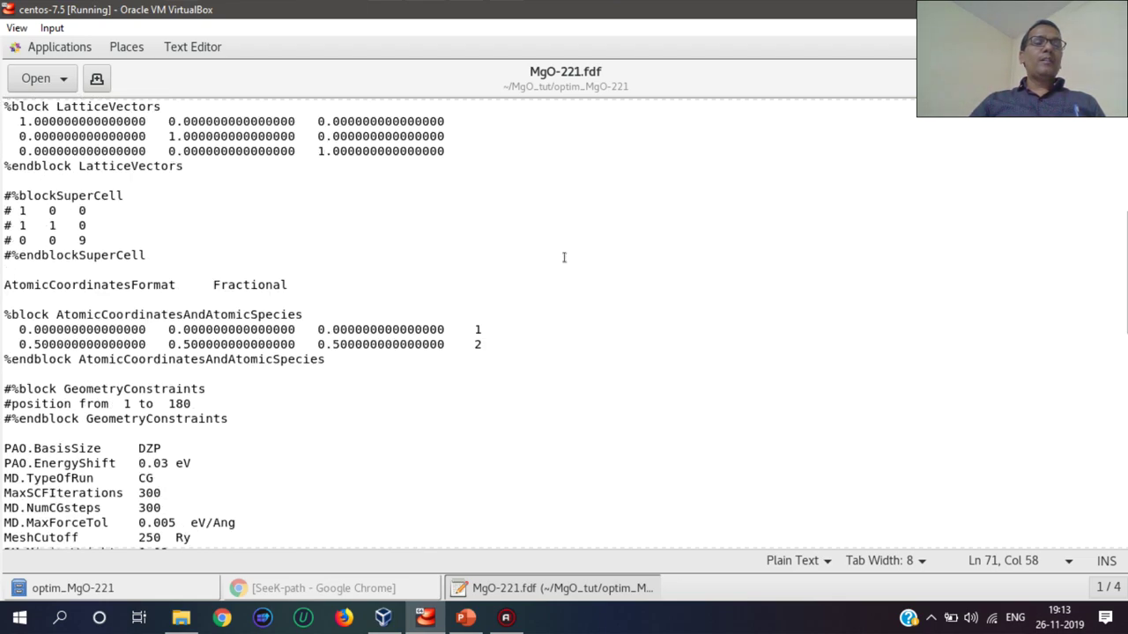
{"action": "scroll", "coordinate": [564, 257], "scroll_direction": "down", "scroll_amount": 3}
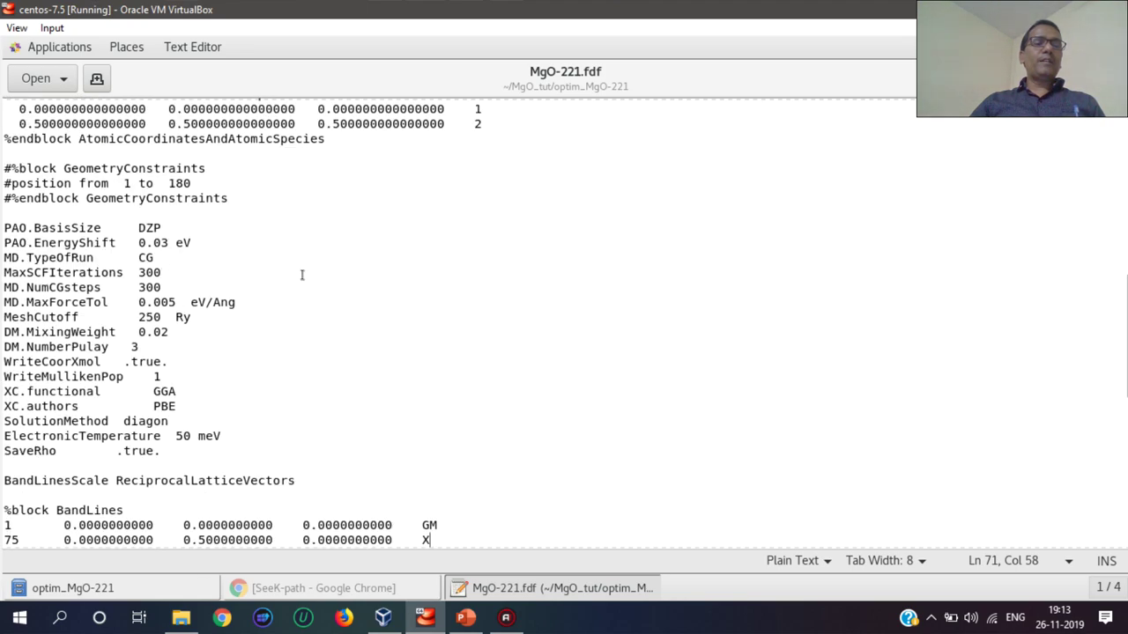
{"action": "scroll", "coordinate": [301, 275], "scroll_direction": "down", "scroll_amount": 4}
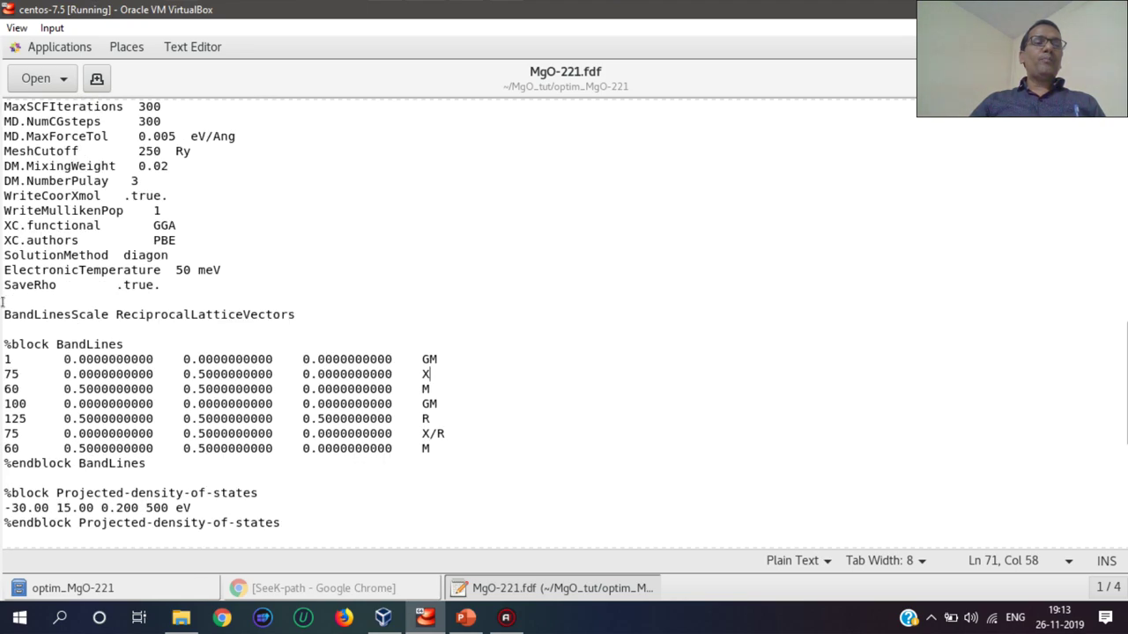
{"action": "left_click_drag", "start_coordinate": [3, 301], "coordinate": [205, 471]}
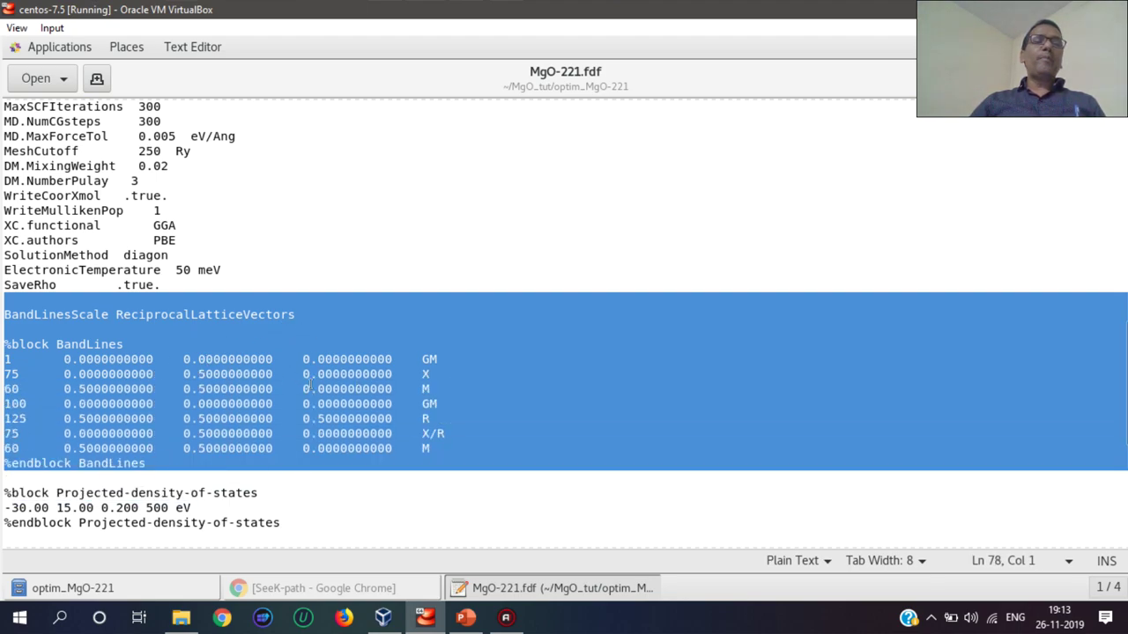
{"action": "left_click", "coordinate": [201, 329]}
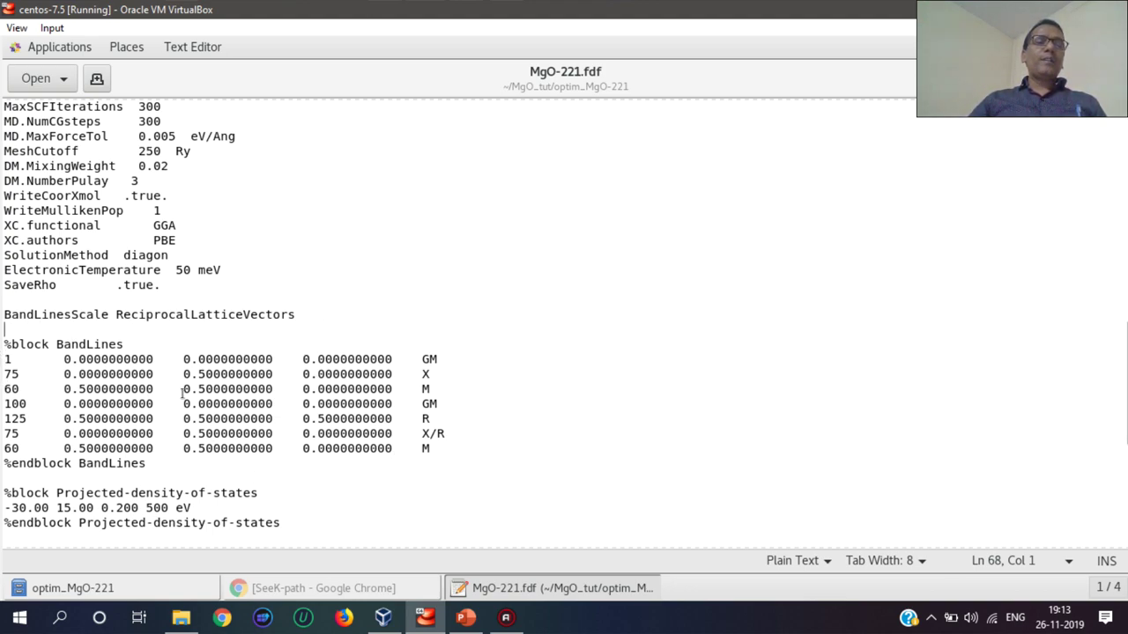
- Open a terminal in the optim_MgO-221 folder and list its files
{"action": "left_click", "coordinate": [1040, 88]}
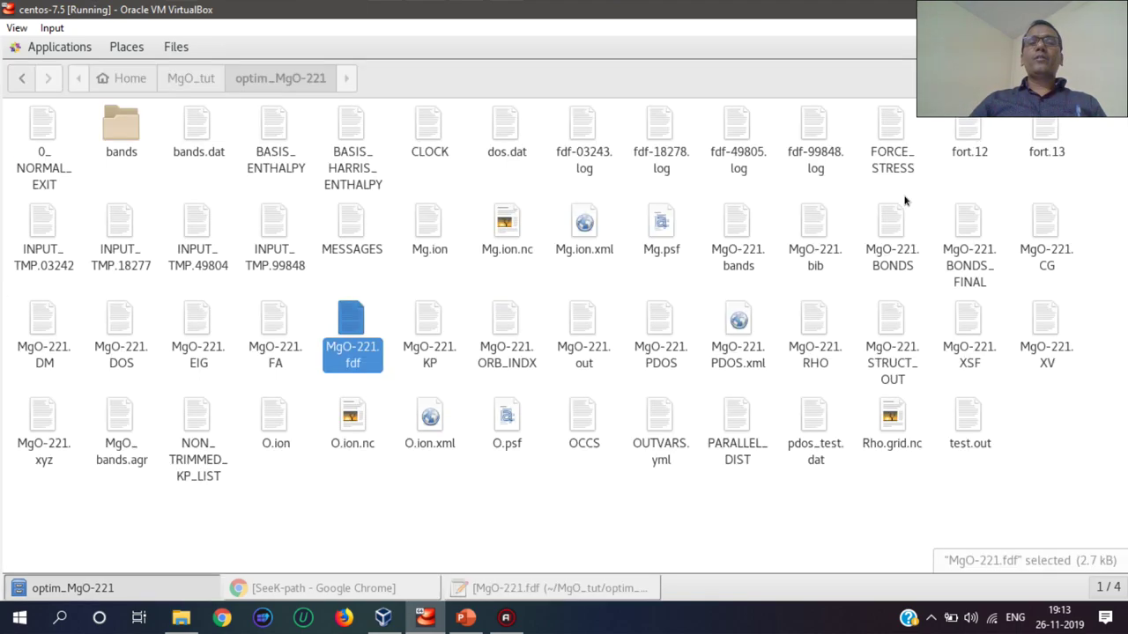
{"action": "right_click", "coordinate": [681, 281]}
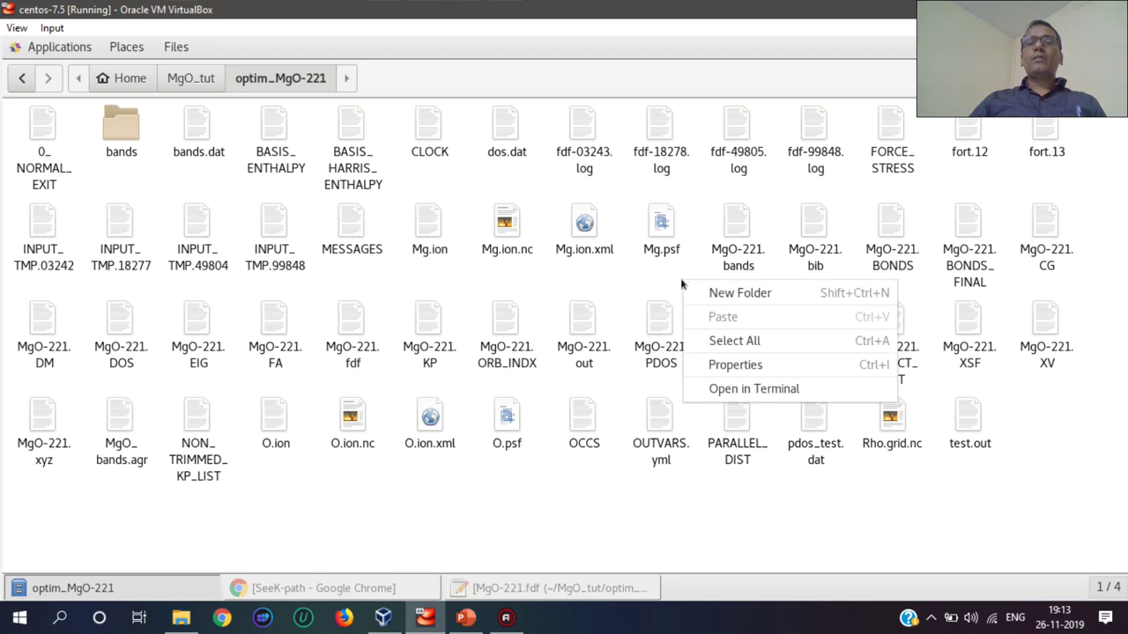
{"action": "left_click", "coordinate": [722, 390]}
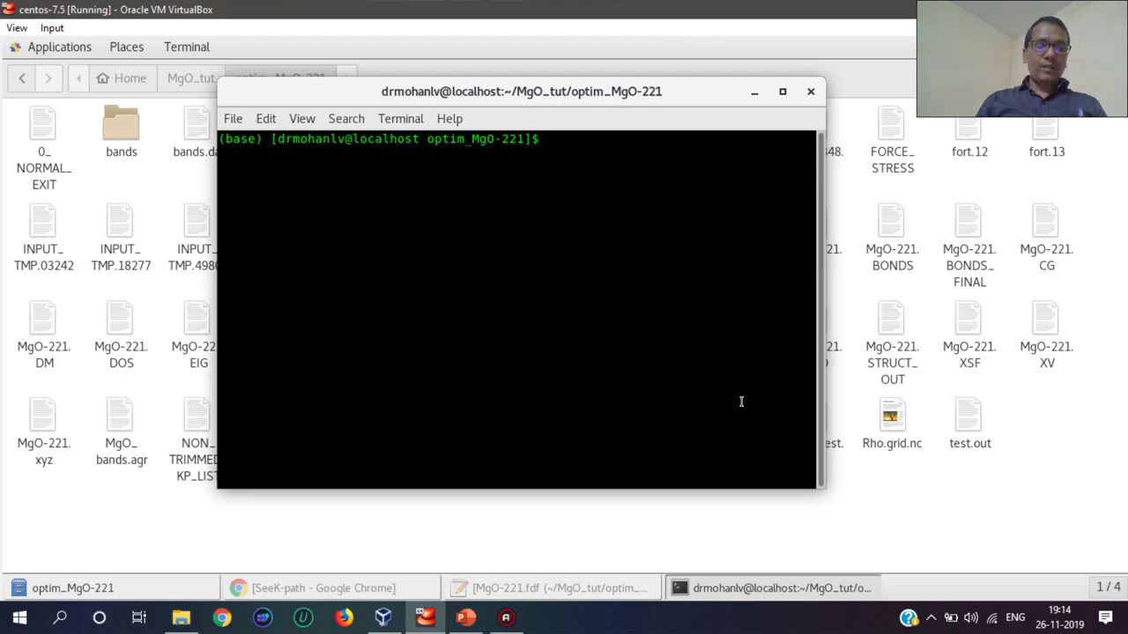
{"action": "type", "text": "ls"}
{"action": "key", "text": "Return"}
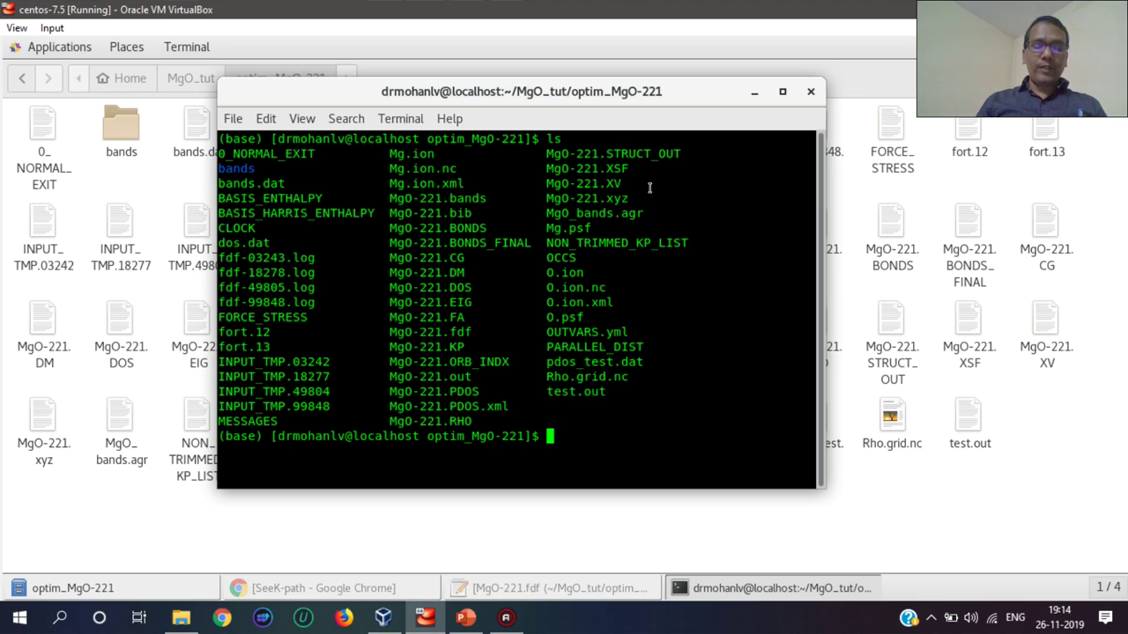
- Run xv2xsf with SystemLabel MgO-221, answering y to overwrite MgO-221.XSF
{"action": "type", "text": "xv"}
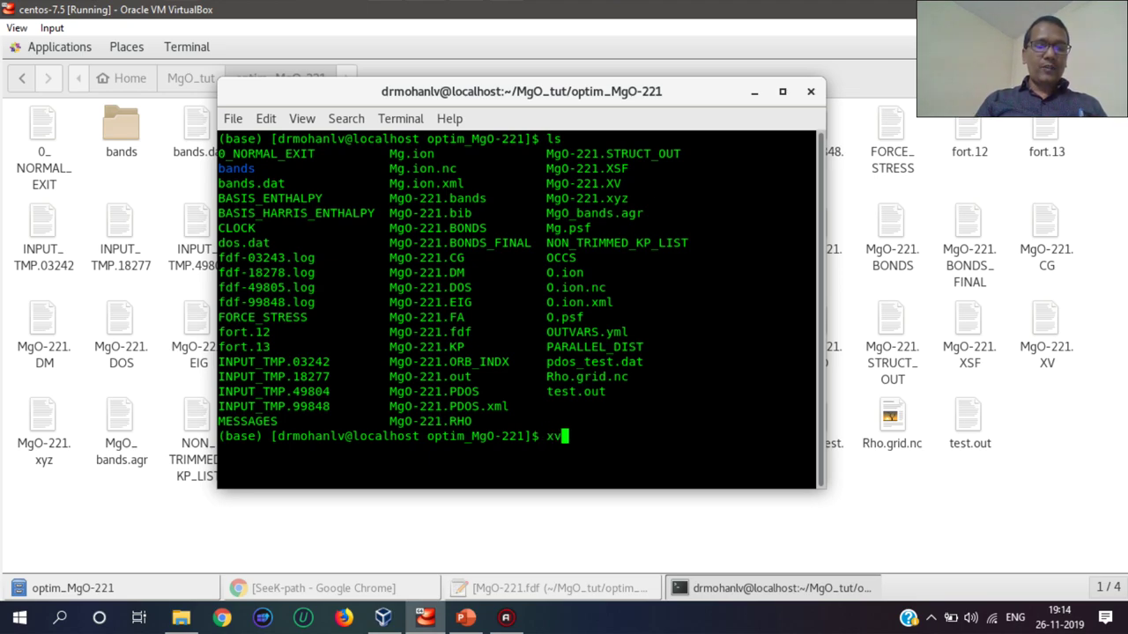
{"action": "type", "text": "2xsf"}
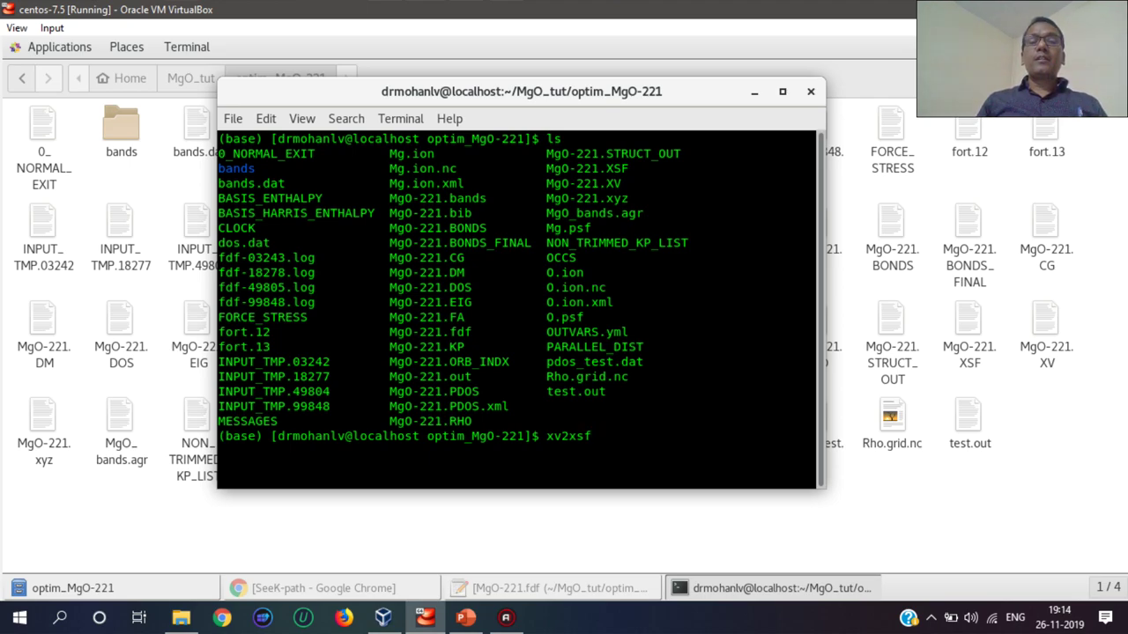
{"action": "key", "text": "Return"}
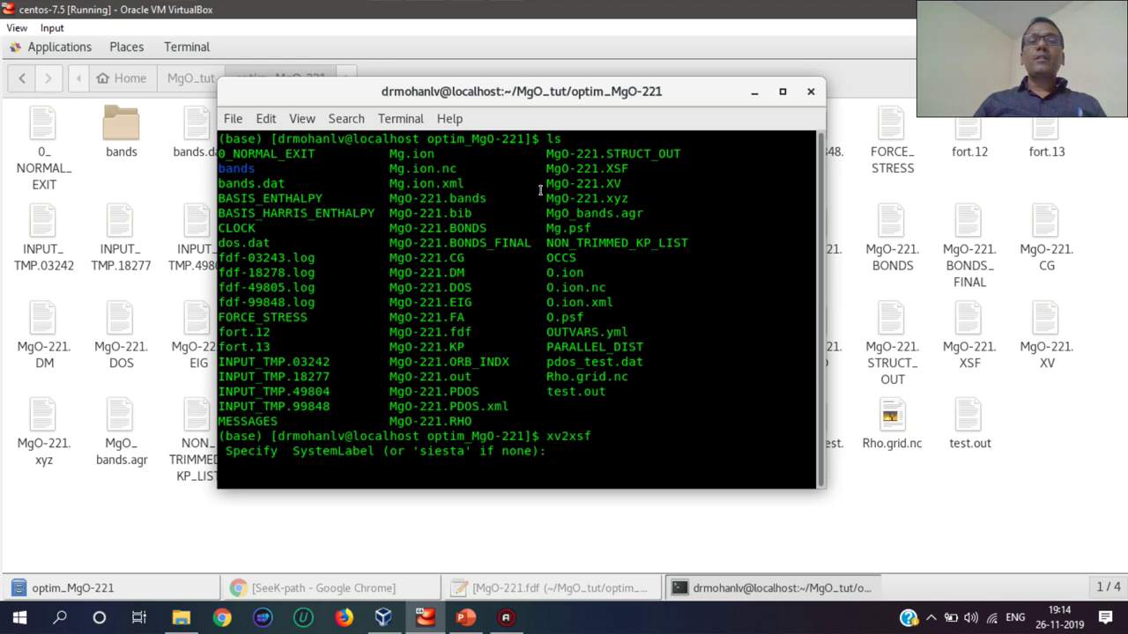
{"action": "left_click_drag", "start_coordinate": [545, 182], "coordinate": [587, 182]}
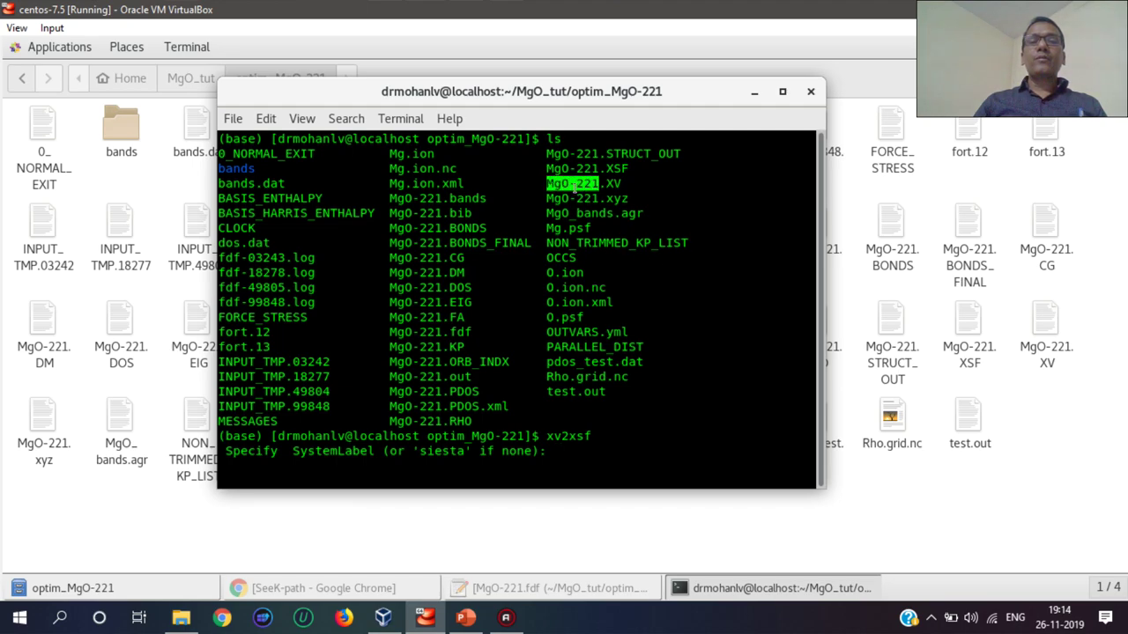
{"action": "right_click", "coordinate": [577, 184]}
{"action": "left_click", "coordinate": [594, 221]}
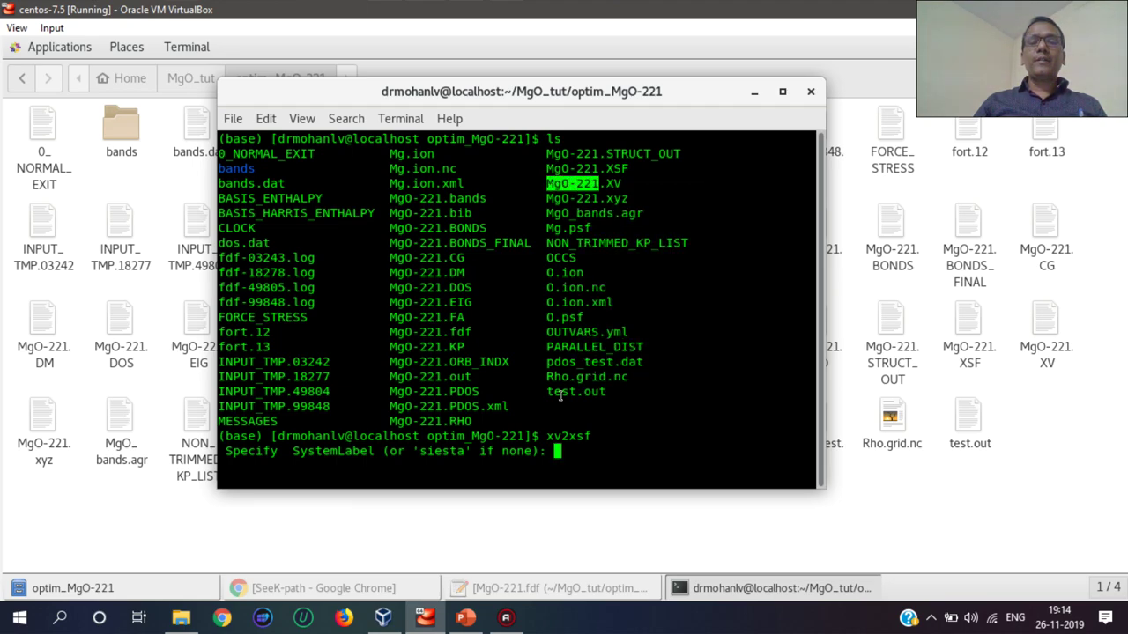
{"action": "right_click", "coordinate": [560, 455]}
{"action": "left_click", "coordinate": [596, 332]}
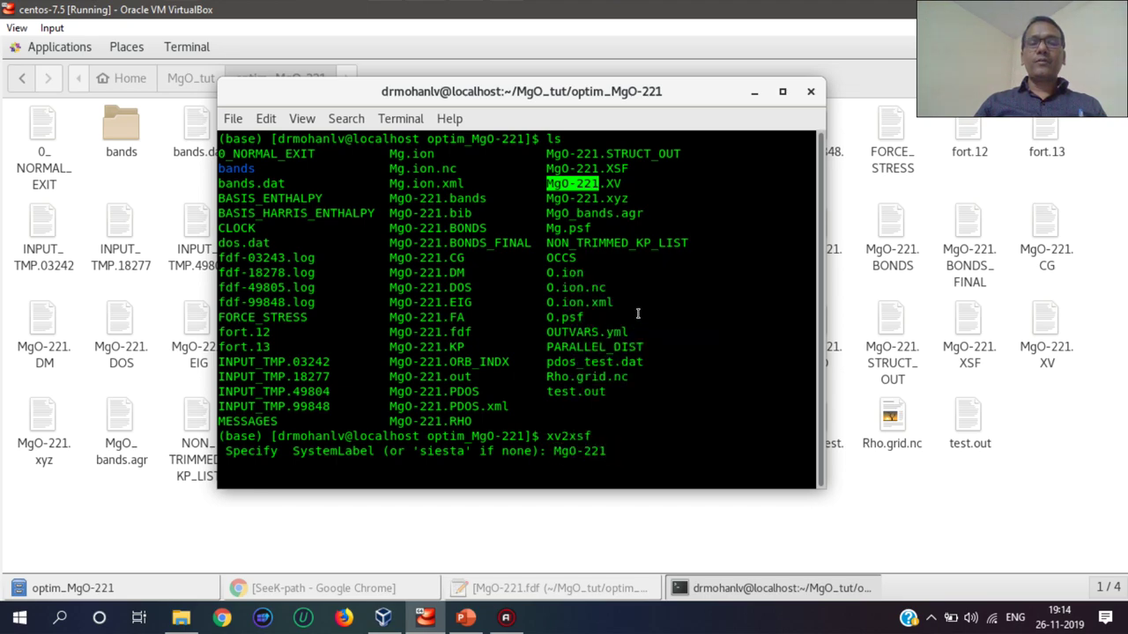
{"action": "key", "text": "Return"}
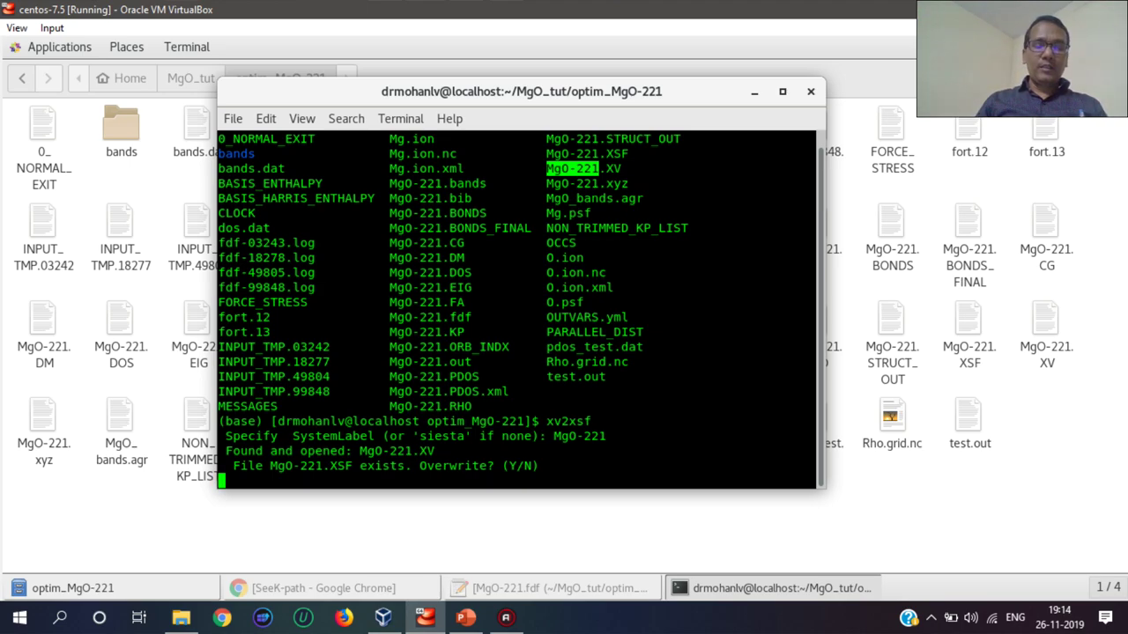
{"action": "type", "text": "y"}
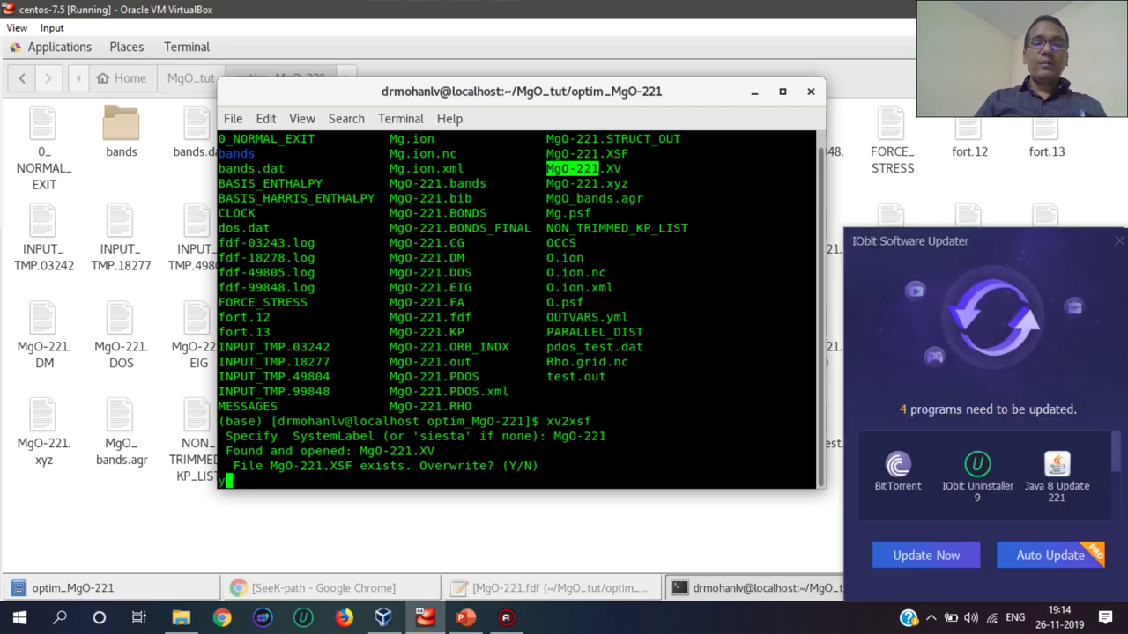
{"action": "key", "text": "Return"}
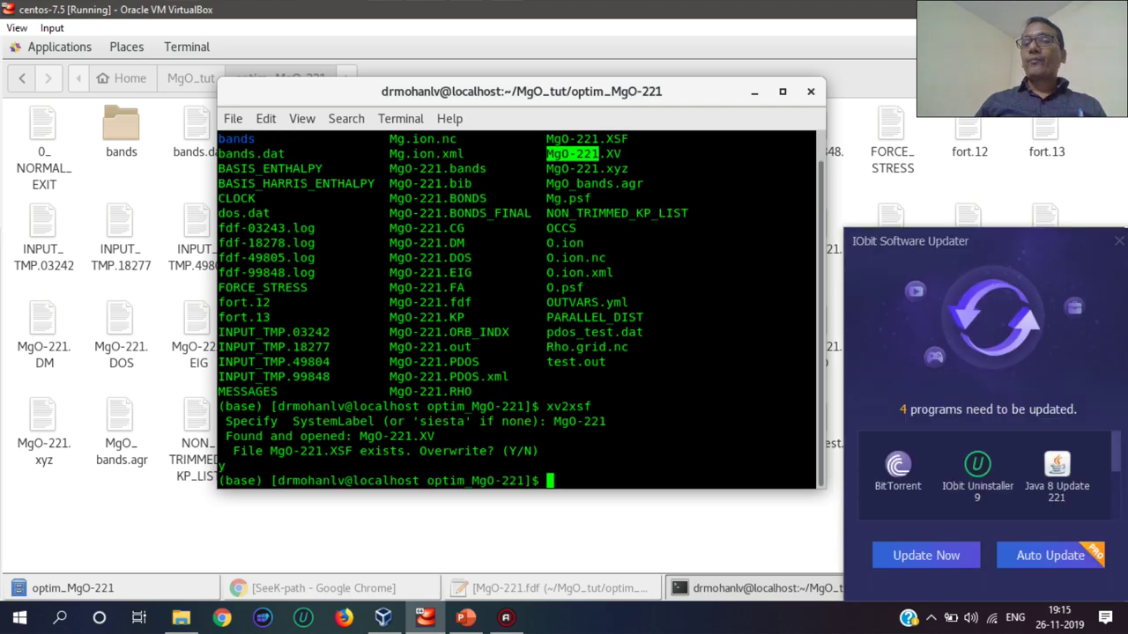
- Dismiss the updater popup, relist the folder to confirm MgO-221.XSF, and enter xcrysden
{"action": "left_click", "coordinate": [1119, 239]}
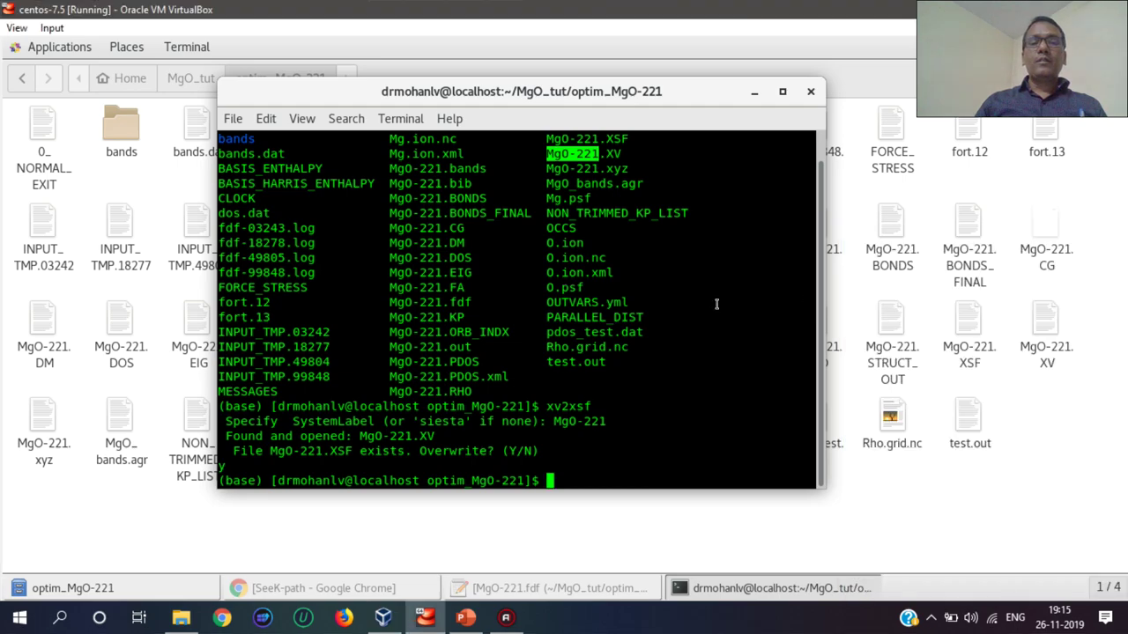
{"action": "type", "text": "ls"}
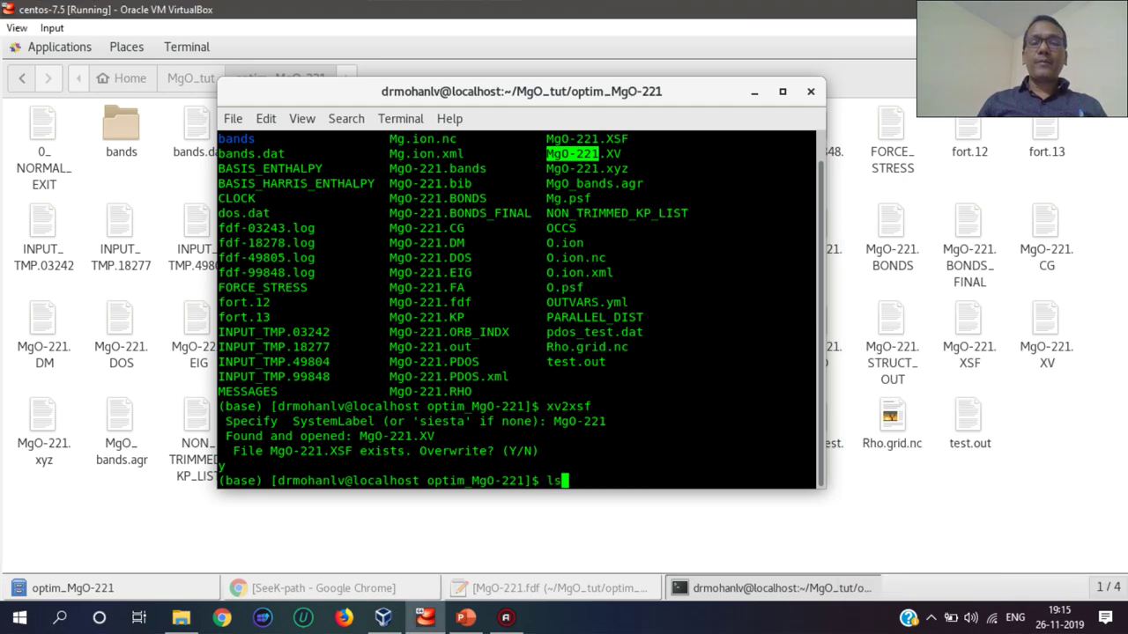
{"action": "key", "text": "Return"}
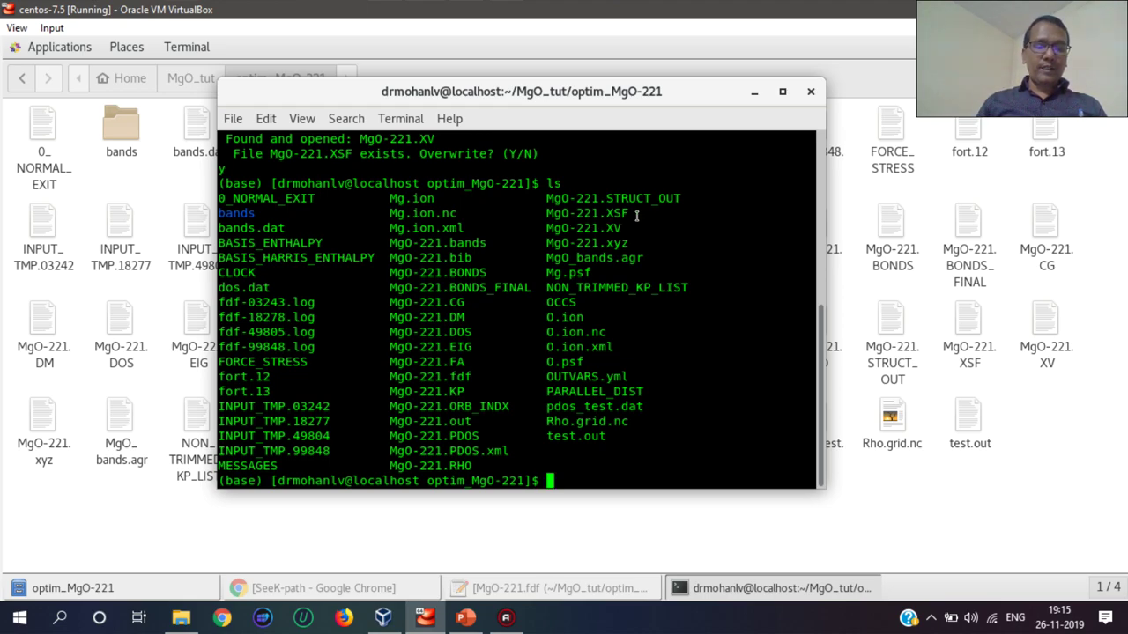
{"action": "type", "text": "xcrysden"}
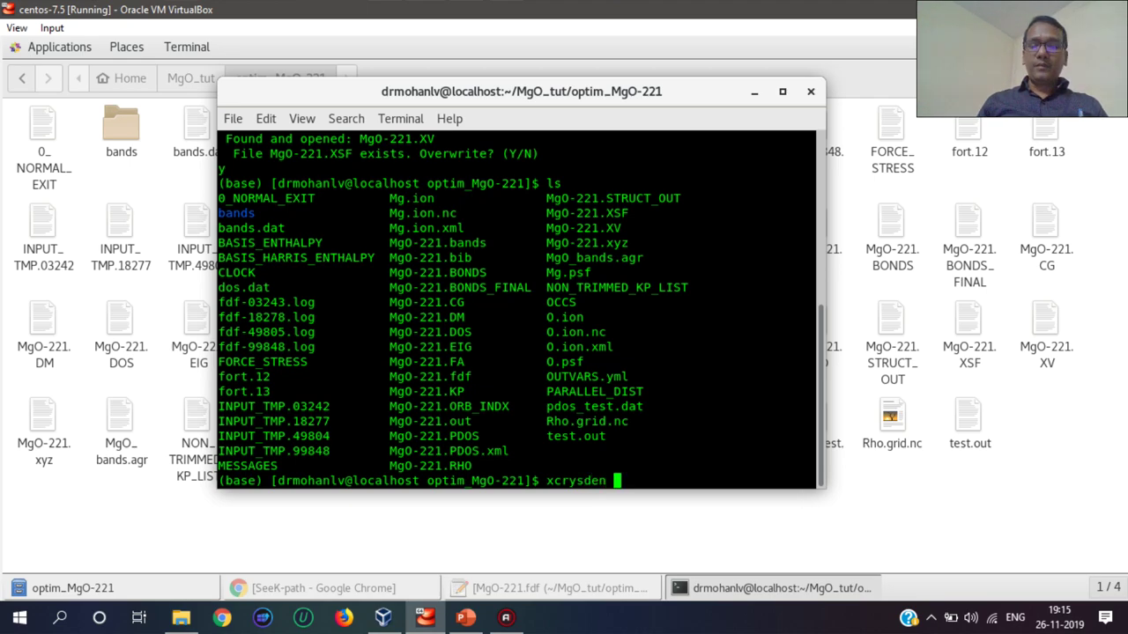
- Launch XCrySDen and load the MgO-221.XSF structure as an XSF file
{"action": "key", "text": "Return"}
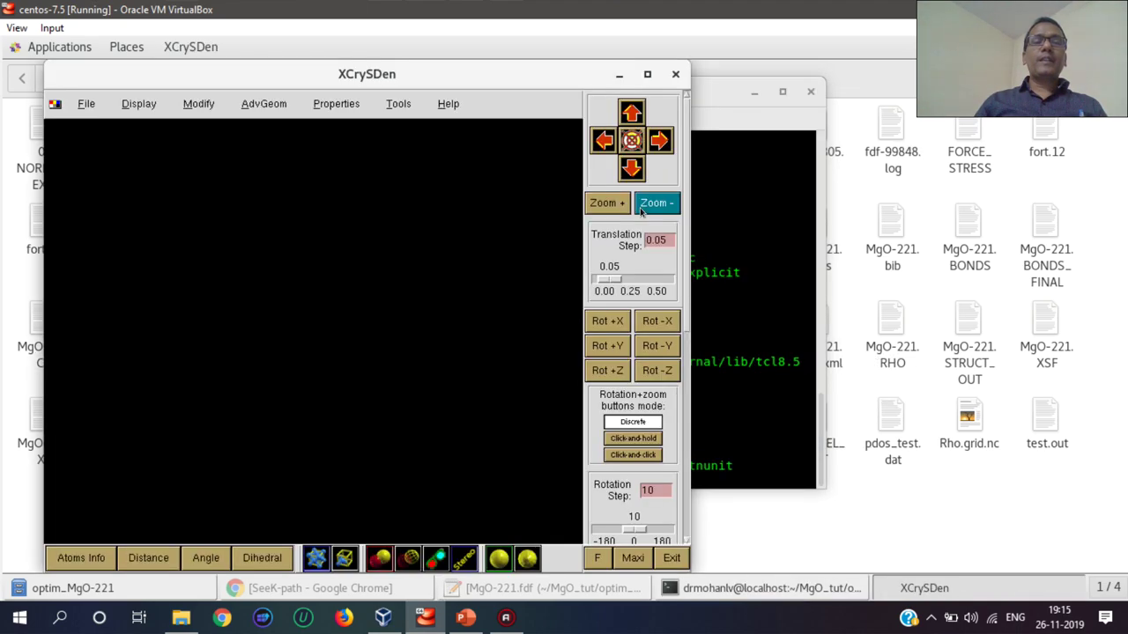
{"action": "left_click", "coordinate": [88, 104]}
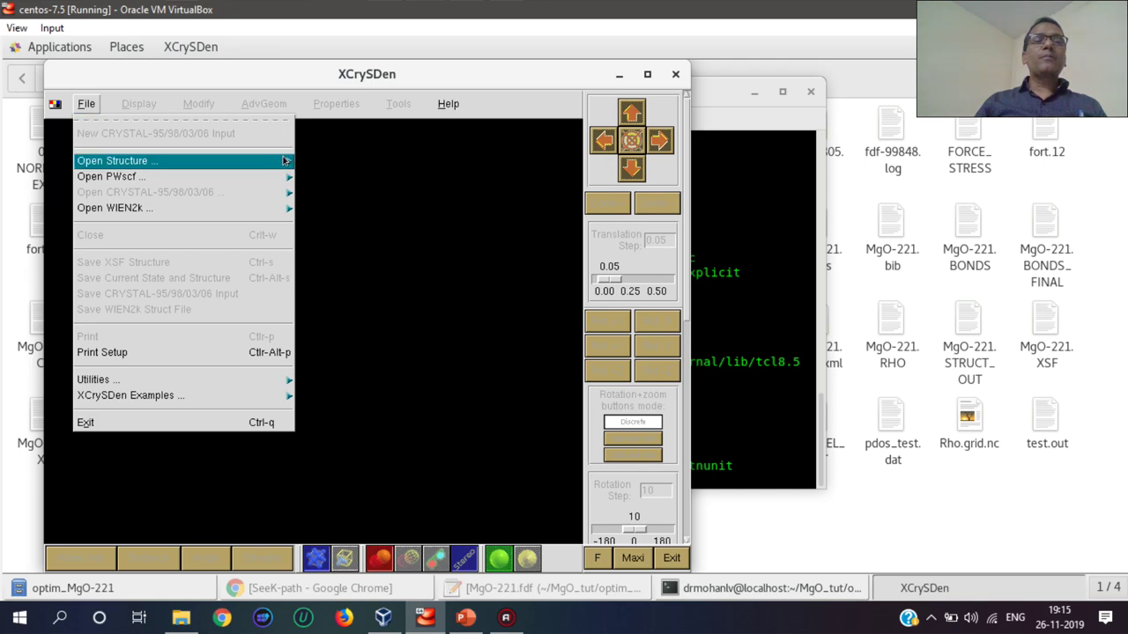
{"action": "left_click", "coordinate": [315, 166]}
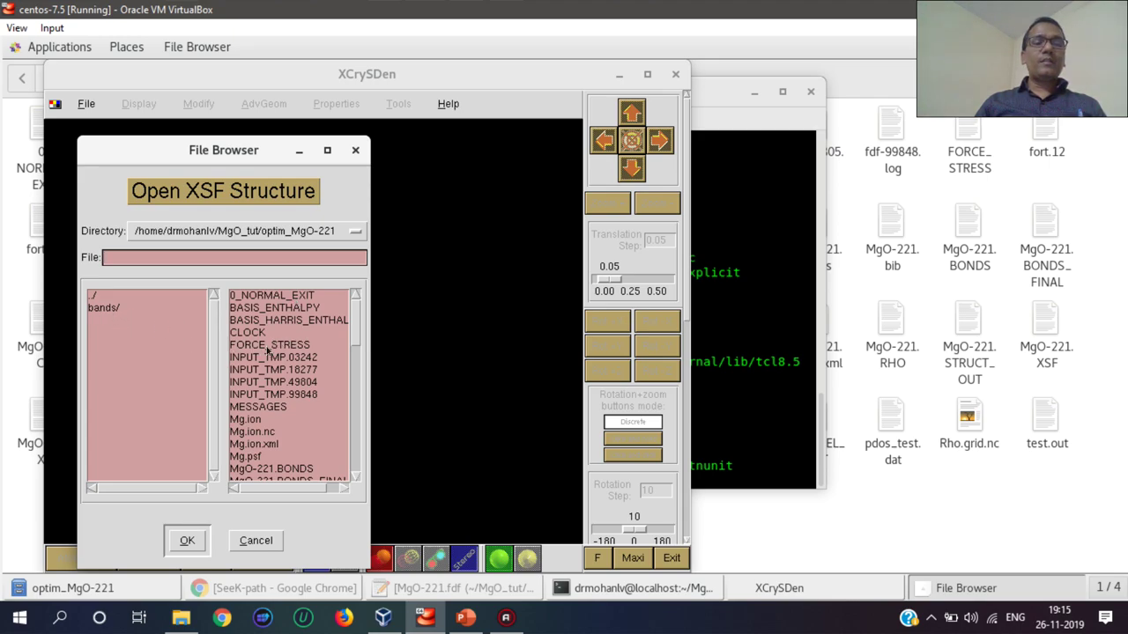
{"action": "scroll", "coordinate": [269, 350], "scroll_direction": "down", "scroll_amount": 5}
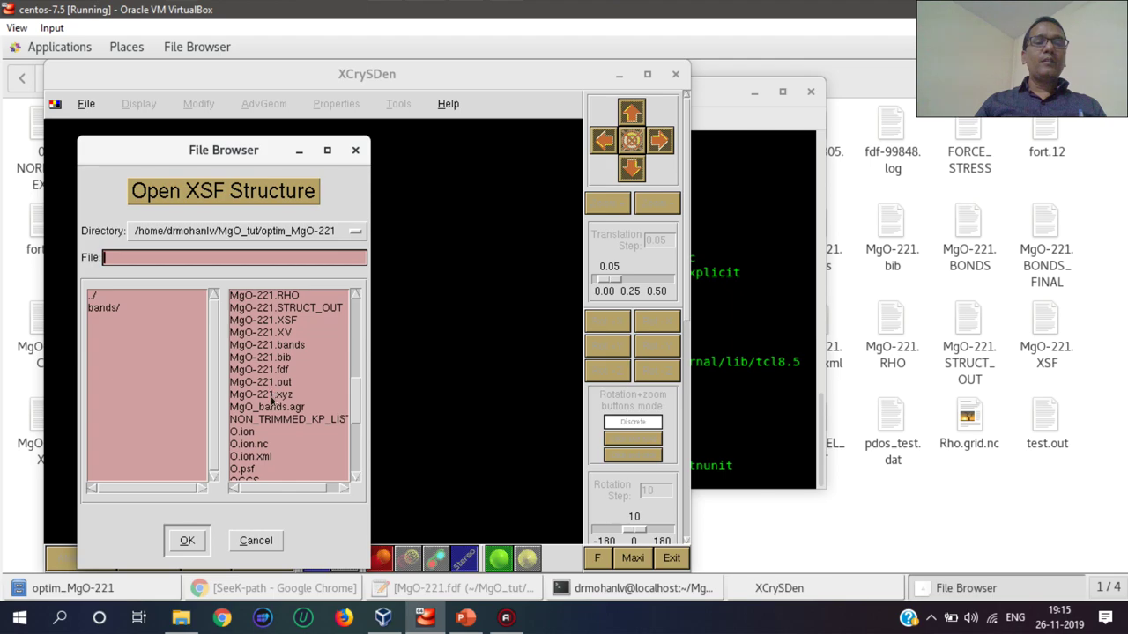
{"action": "double_click", "coordinate": [264, 321]}
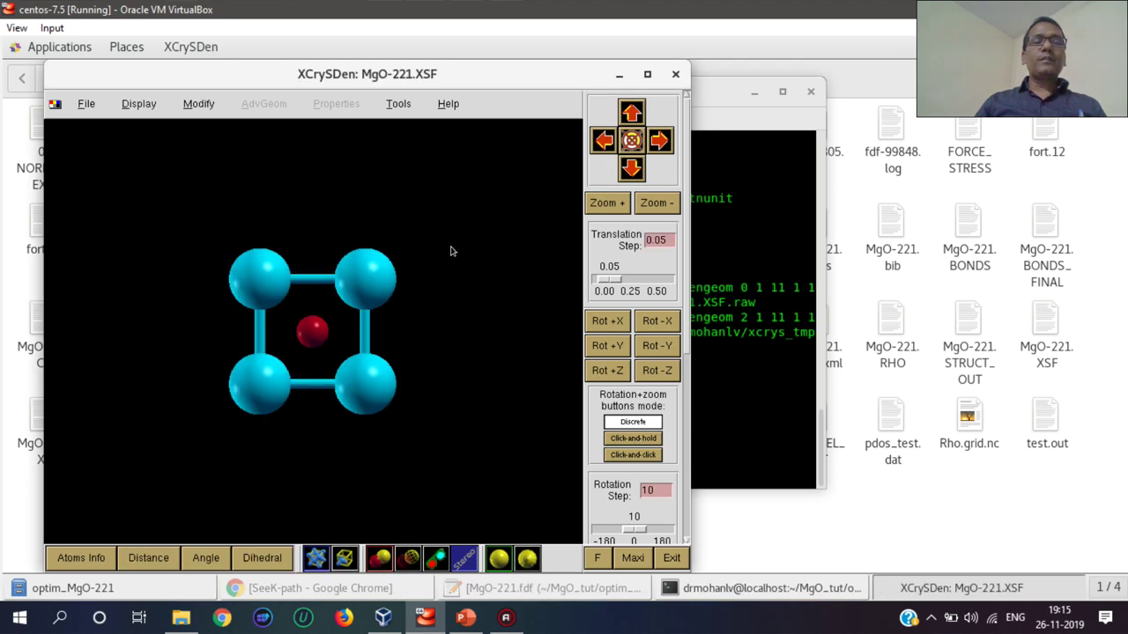
- Rotate the MgO cell obliquely and start k-path selection, showing the P-cubic labelling notice
{"action": "left_click_drag", "start_coordinate": [453, 249], "coordinate": [365, 156]}
{"action": "left_click", "coordinate": [389, 105]}
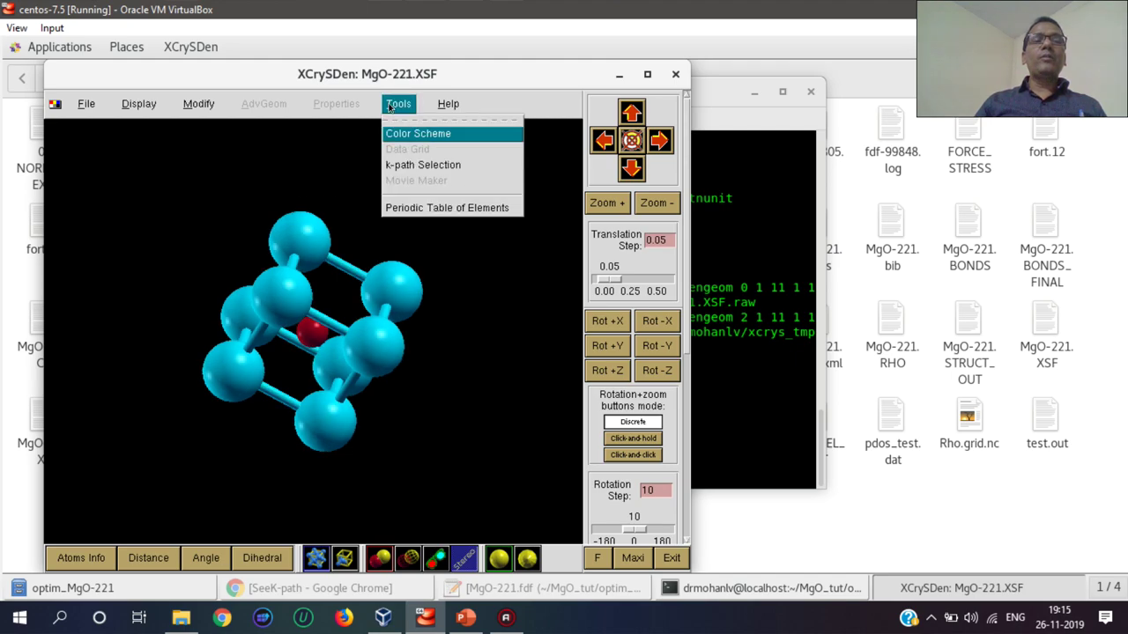
{"action": "left_click", "coordinate": [396, 165]}
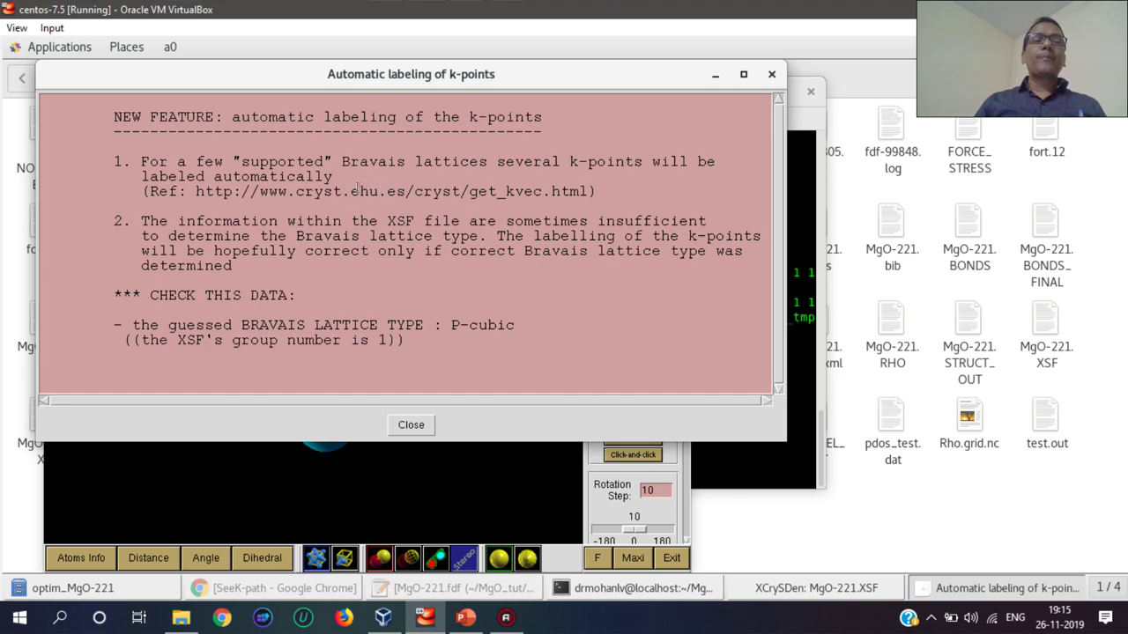
- Pick Γ, X and M in order on the rotated Brillouin zone, then close Band Path Selection
{"action": "left_click", "coordinate": [412, 426]}
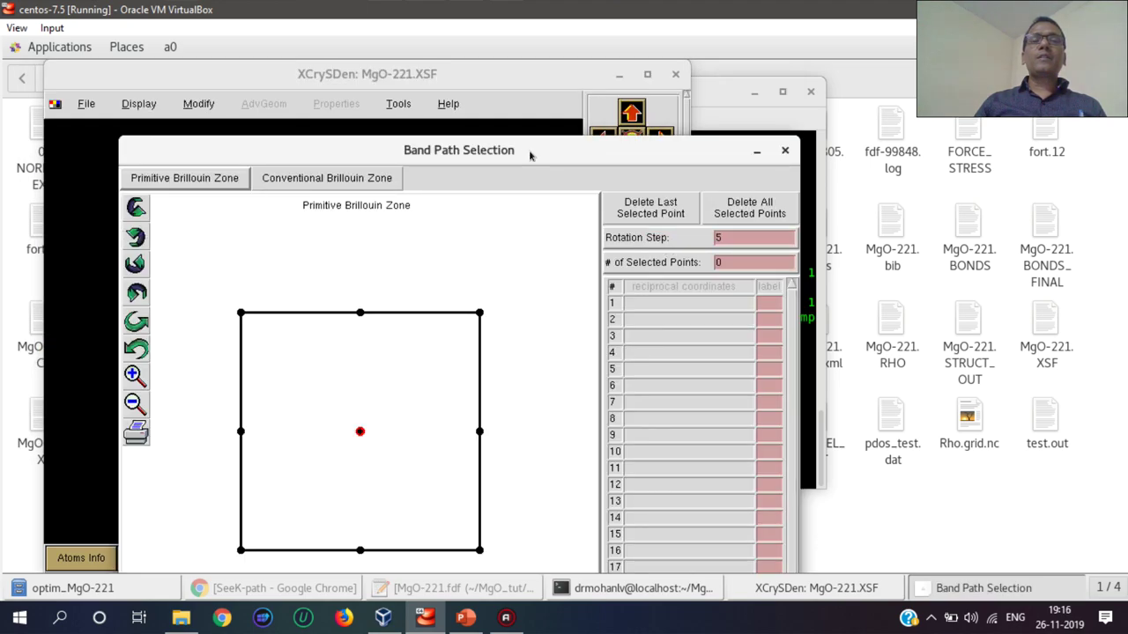
{"action": "left_click_drag", "start_coordinate": [532, 152], "coordinate": [529, 69]}
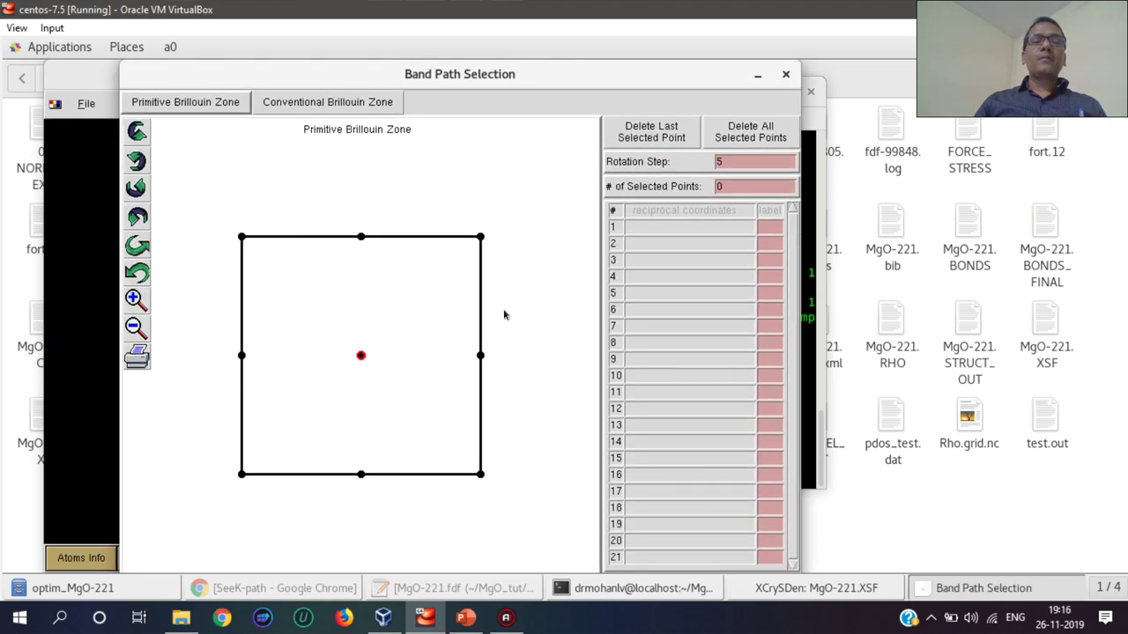
{"action": "left_click_drag", "start_coordinate": [504, 314], "coordinate": [361, 358]}
{"action": "left_click", "coordinate": [360, 358]}
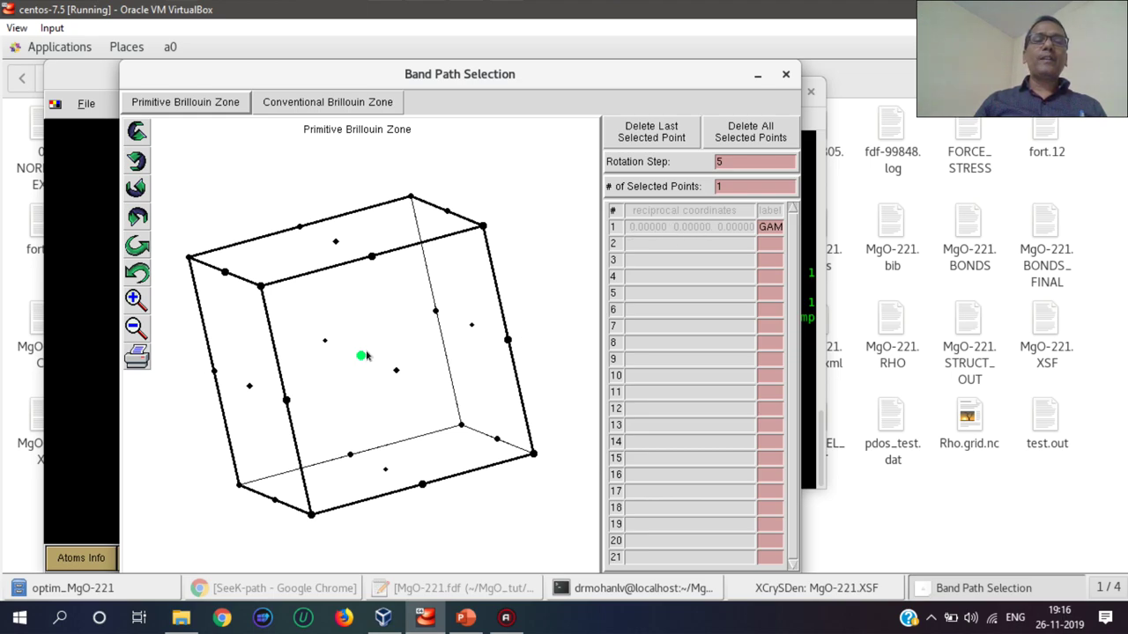
{"action": "left_click_drag", "start_coordinate": [392, 321], "coordinate": [451, 340]}
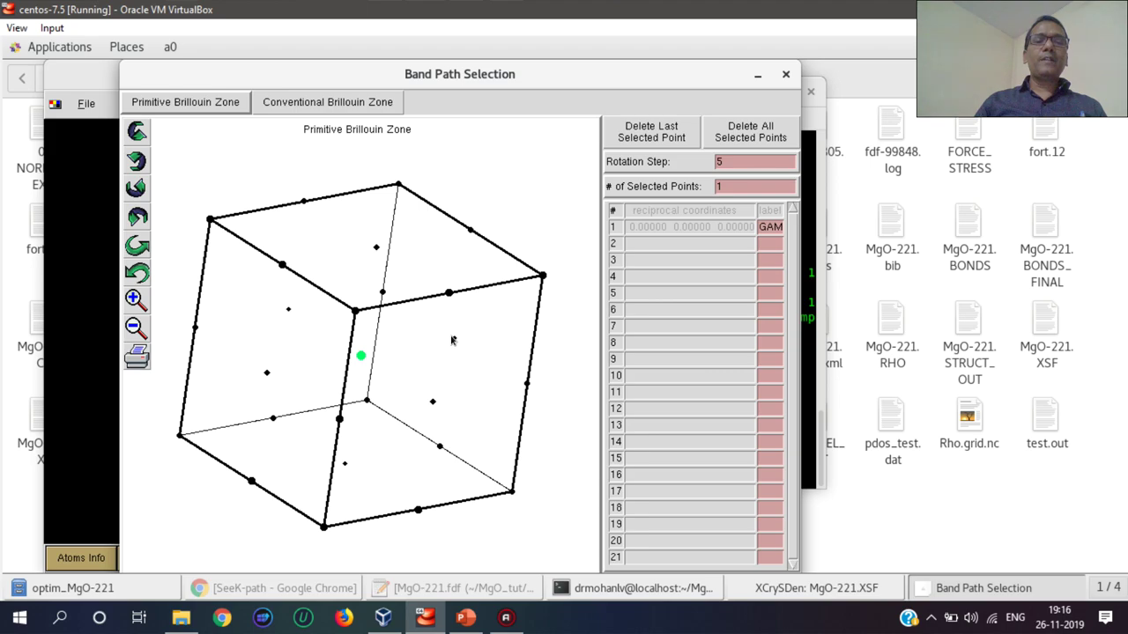
{"action": "left_click", "coordinate": [452, 339]}
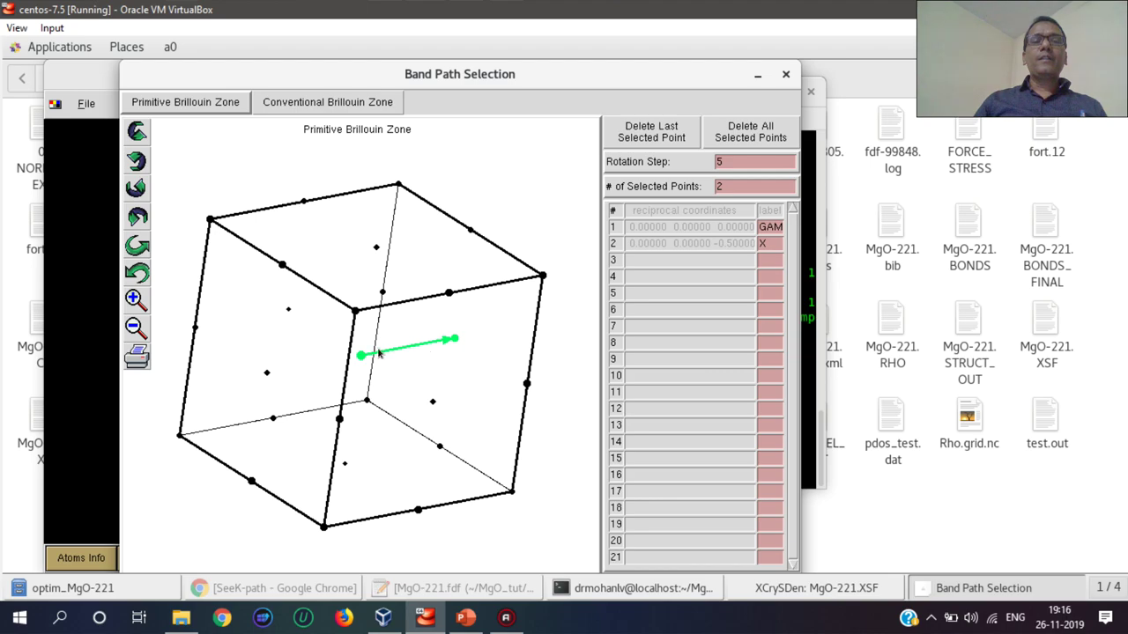
{"action": "left_click", "coordinate": [469, 232]}
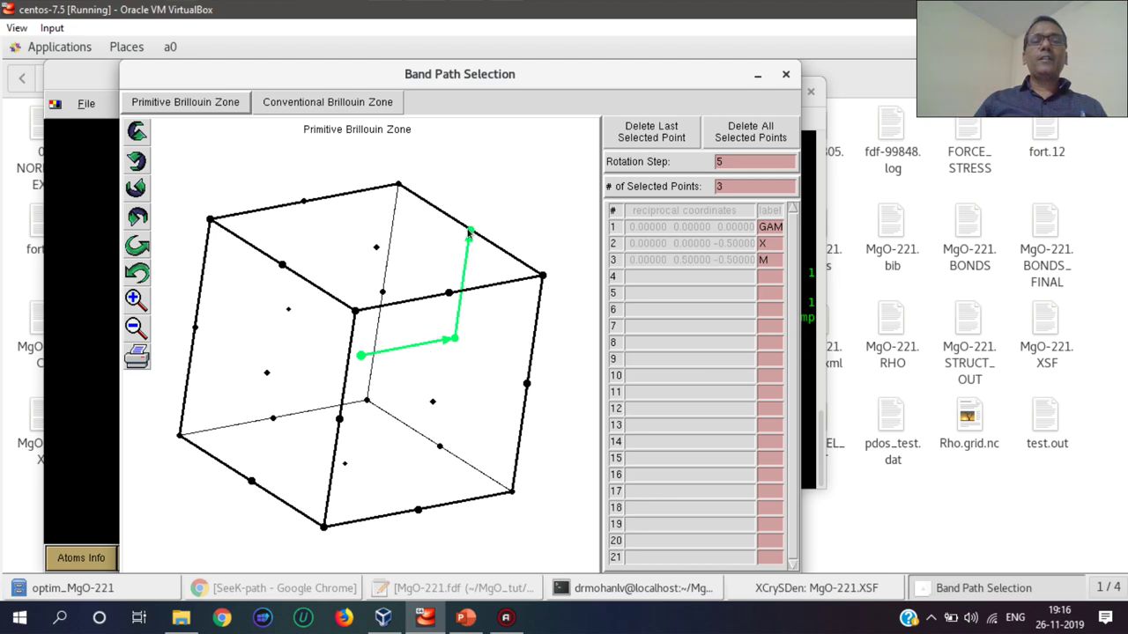
{"action": "left_click", "coordinate": [786, 77]}
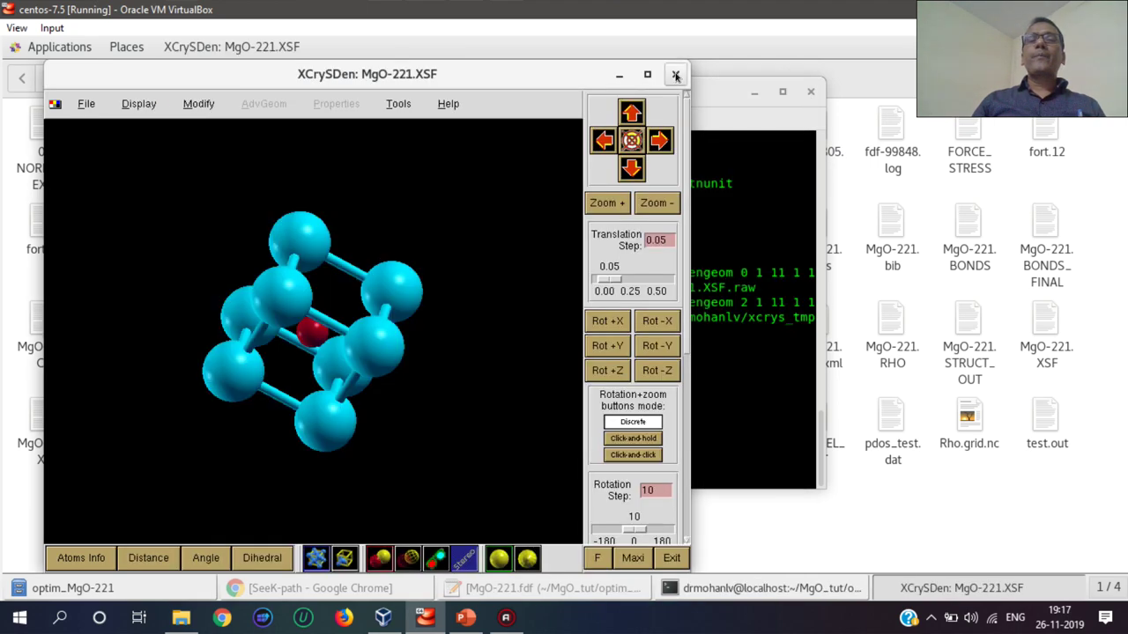
- Close the XCrySDen structure window and its terminal, confirming Close Terminal
{"action": "left_click", "coordinate": [675, 74]}
{"action": "left_click", "coordinate": [809, 93]}
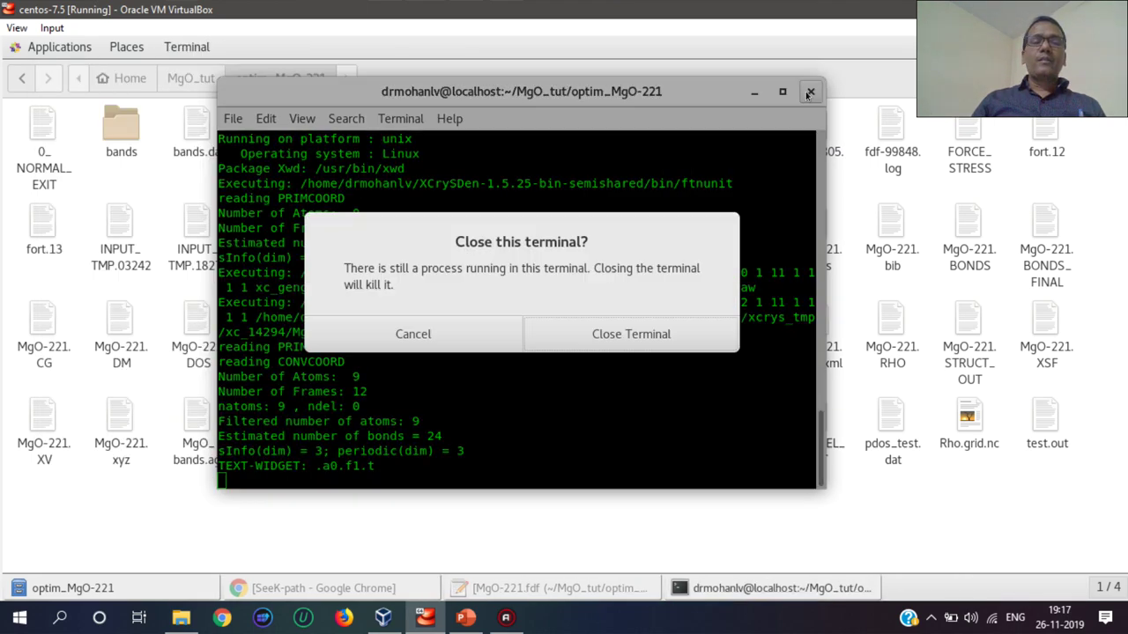
{"action": "left_click", "coordinate": [586, 337]}
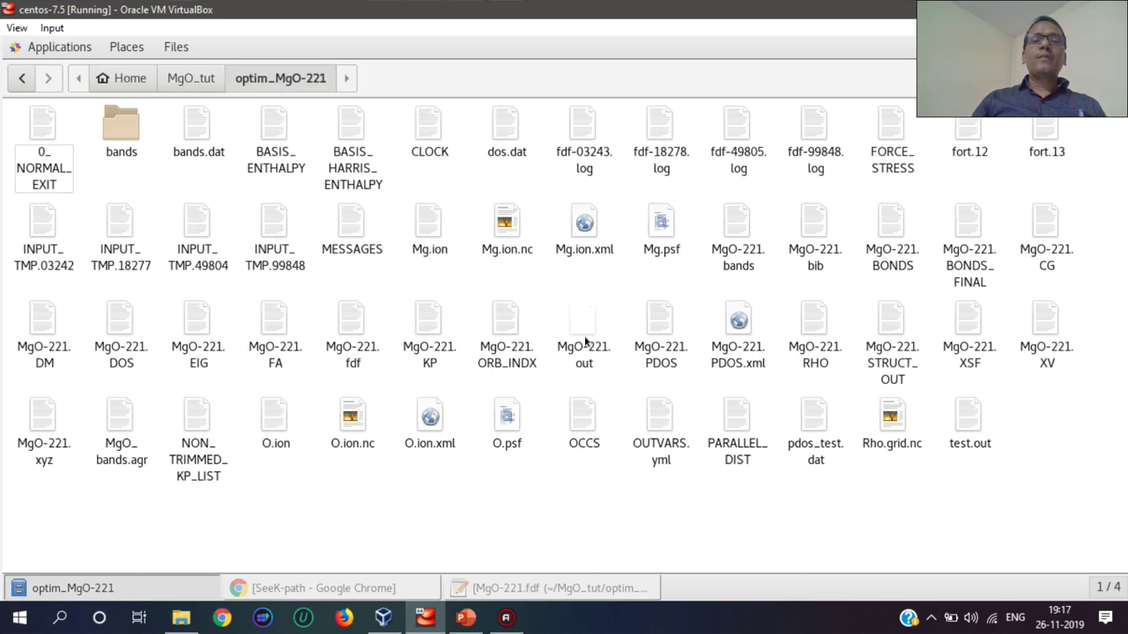
- On SeeK-path, choose MgO_tut/MgO_mp-1009127_primitive.cif as the structure file
{"action": "left_click", "coordinate": [295, 592]}
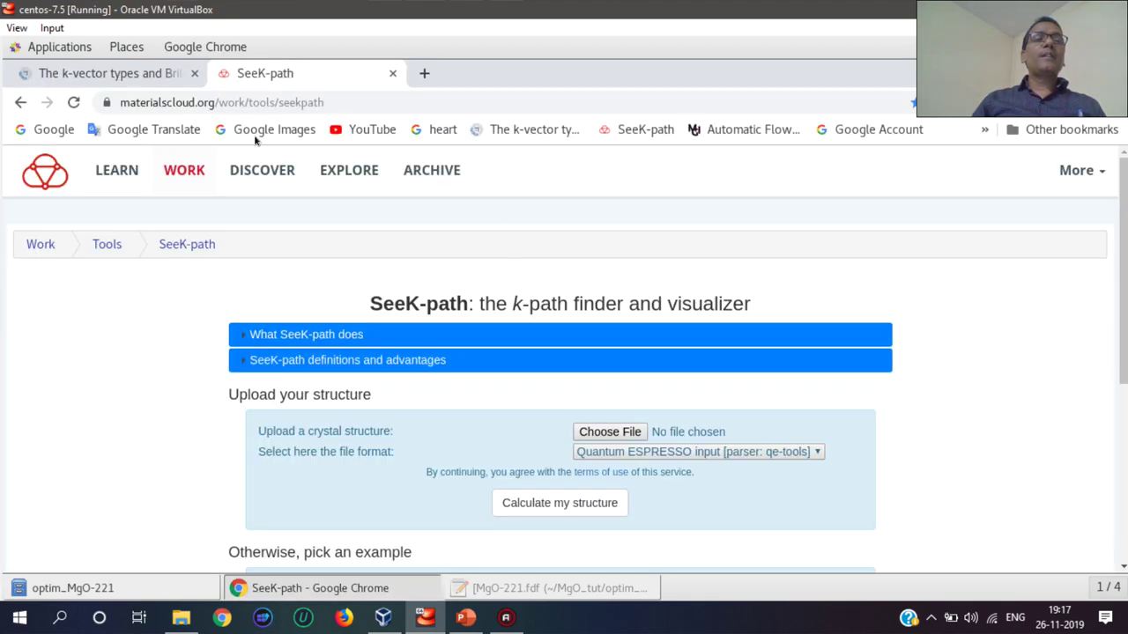
{"action": "scroll", "coordinate": [545, 243], "scroll_direction": "down", "scroll_amount": 2}
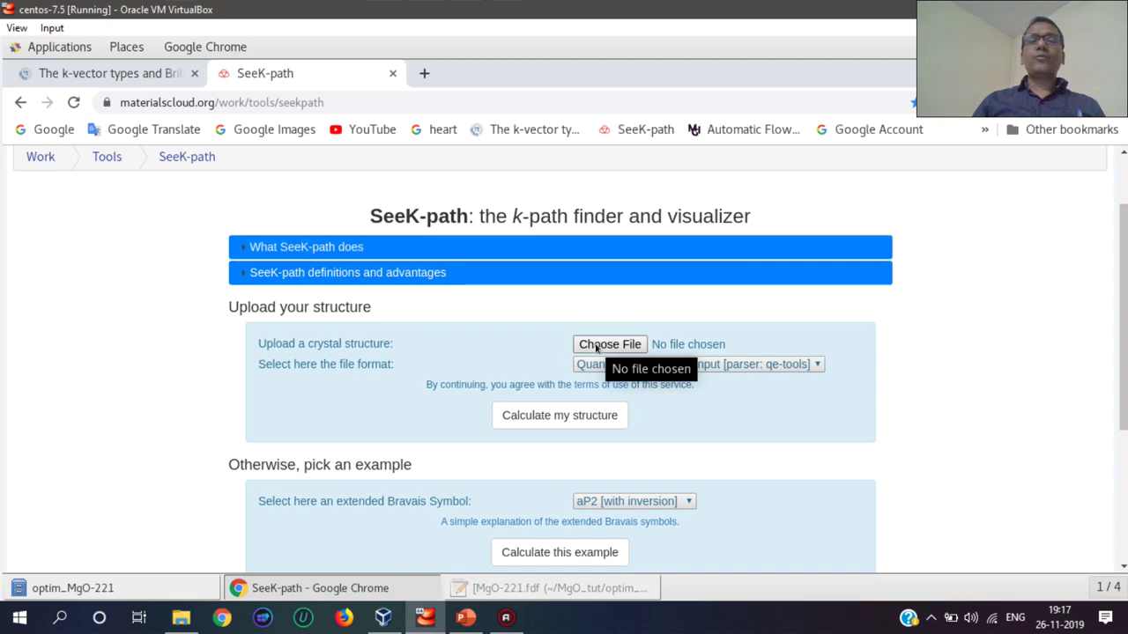
{"action": "left_click", "coordinate": [596, 348]}
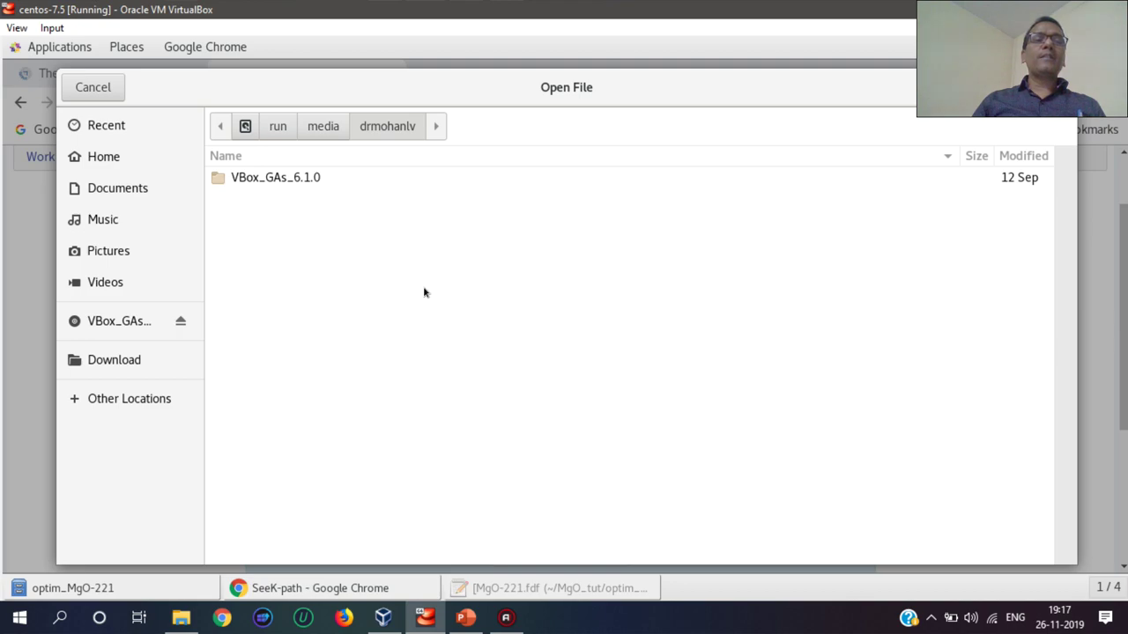
{"action": "left_click", "coordinate": [104, 156]}
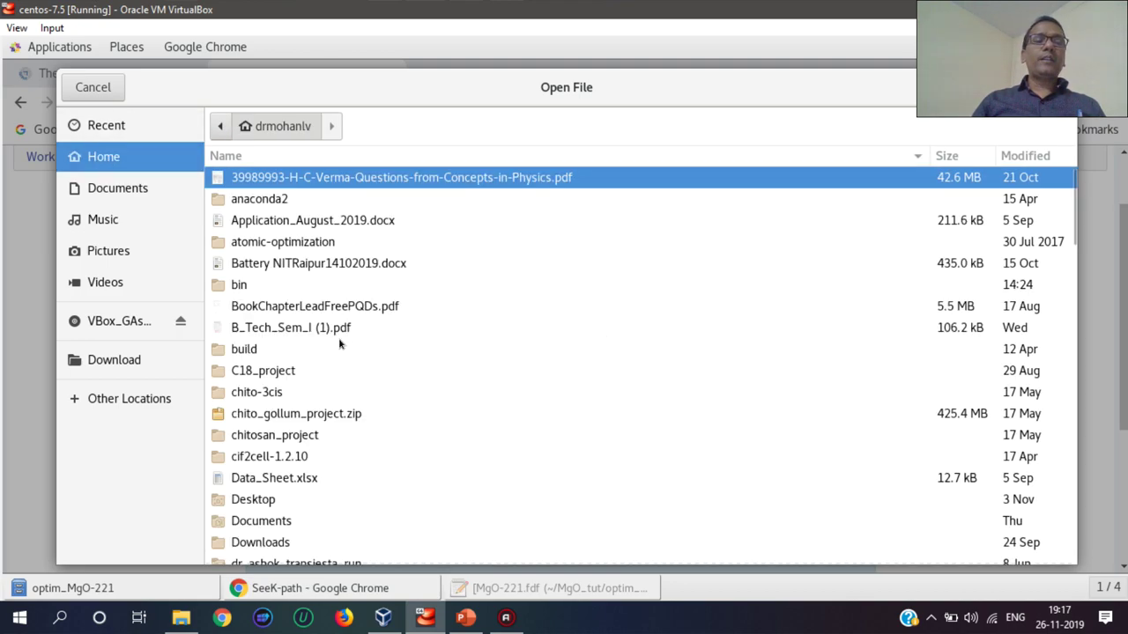
{"action": "scroll", "coordinate": [290, 392], "scroll_direction": "down", "scroll_amount": 5}
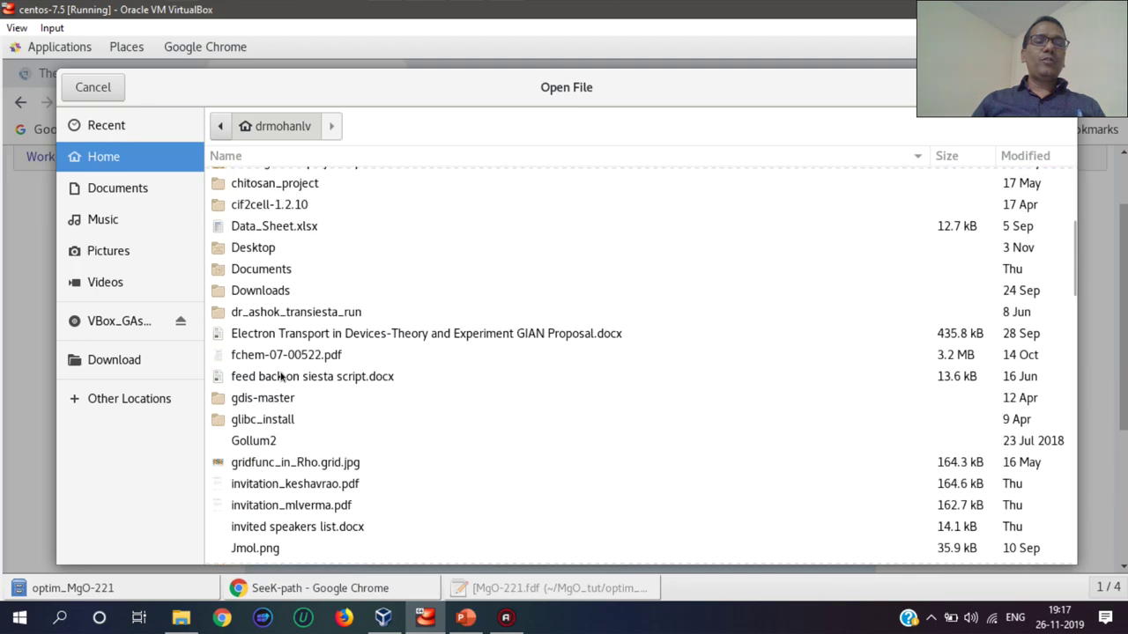
{"action": "scroll", "coordinate": [280, 376], "scroll_direction": "down", "scroll_amount": 3}
{"action": "scroll", "coordinate": [319, 436], "scroll_direction": "down", "scroll_amount": 1}
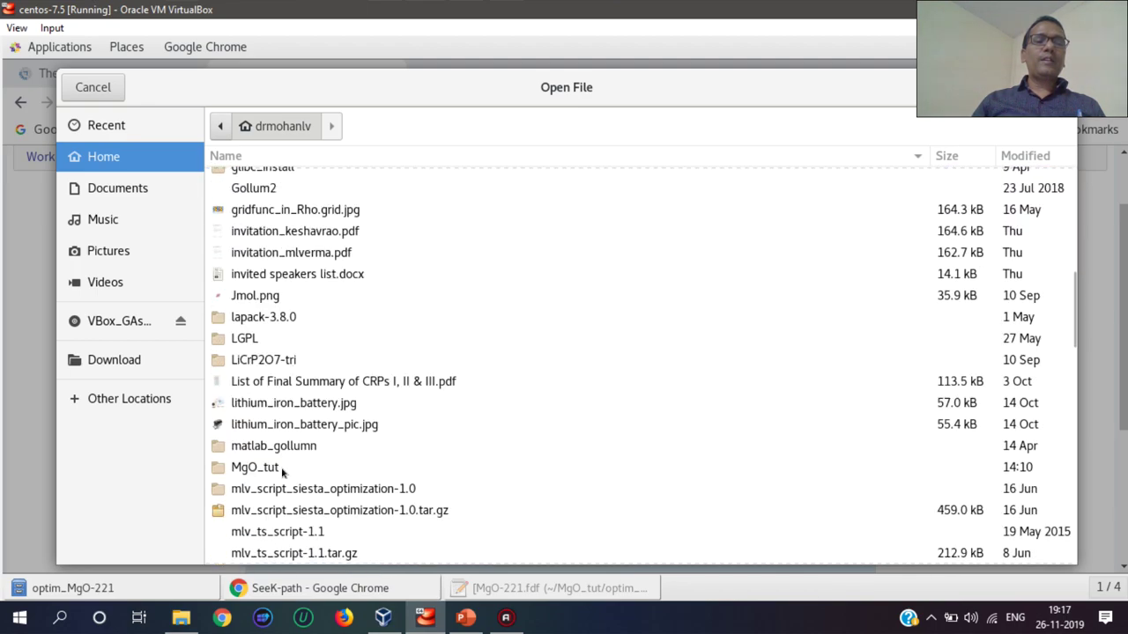
{"action": "double_click", "coordinate": [254, 467]}
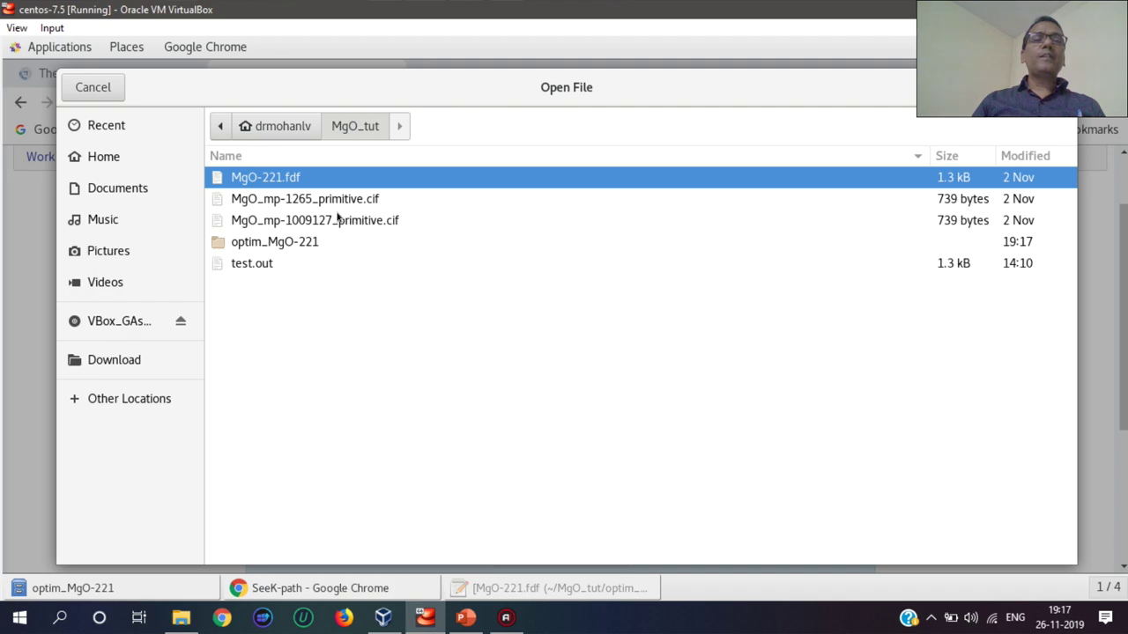
{"action": "left_click", "coordinate": [366, 222]}
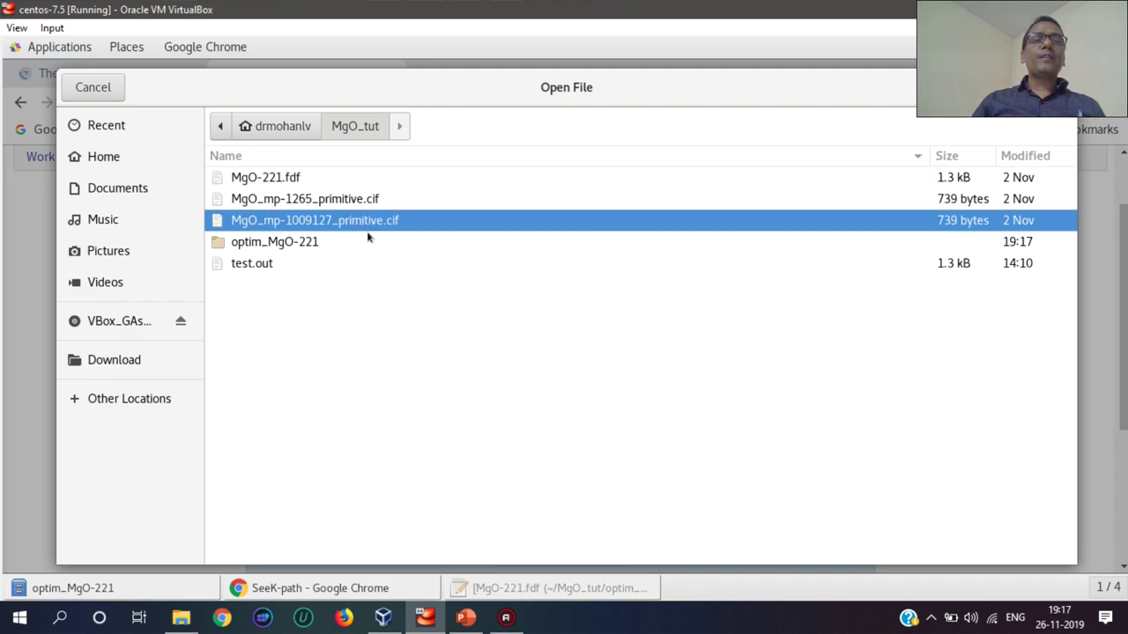
{"action": "left_click", "coordinate": [1021, 94]}
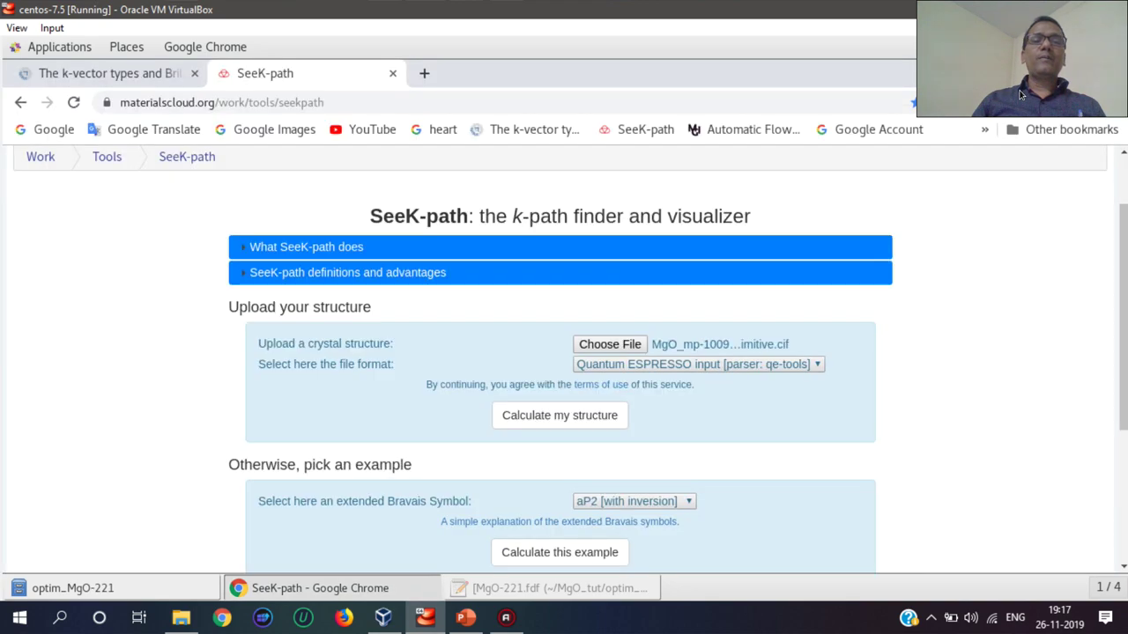
- Set the format to CIF (pymatgen parser) and calculate the structure's k-path
{"action": "left_click", "coordinate": [816, 366]}
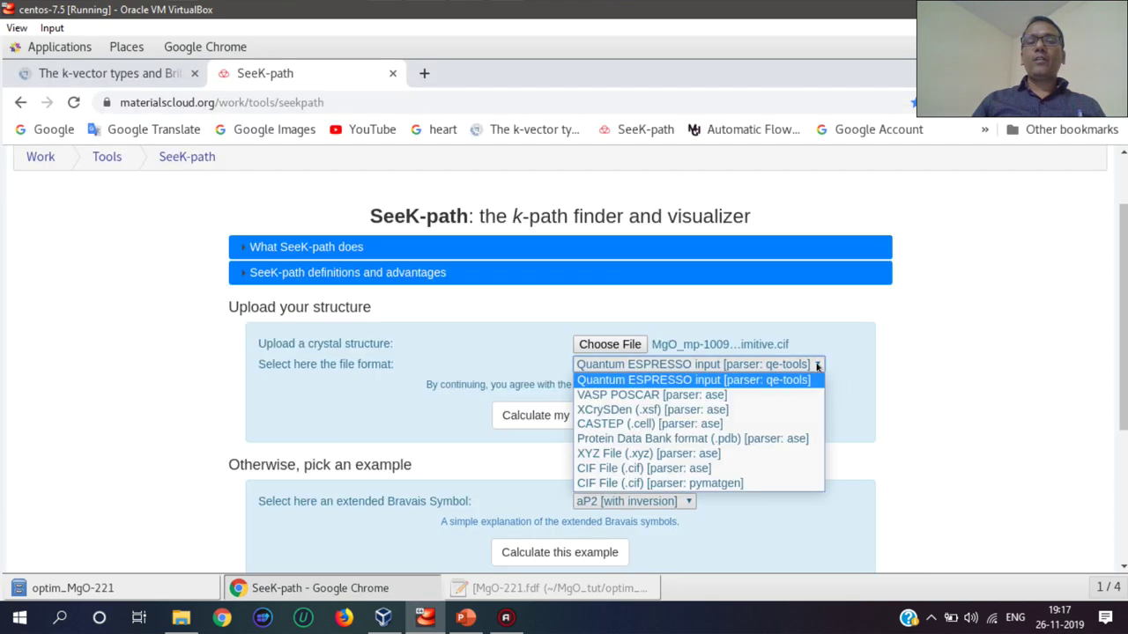
{"action": "left_click", "coordinate": [774, 483]}
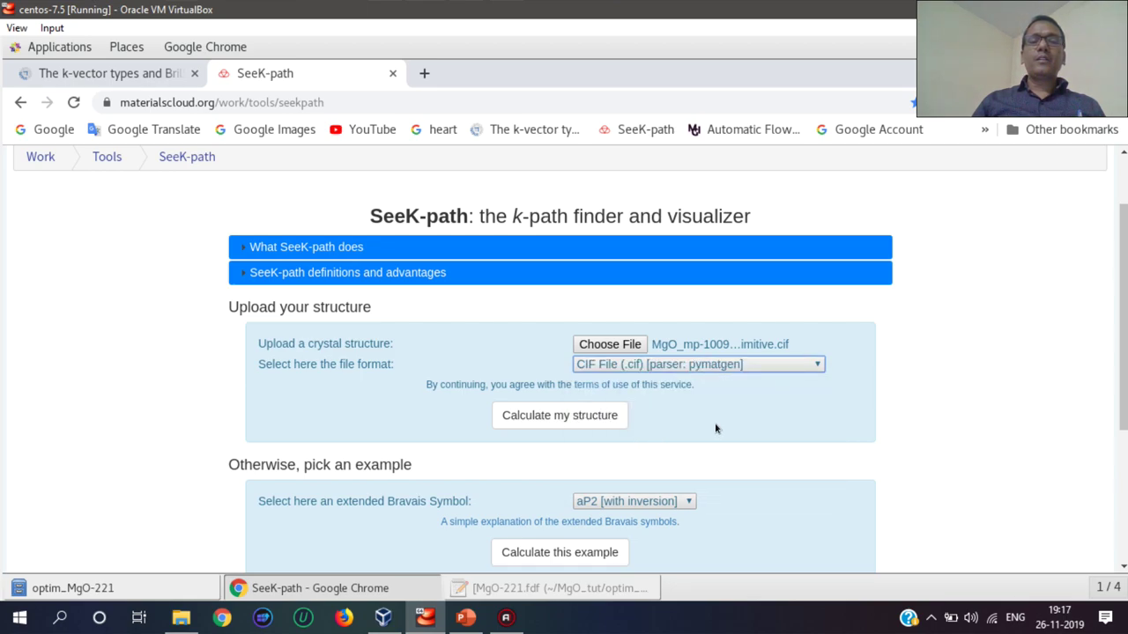
{"action": "scroll", "coordinate": [716, 429], "scroll_direction": "down", "scroll_amount": 1}
{"action": "left_click", "coordinate": [586, 373]}
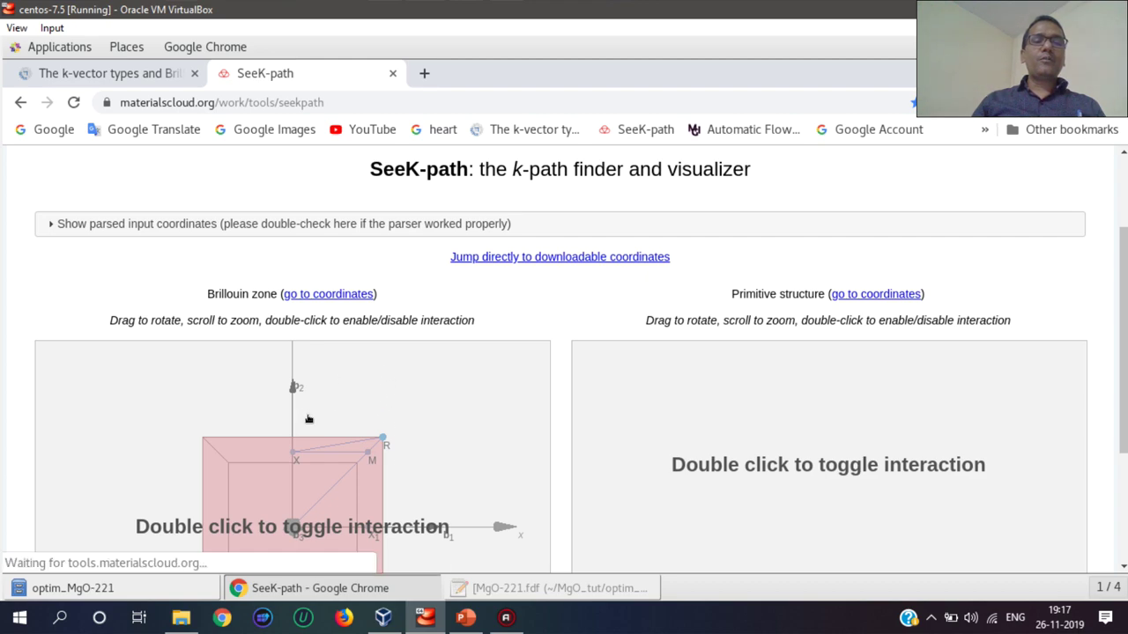
- Rotate the Brillouin zone and review the Γ–X–M–Γ–R–X|R–M path and high-symmetry point tables
{"action": "scroll", "coordinate": [1111, 369], "scroll_direction": "down", "scroll_amount": 1}
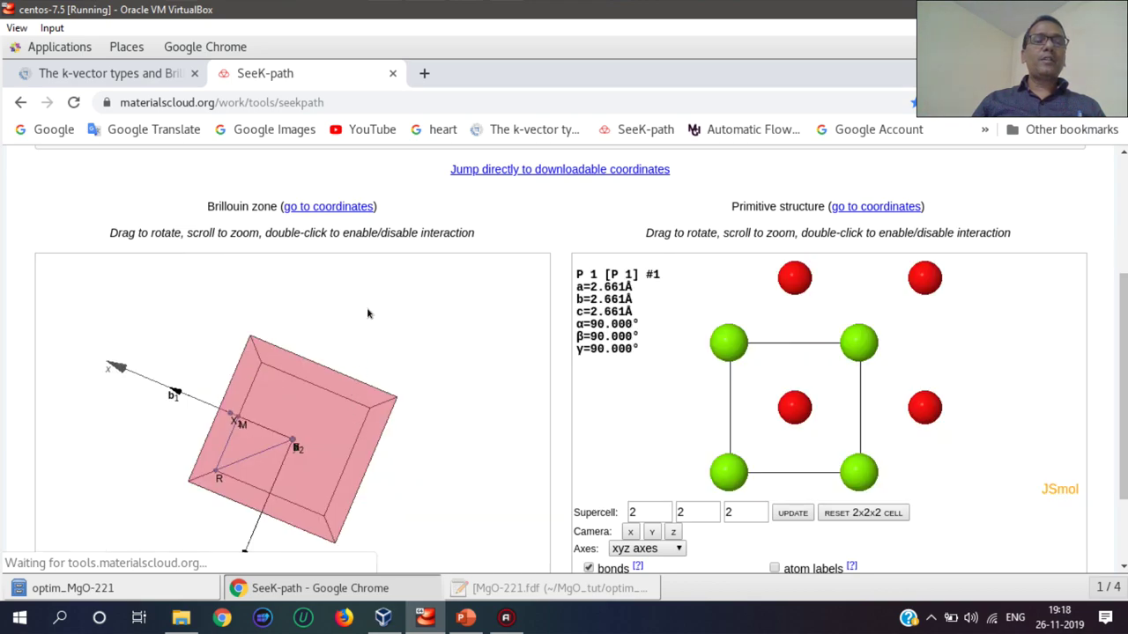
{"action": "scroll", "coordinate": [265, 432], "scroll_direction": "down", "scroll_amount": 3}
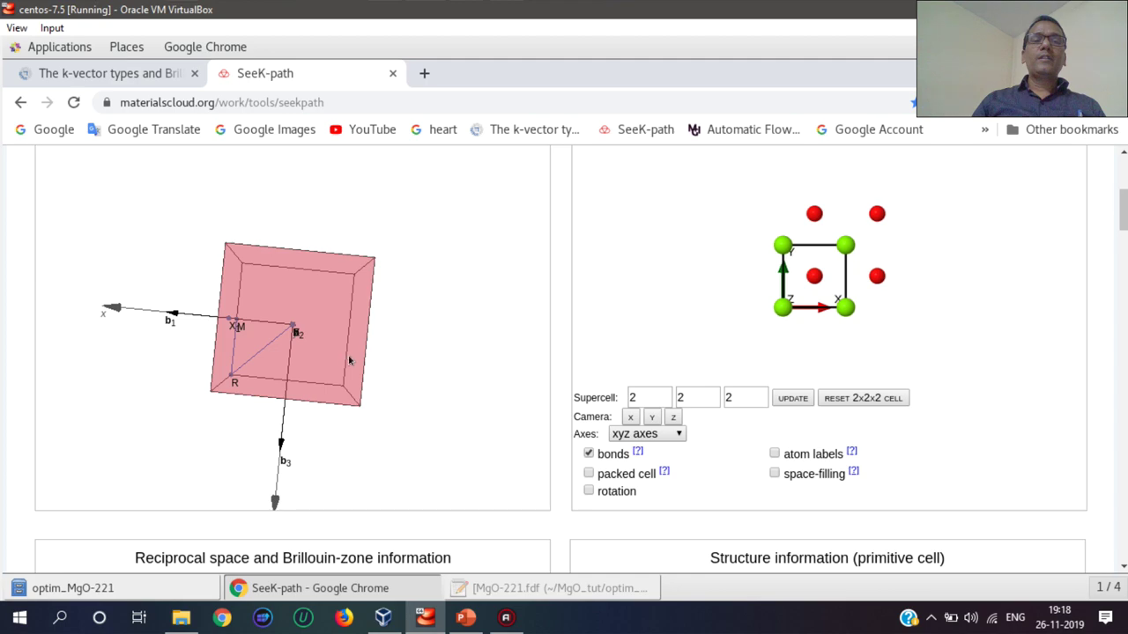
{"action": "left_click_drag", "start_coordinate": [383, 339], "coordinate": [279, 332]}
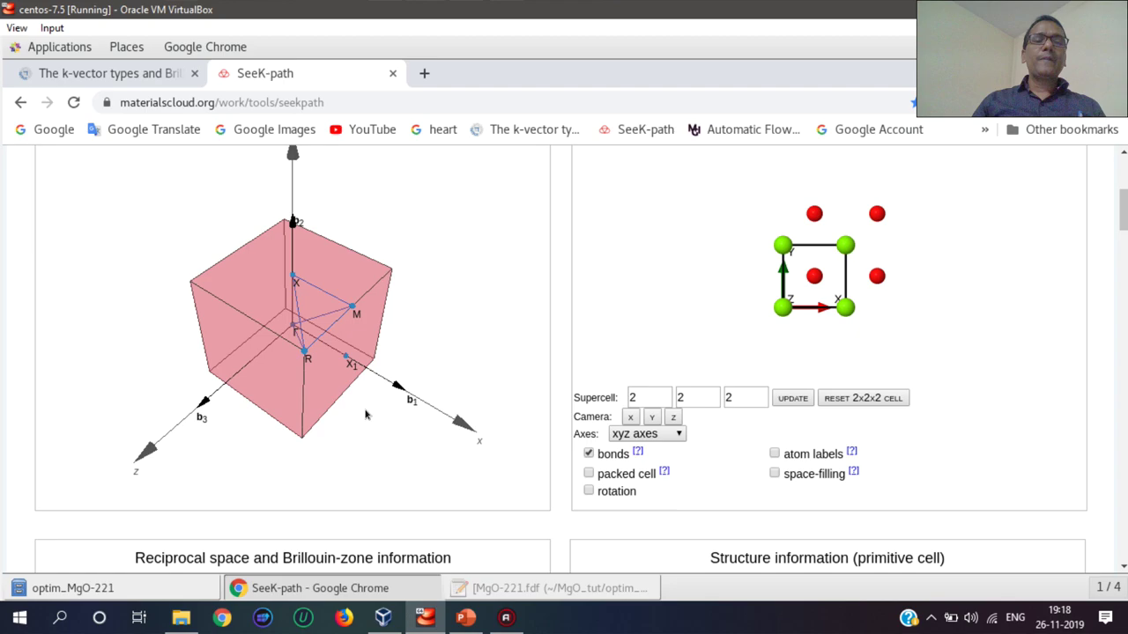
{"action": "scroll", "coordinate": [1103, 309], "scroll_direction": "down", "scroll_amount": 1}
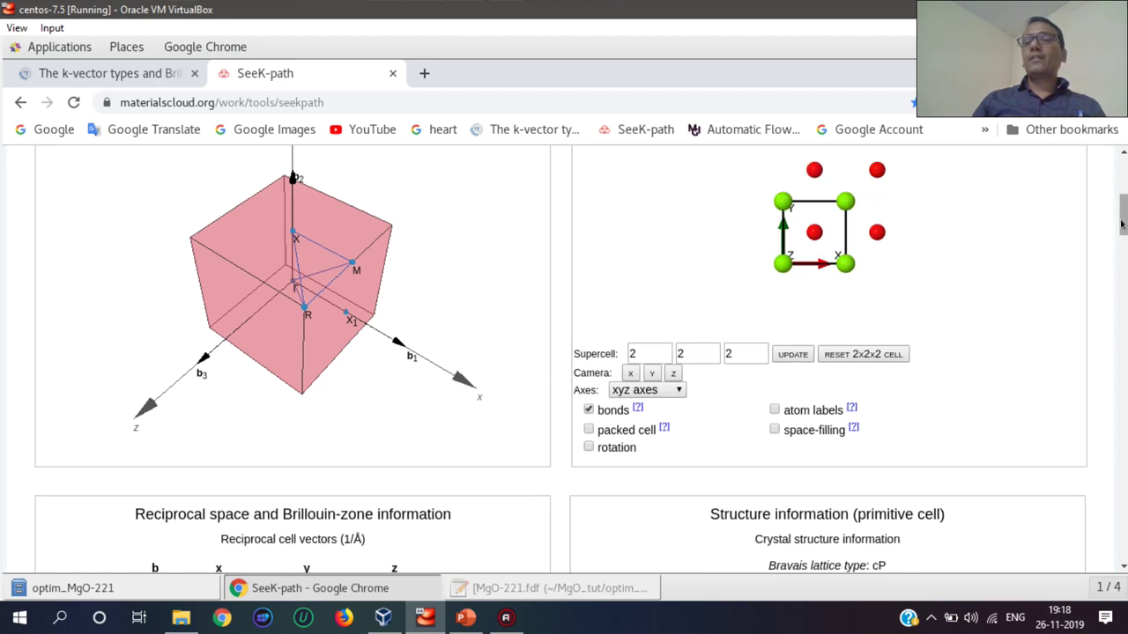
{"action": "left_click_drag", "start_coordinate": [1120, 225], "coordinate": [1121, 289]}
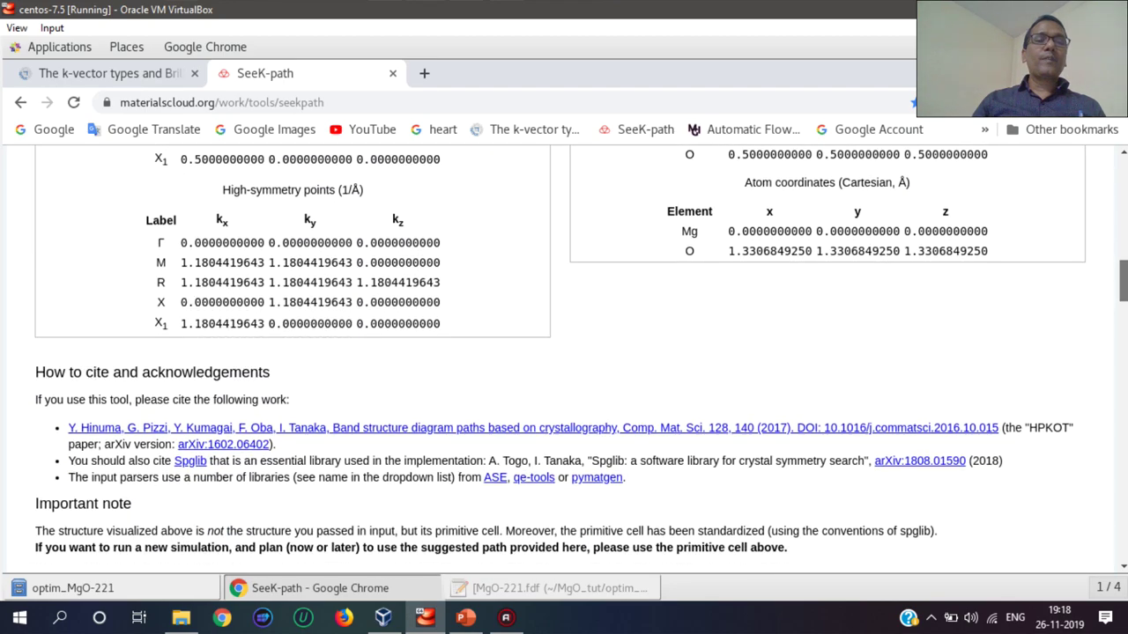
{"action": "scroll", "coordinate": [220, 290], "scroll_direction": "up", "scroll_amount": 6}
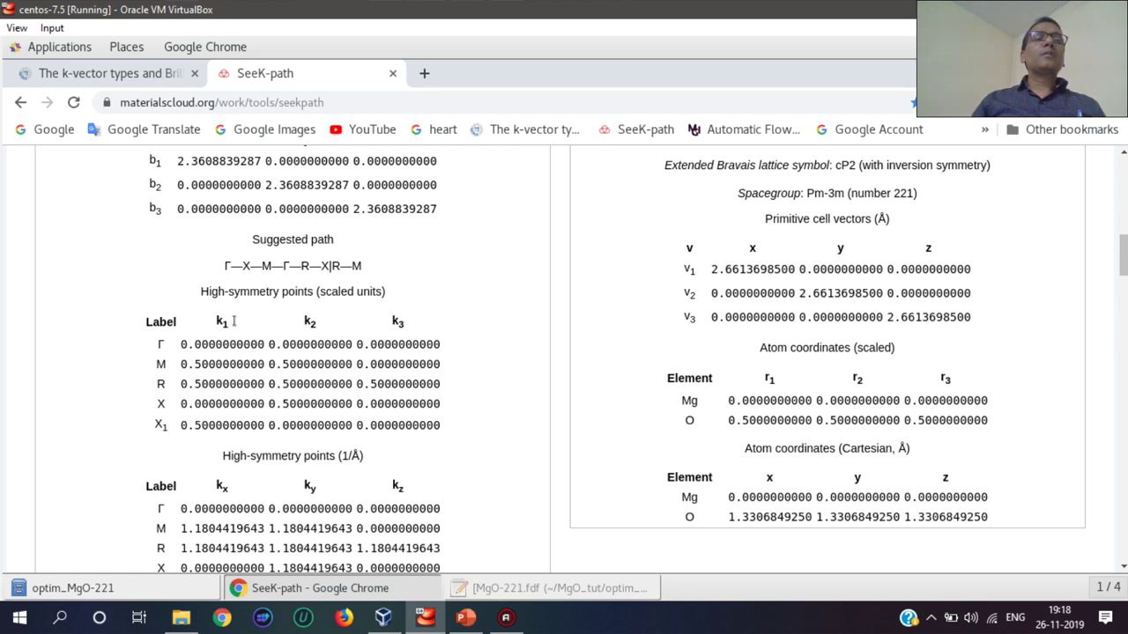
{"action": "left_click", "coordinate": [144, 79]}
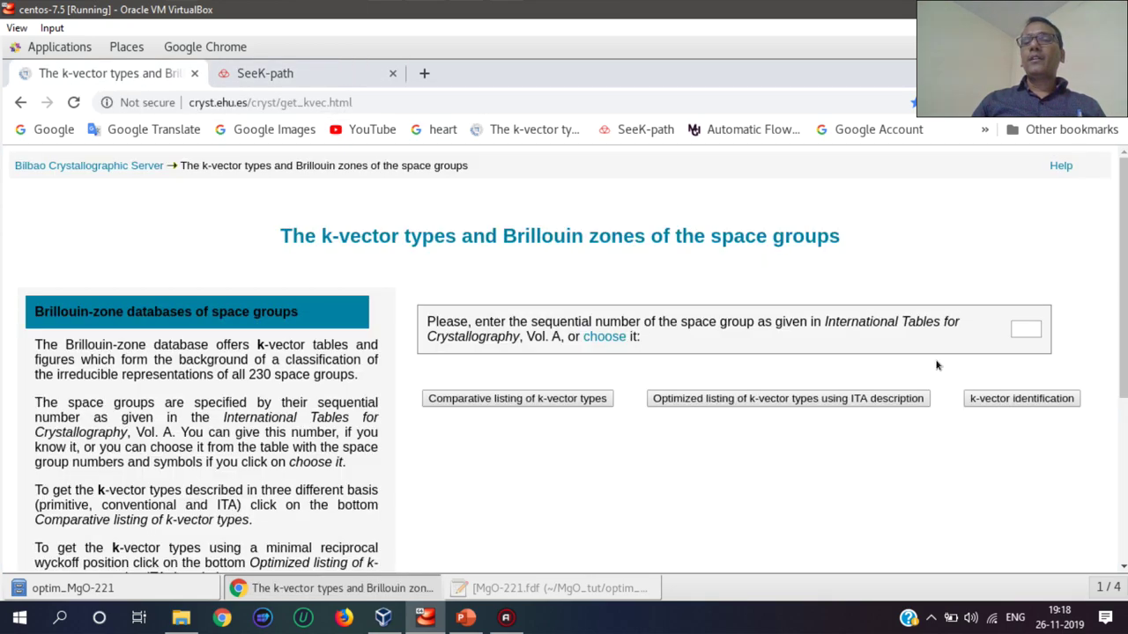
- List the comparative k-vector types for space group 221 on the Bilbao server
{"action": "left_click", "coordinate": [1024, 328]}
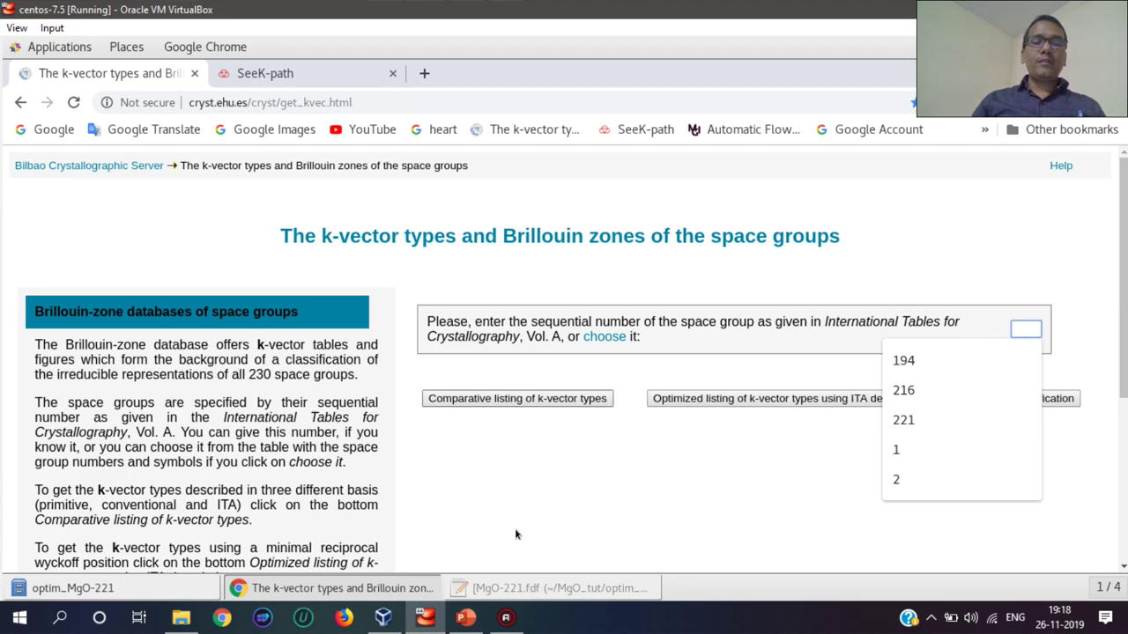
{"action": "left_click", "coordinate": [550, 587]}
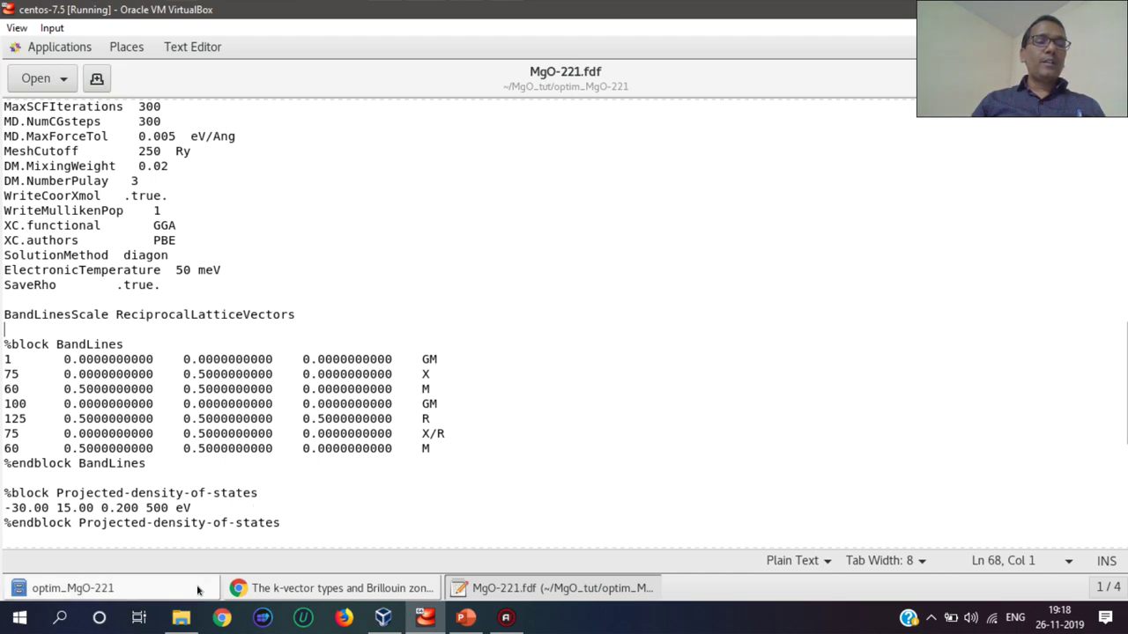
{"action": "left_click", "coordinate": [275, 596]}
{"action": "left_click", "coordinate": [1026, 331]}
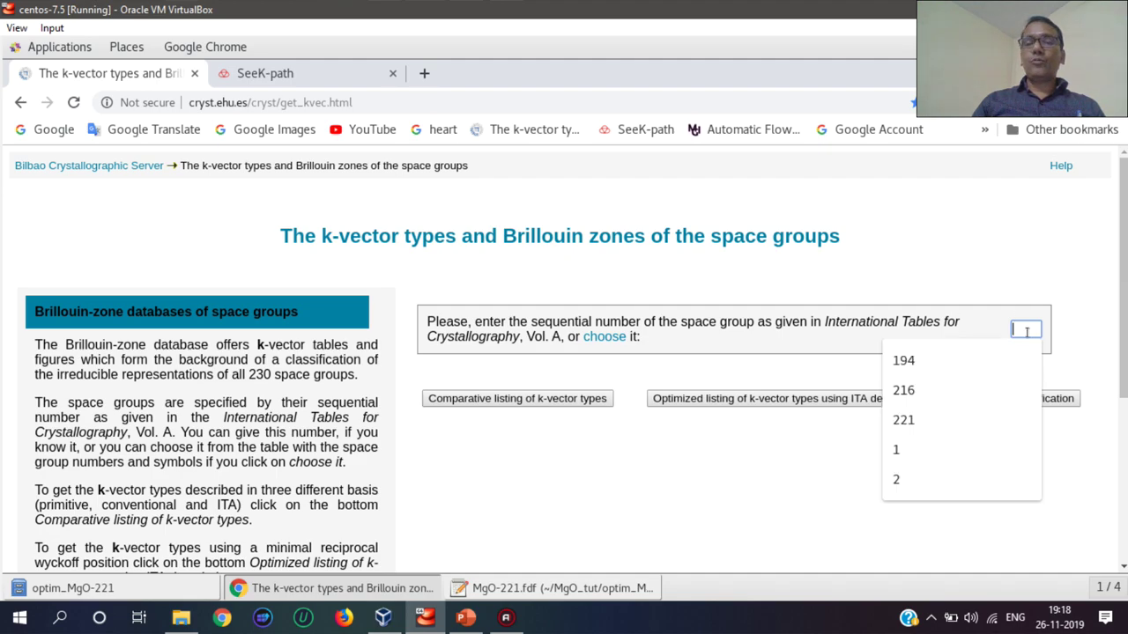
{"action": "type", "text": "221"}
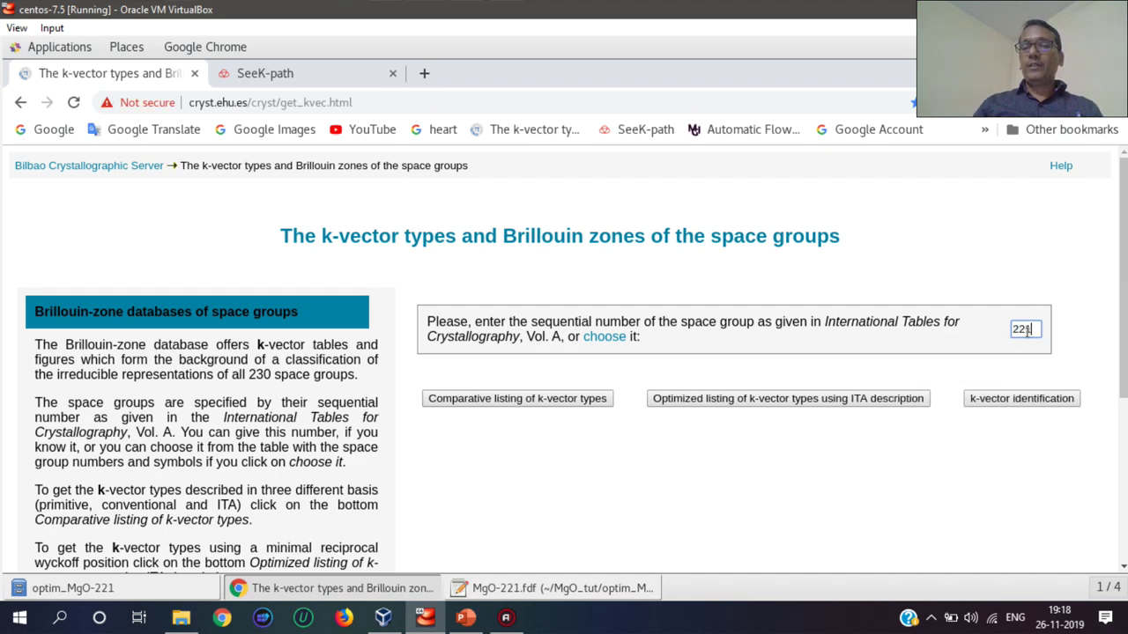
{"action": "left_click", "coordinate": [473, 401]}
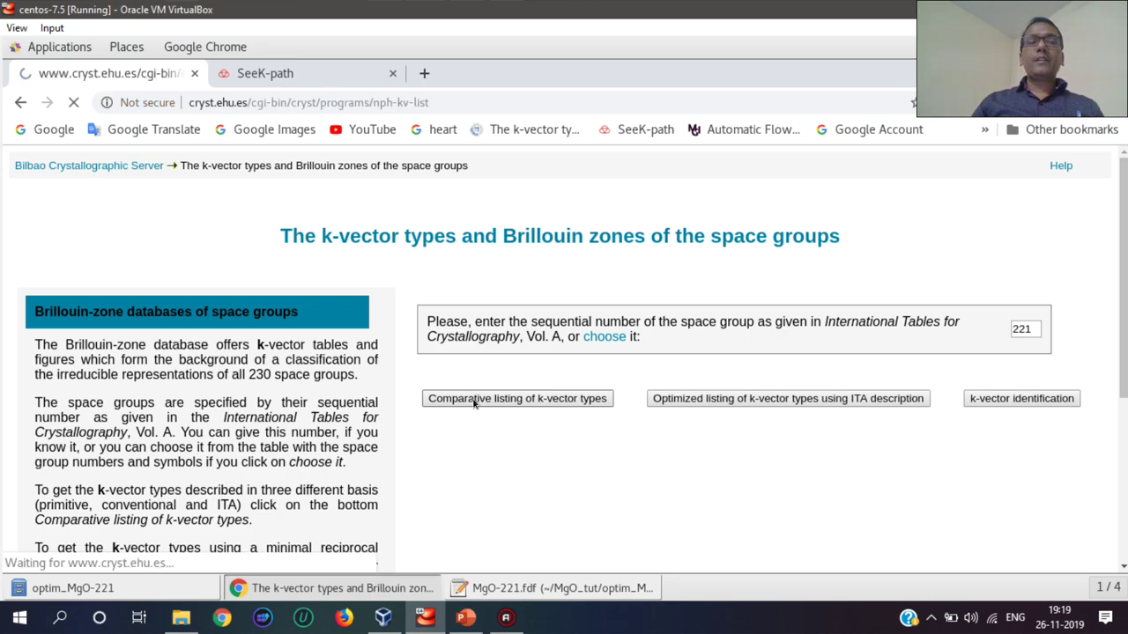
- Open the Pm-3m Brillouin zone diagram showing Γ, X, M and R
{"action": "scroll", "coordinate": [562, 357], "scroll_direction": "down", "scroll_amount": 5}
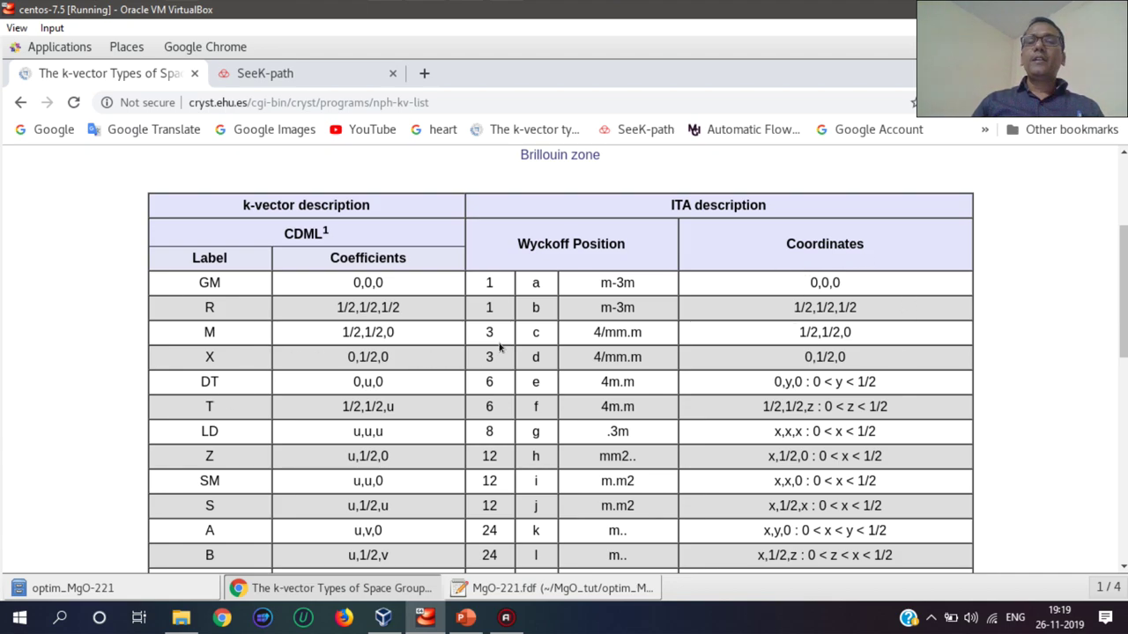
{"action": "scroll", "coordinate": [499, 349], "scroll_direction": "up", "scroll_amount": 1}
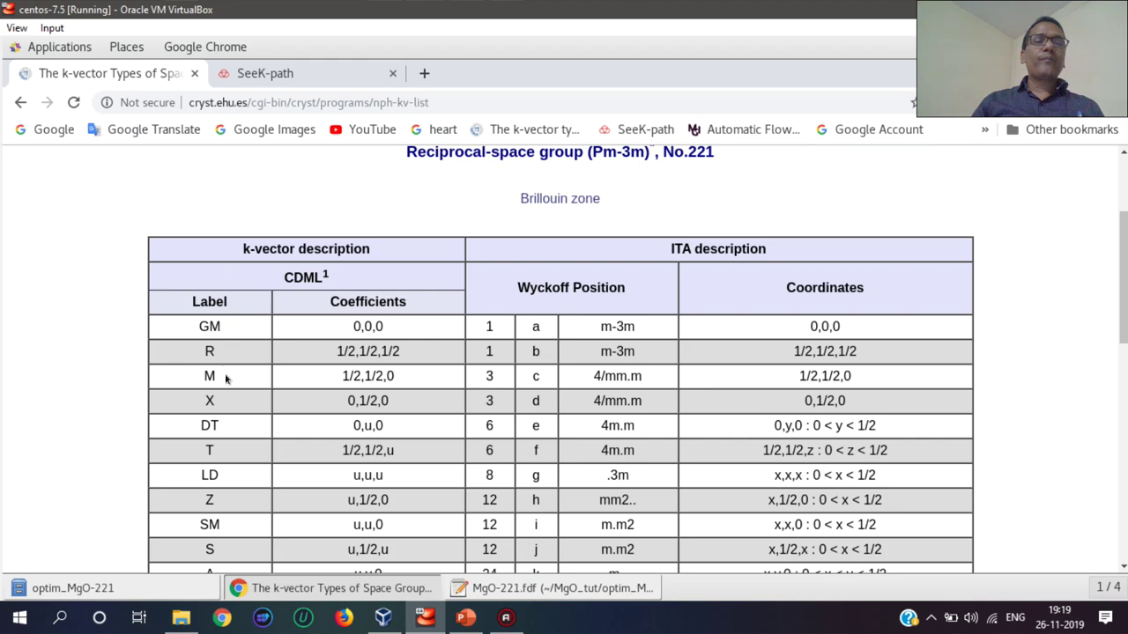
{"action": "double_click", "coordinate": [532, 202]}
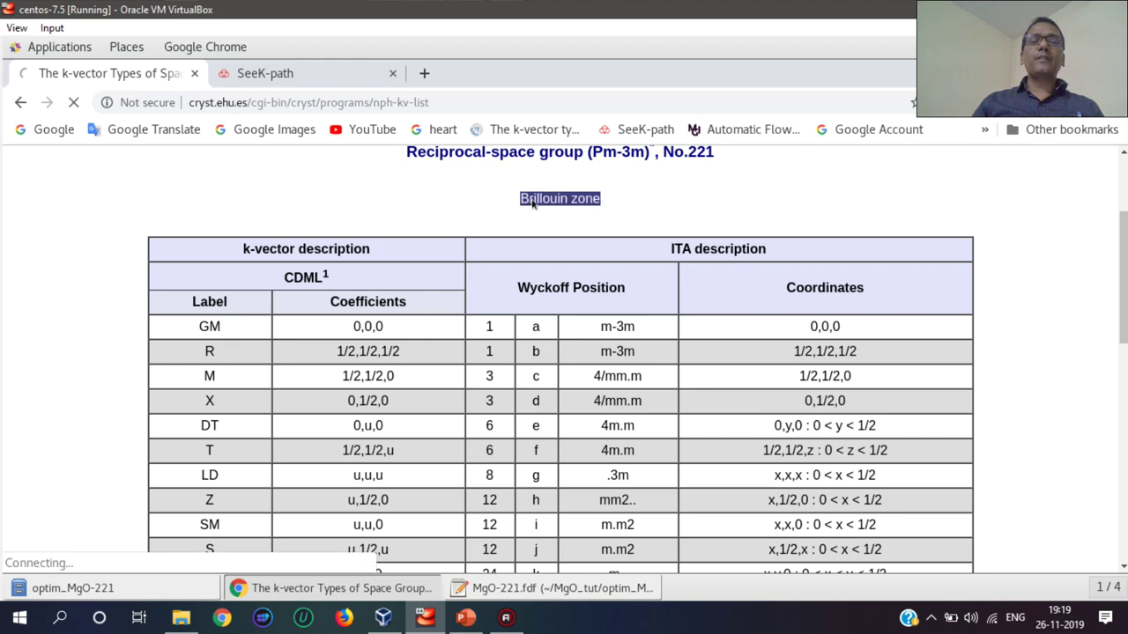
{"action": "scroll", "coordinate": [602, 295], "scroll_direction": "down", "scroll_amount": 2}
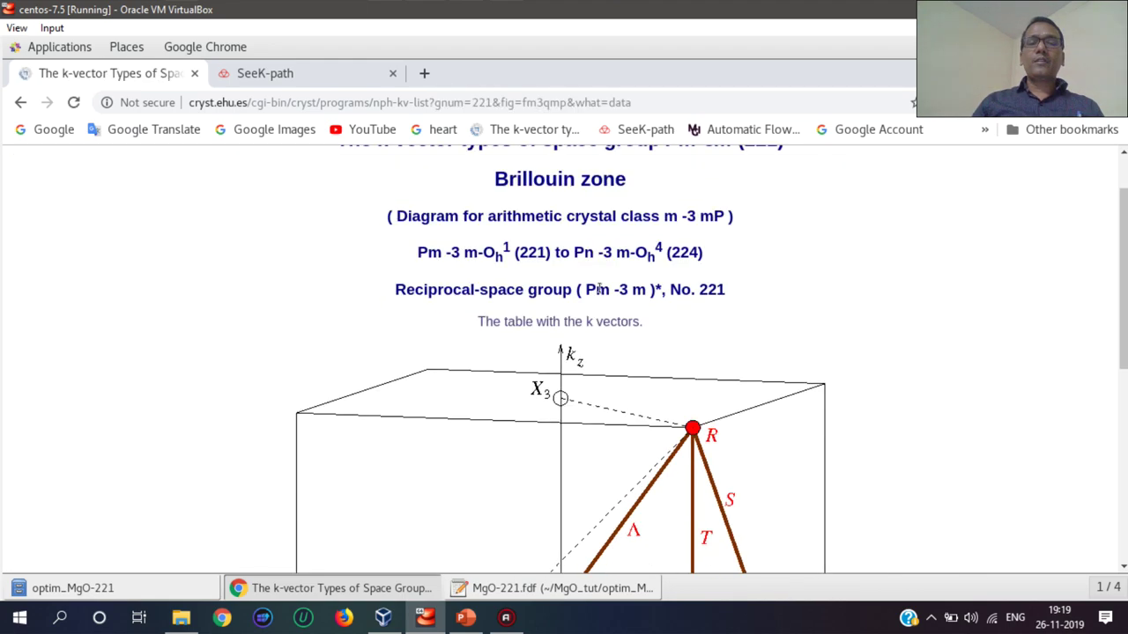
{"action": "scroll", "coordinate": [603, 295], "scroll_direction": "down", "scroll_amount": 1}
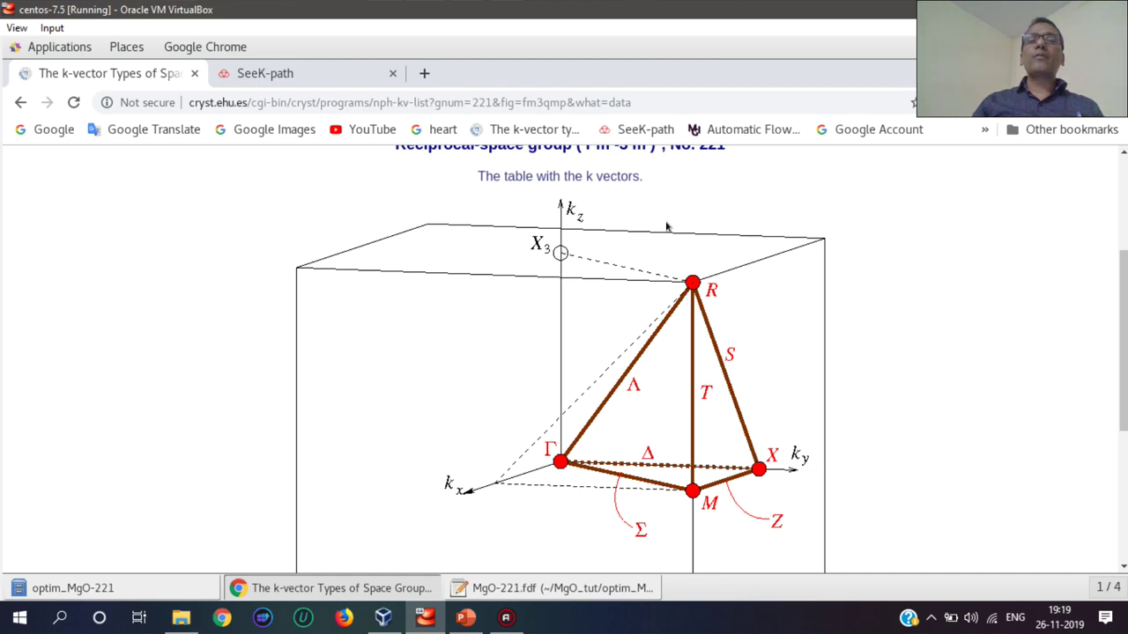
- Open a terminal in the optim_MgO-221 folder and list its files
{"action": "key", "text": "alt+Tab"}
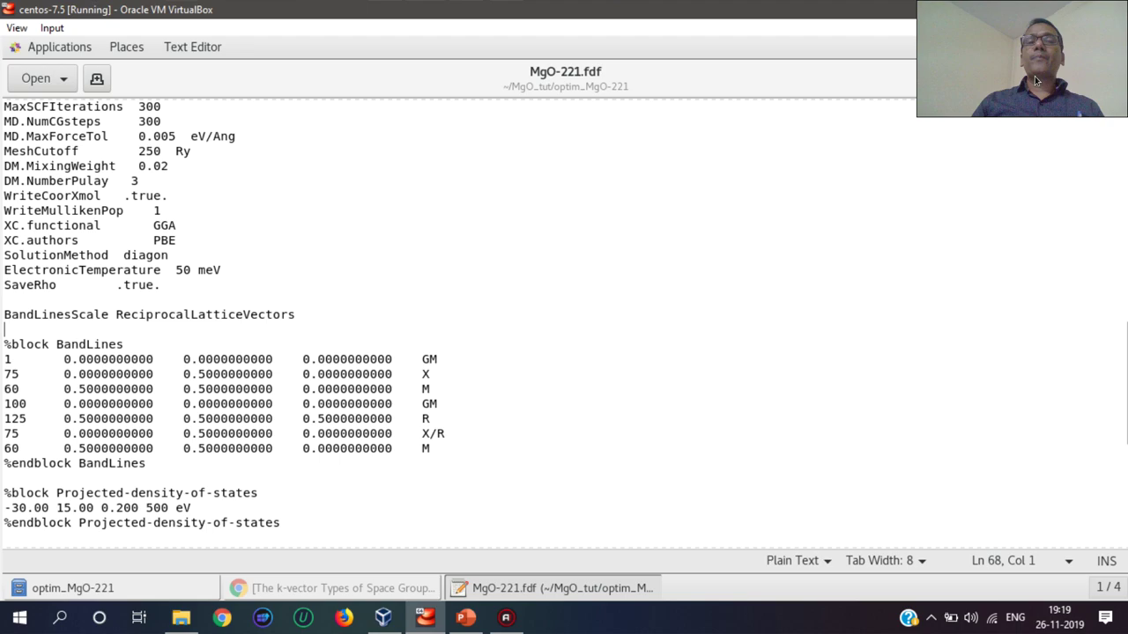
{"action": "key", "text": "alt+Tab"}
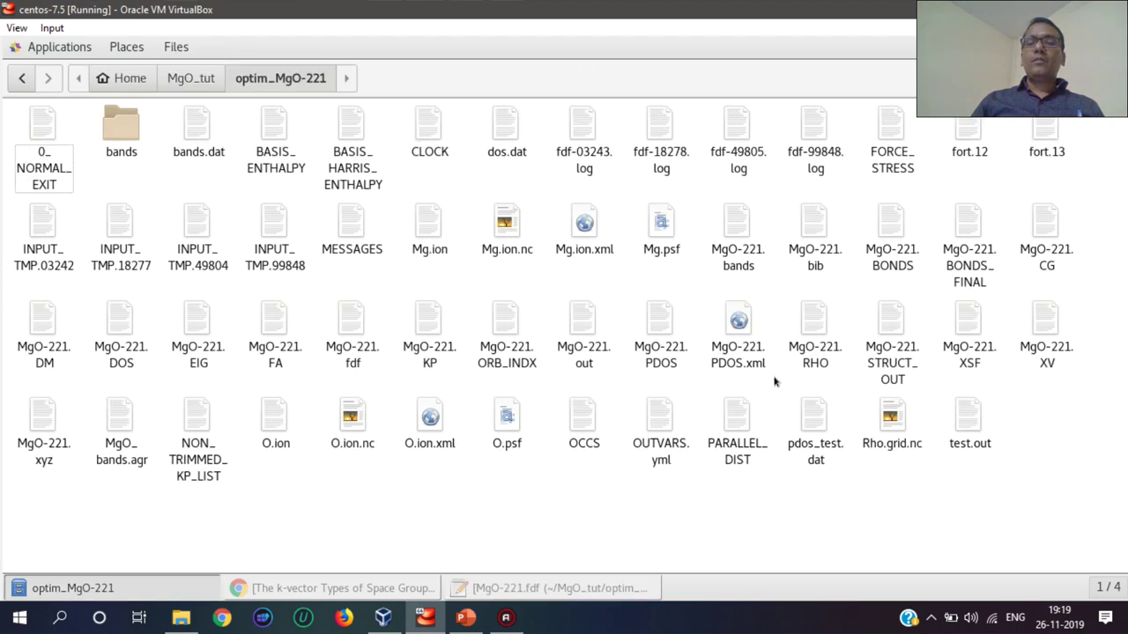
{"action": "right_click", "coordinate": [605, 486]}
{"action": "left_click", "coordinate": [632, 475]}
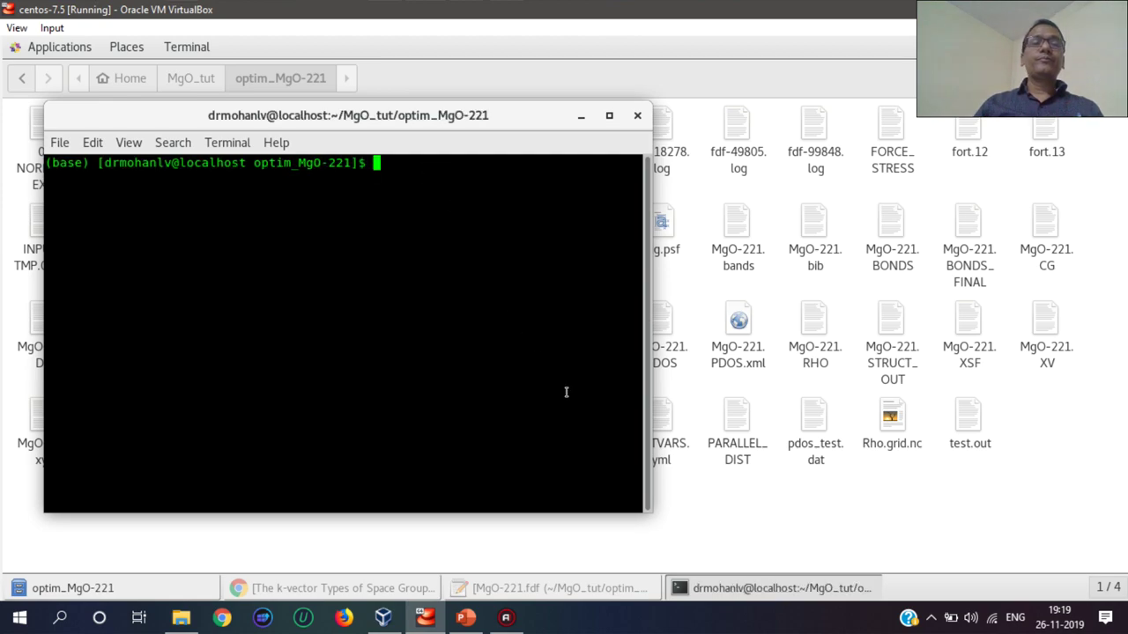
{"action": "type", "text": "ls"}
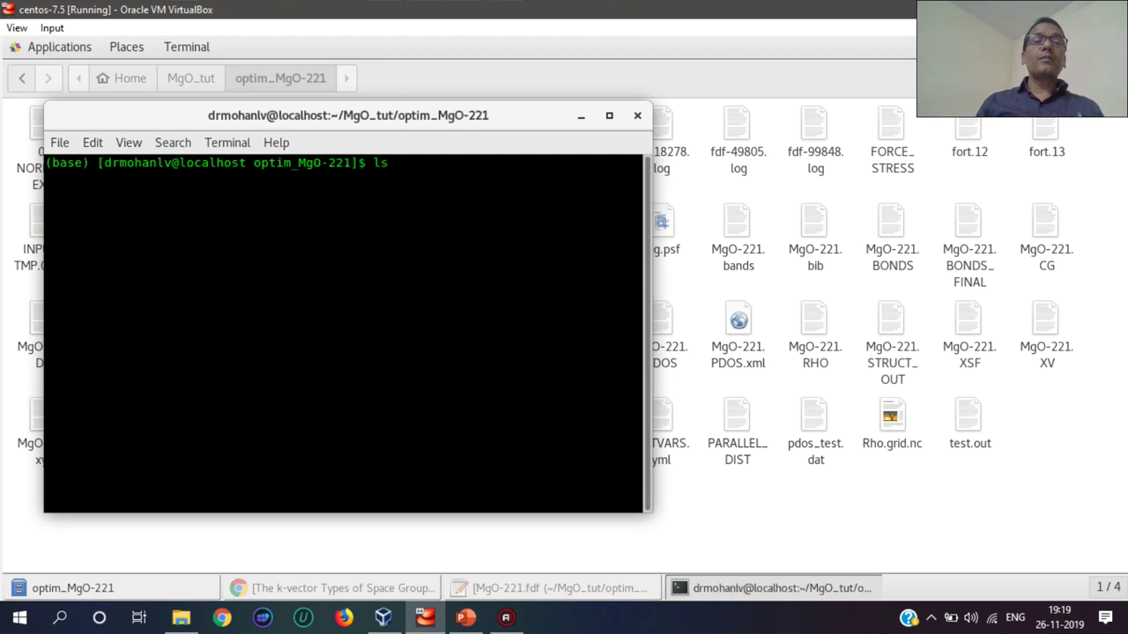
{"action": "key", "text": "Return"}
- Run siesta<MgO-221.fdf | tee MgO-221.out until the job finishes
{"action": "type", "text": "siesta<"}
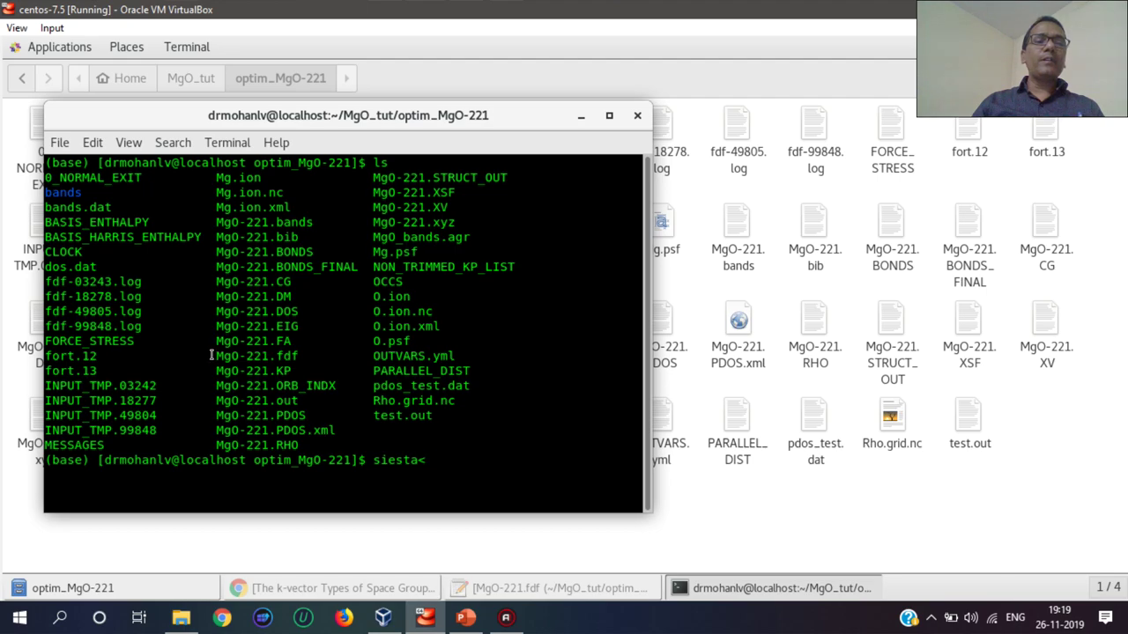
{"action": "left_click_drag", "start_coordinate": [217, 361], "coordinate": [286, 345]}
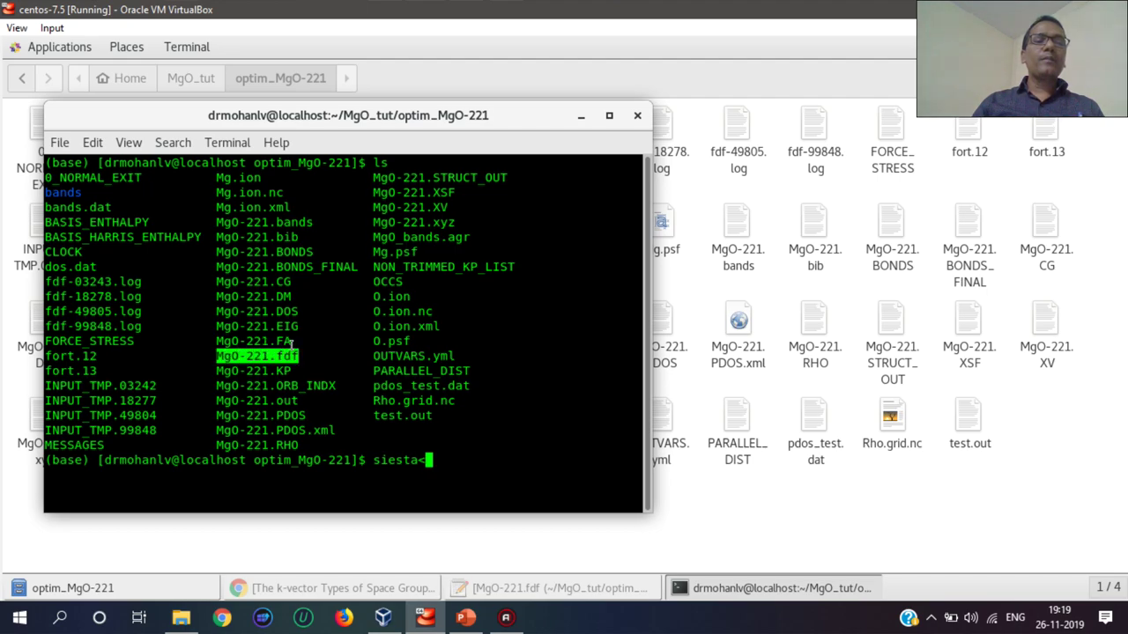
{"action": "right_click", "coordinate": [295, 359]}
{"action": "left_click", "coordinate": [297, 363]}
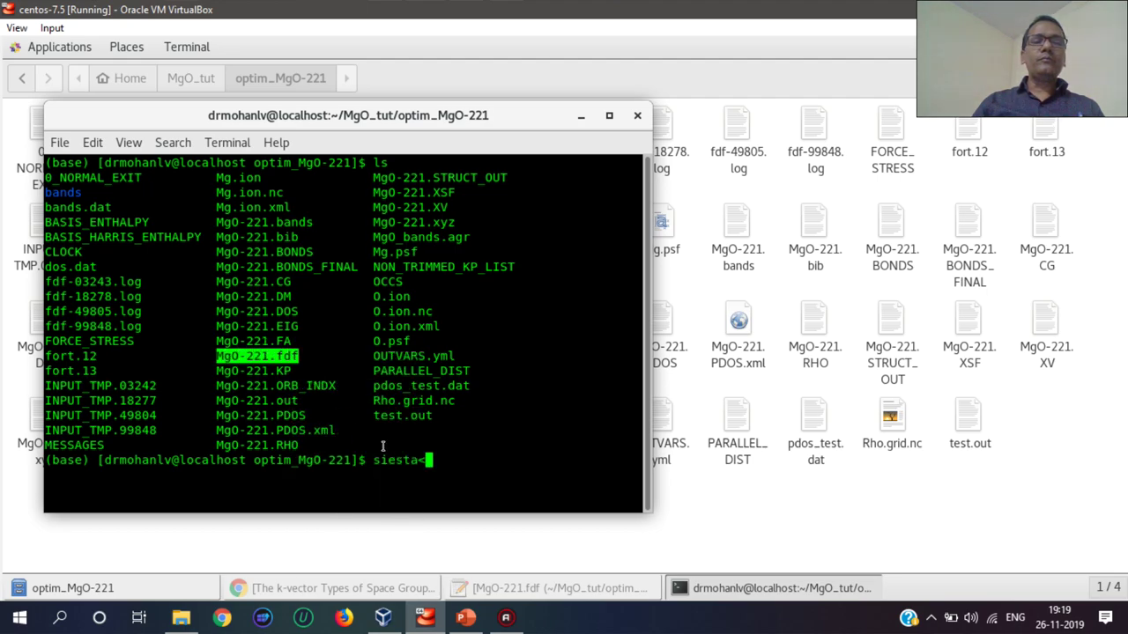
{"action": "right_click", "coordinate": [446, 464]}
{"action": "left_click", "coordinate": [490, 333]}
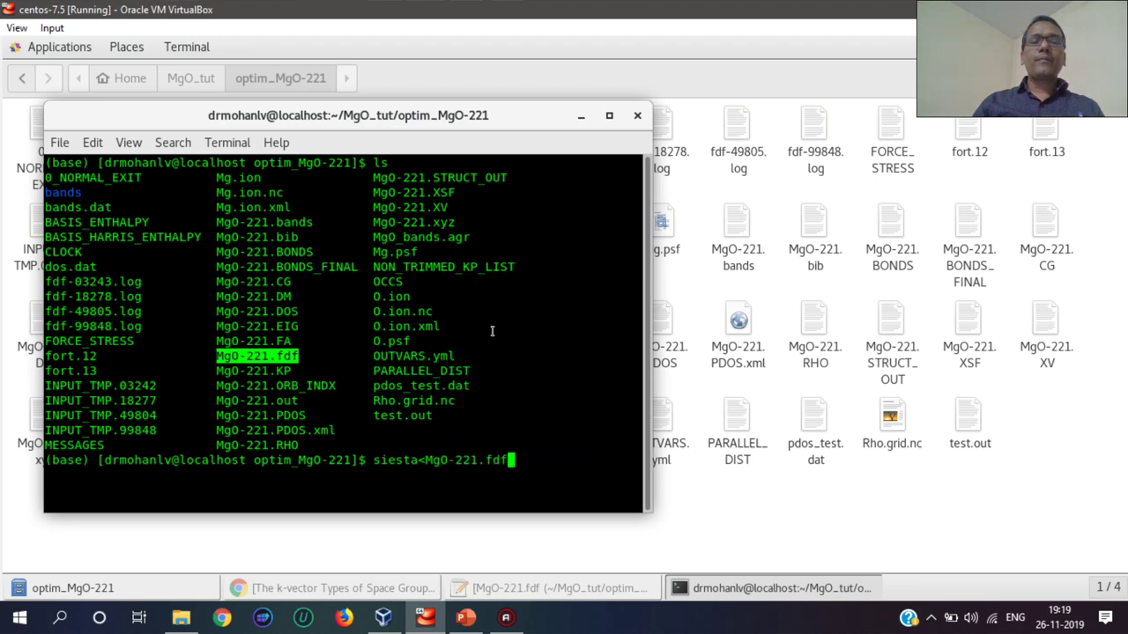
{"action": "type", "text": "|"}
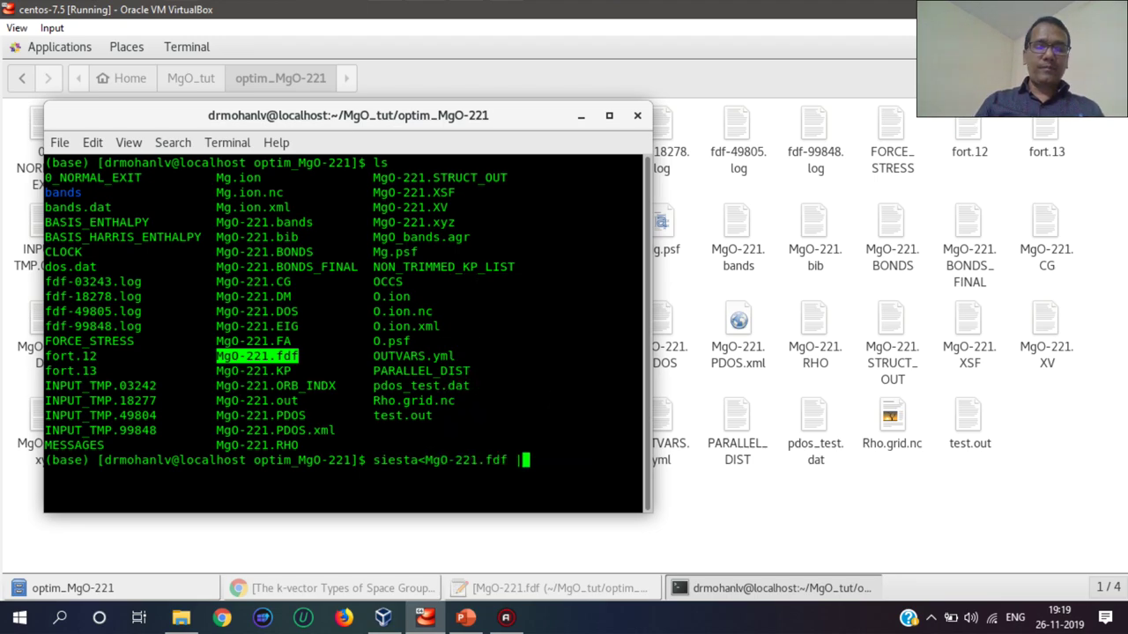
{"action": "type", "text": " tee "}
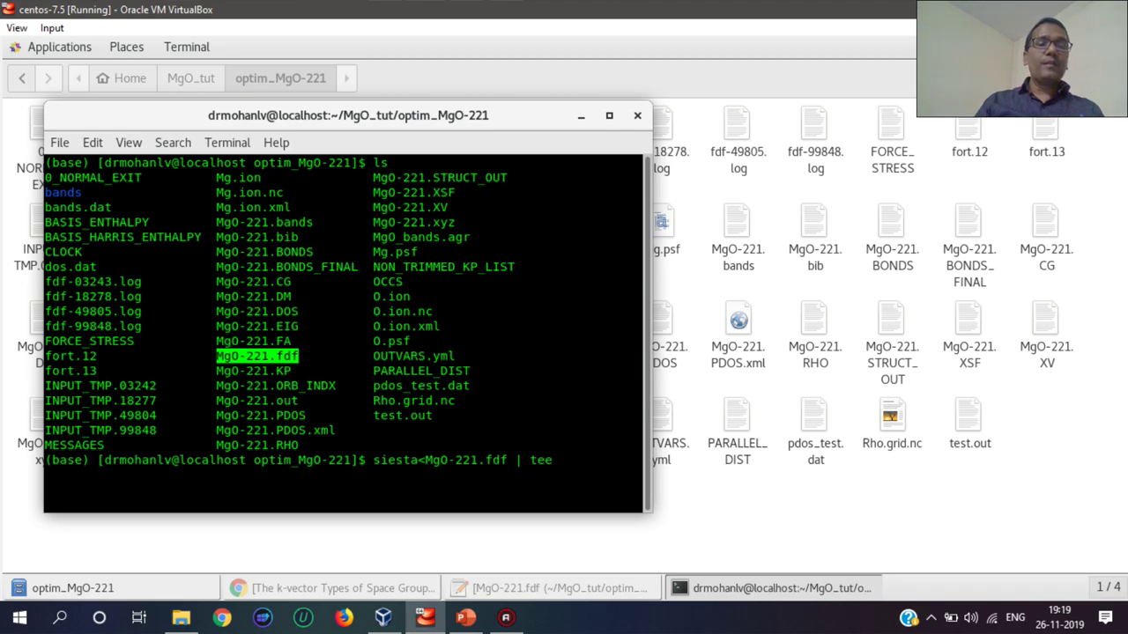
{"action": "type", "text": "Mg"}
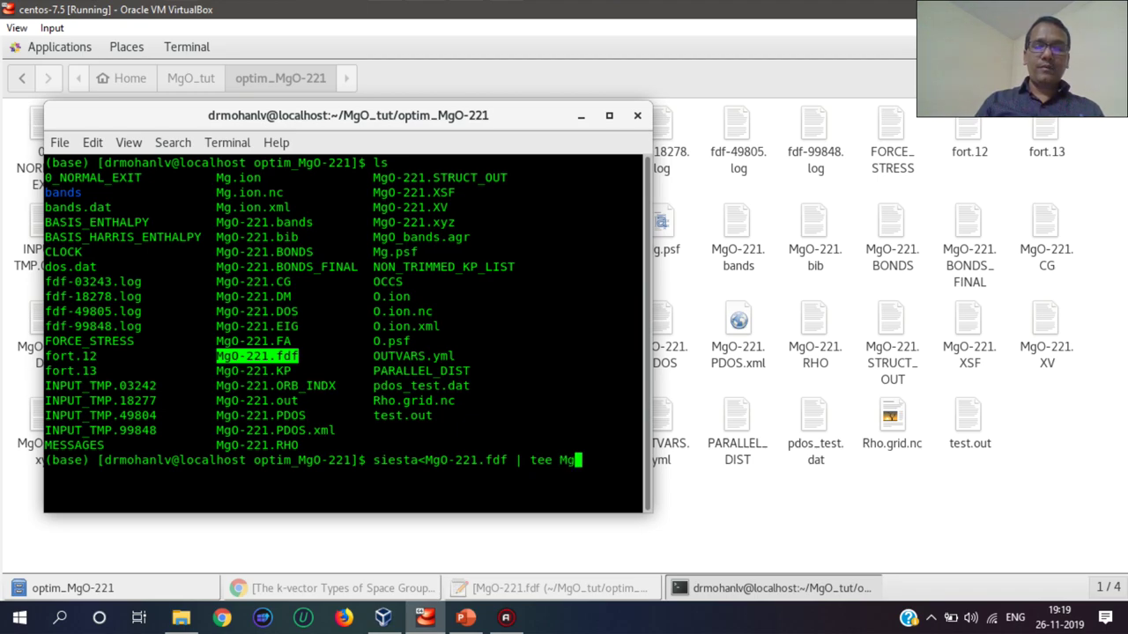
{"action": "type", "text": "O-22"}
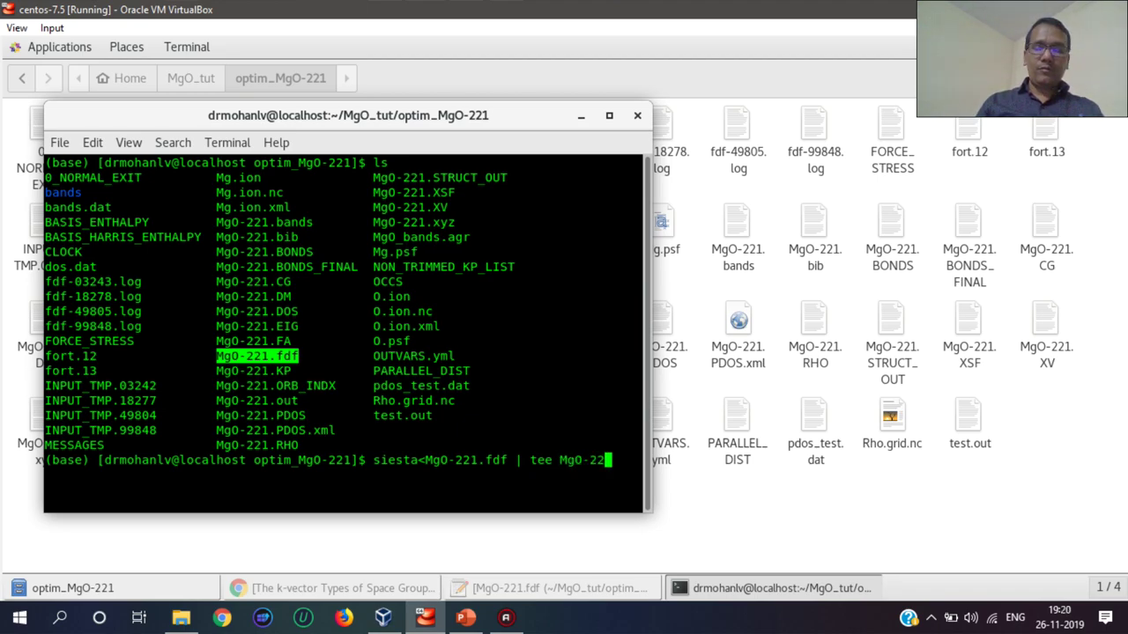
{"action": "type", "text": "1.out"}
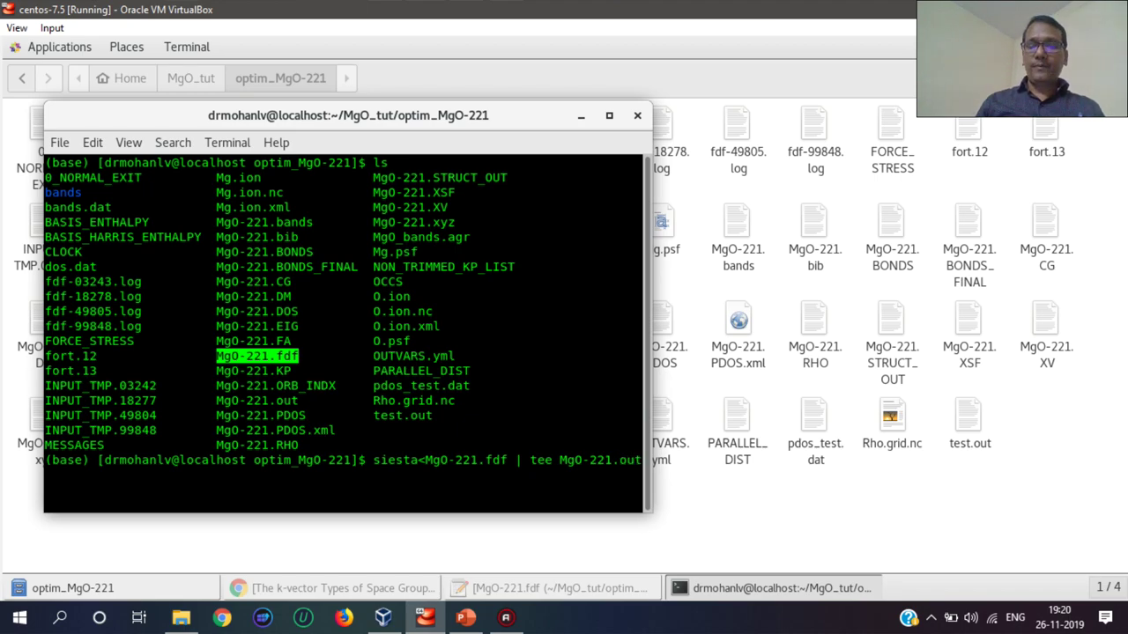
{"action": "key", "text": "Return"}
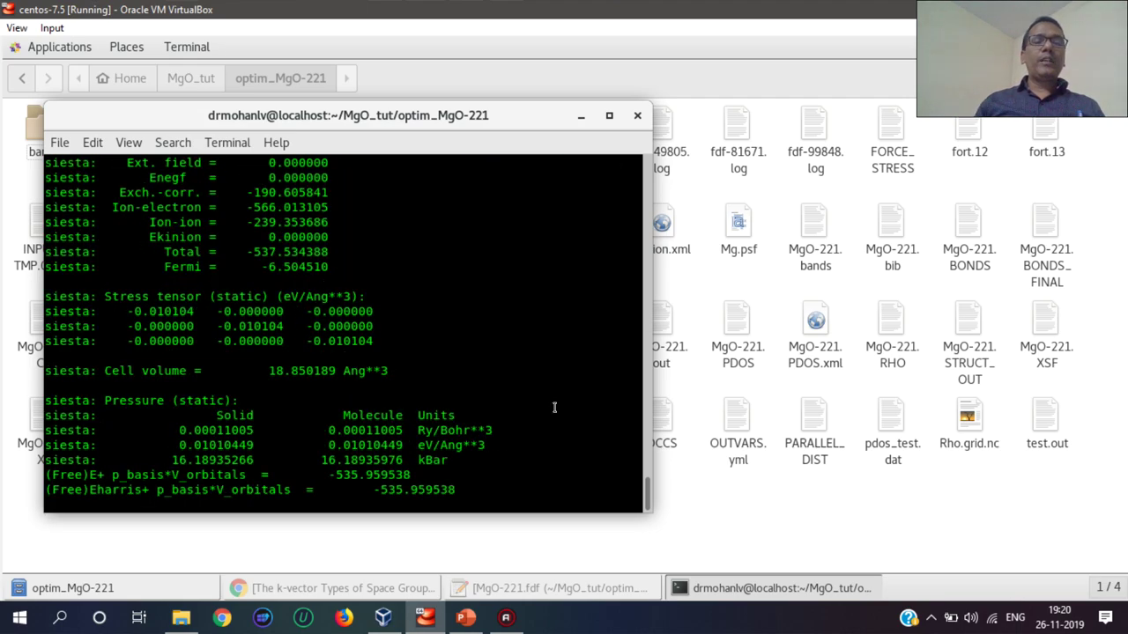
- List the current folder's files after the run and briefly select MgO-221.bands in the listing
{"action": "type", "text": "ls"}
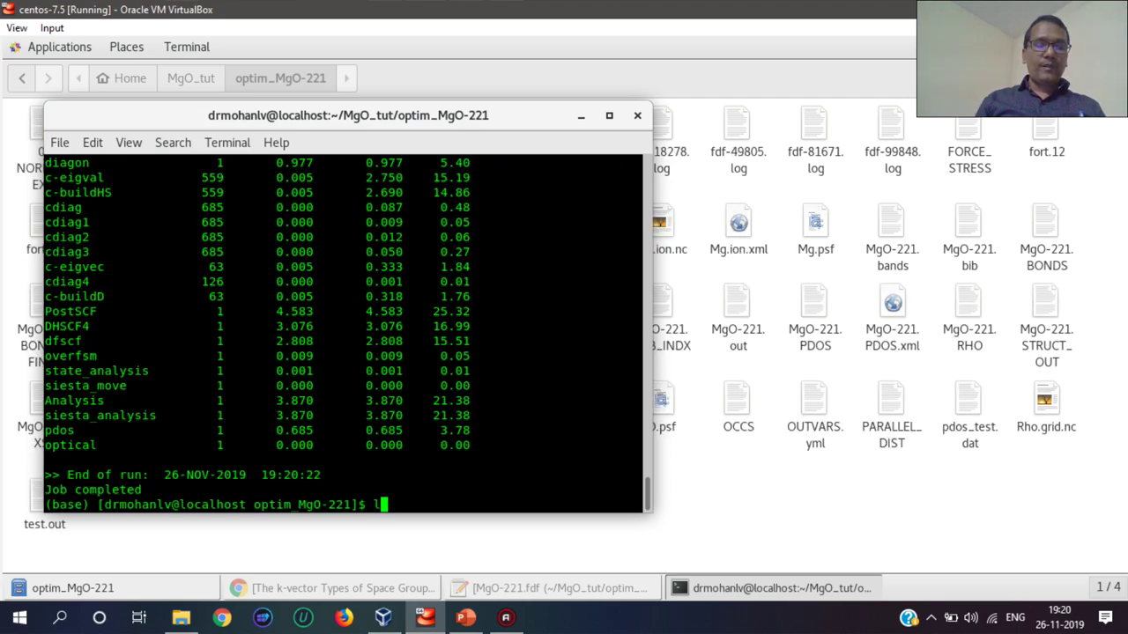
{"action": "key", "text": "Return"}
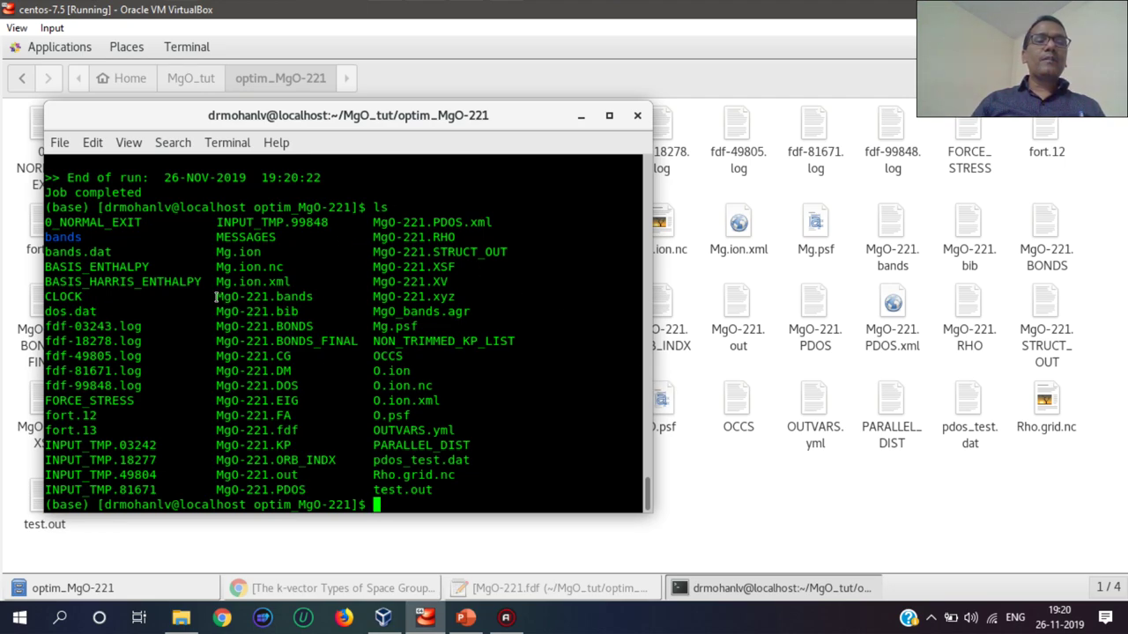
{"action": "left_click_drag", "start_coordinate": [213, 297], "coordinate": [314, 297]}
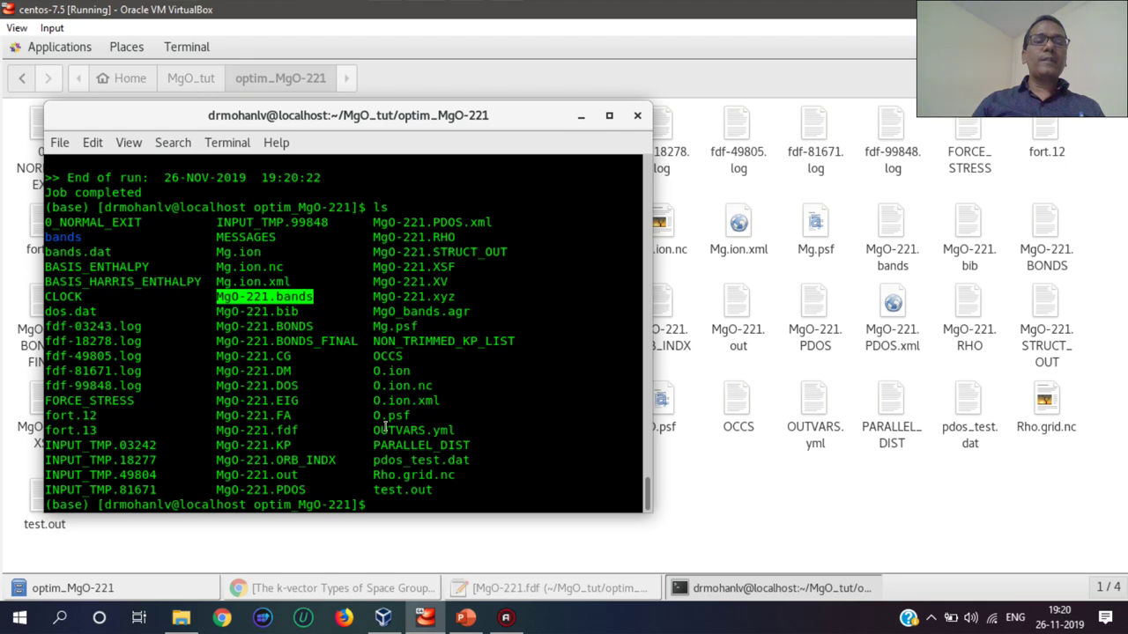
{"action": "left_click", "coordinate": [385, 505]}
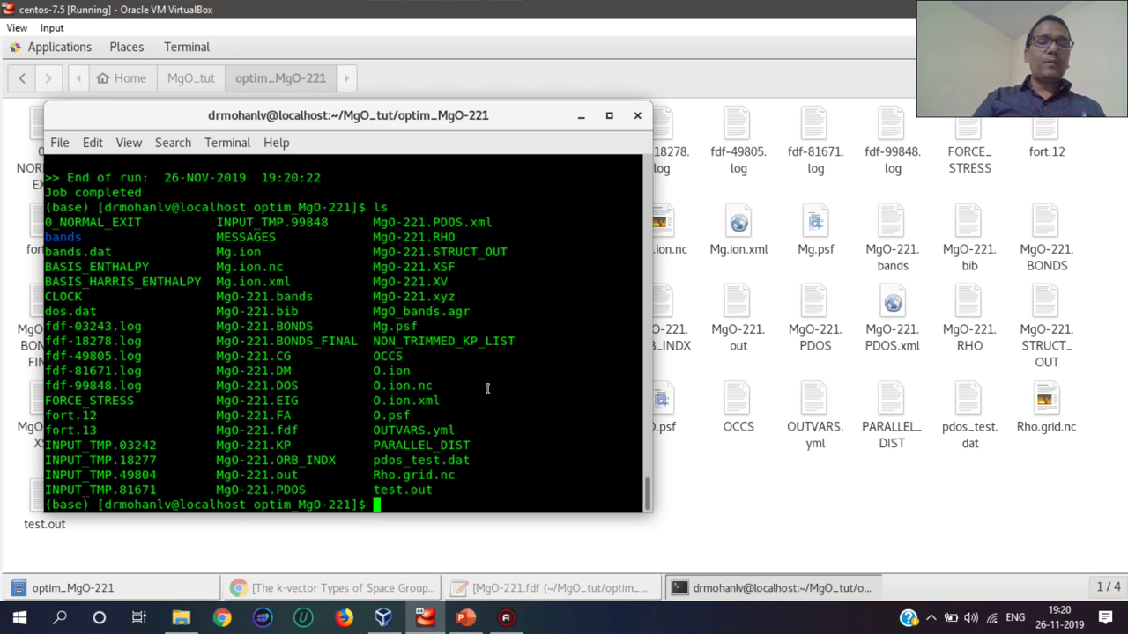
- Enter the bands folder, list its files, and start typing gnubands at the prompt
{"action": "type", "text": "cd"}
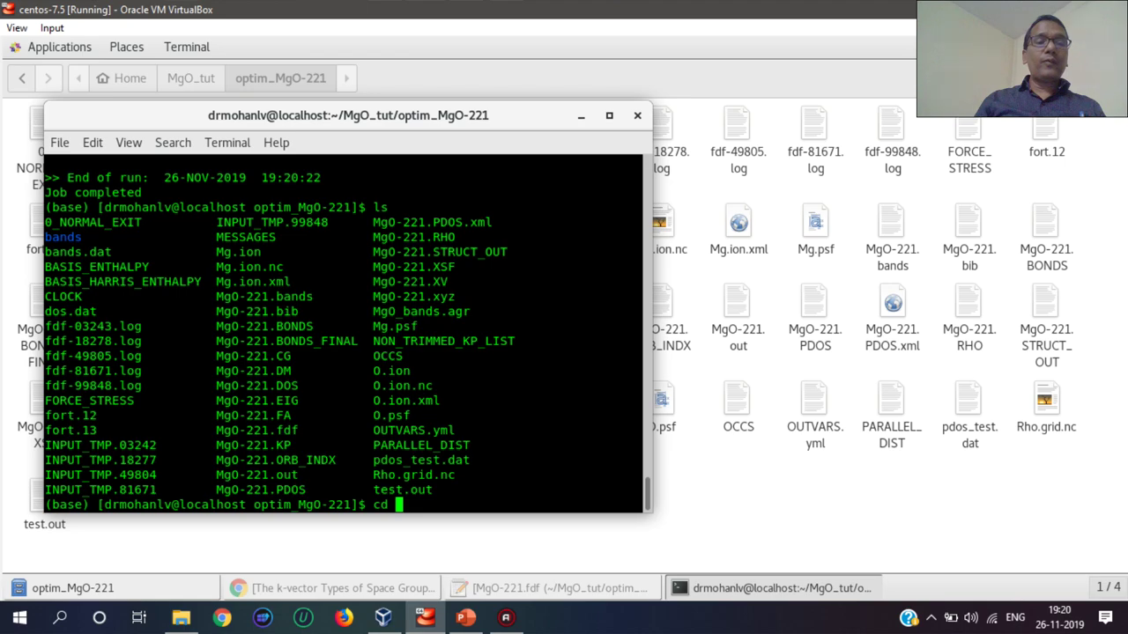
{"action": "type", "text": " bands"}
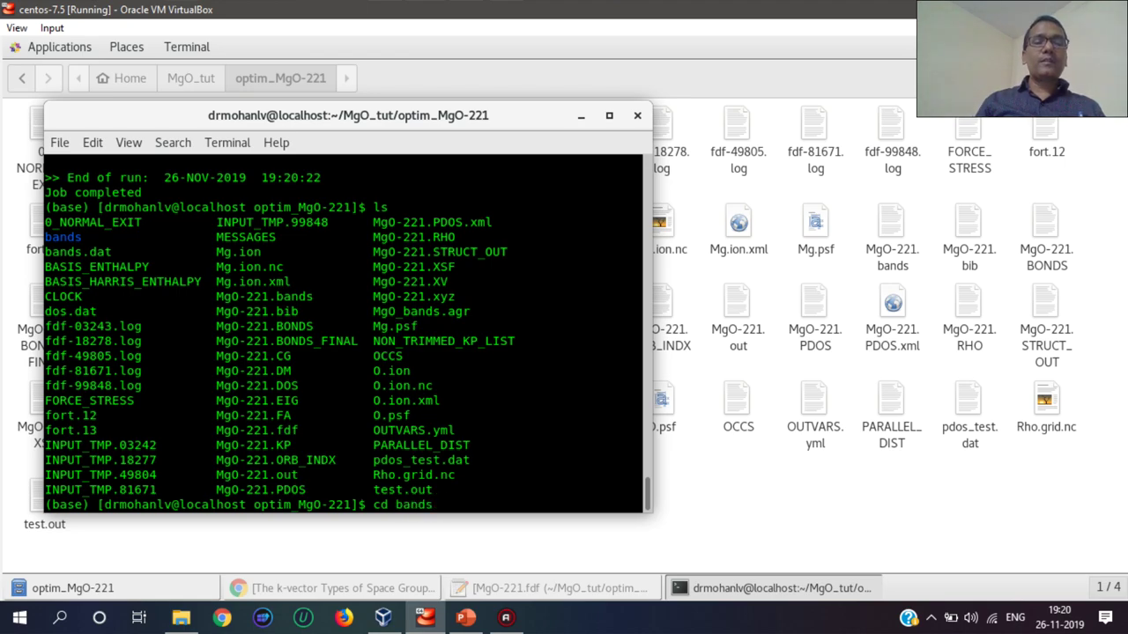
{"action": "key", "text": "Return"}
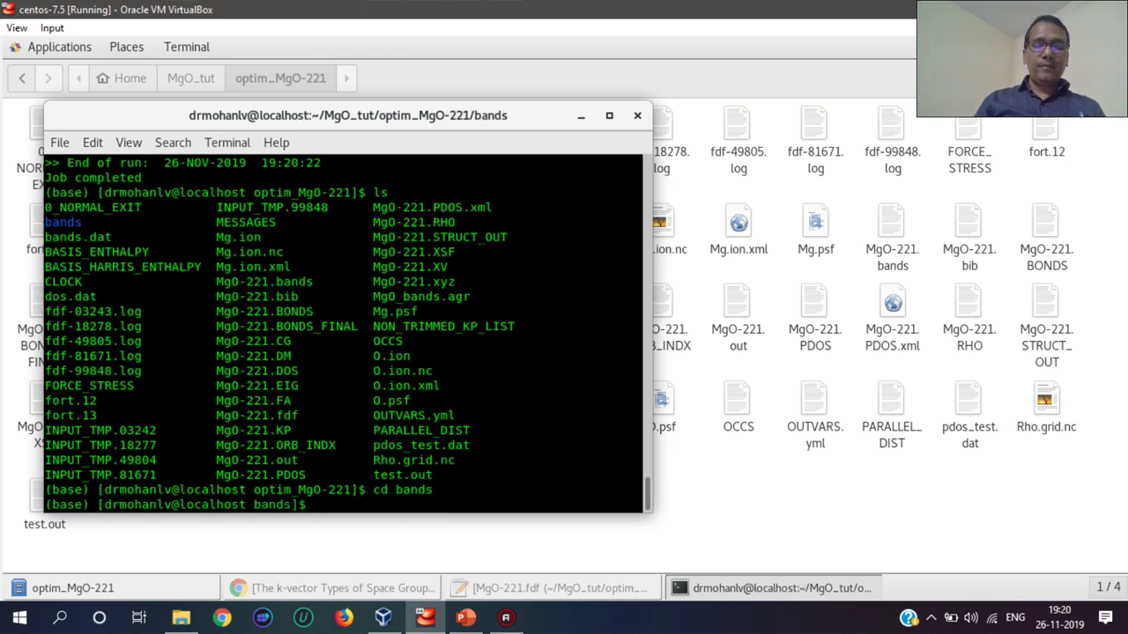
{"action": "type", "text": "ls"}
{"action": "key", "text": "Return"}
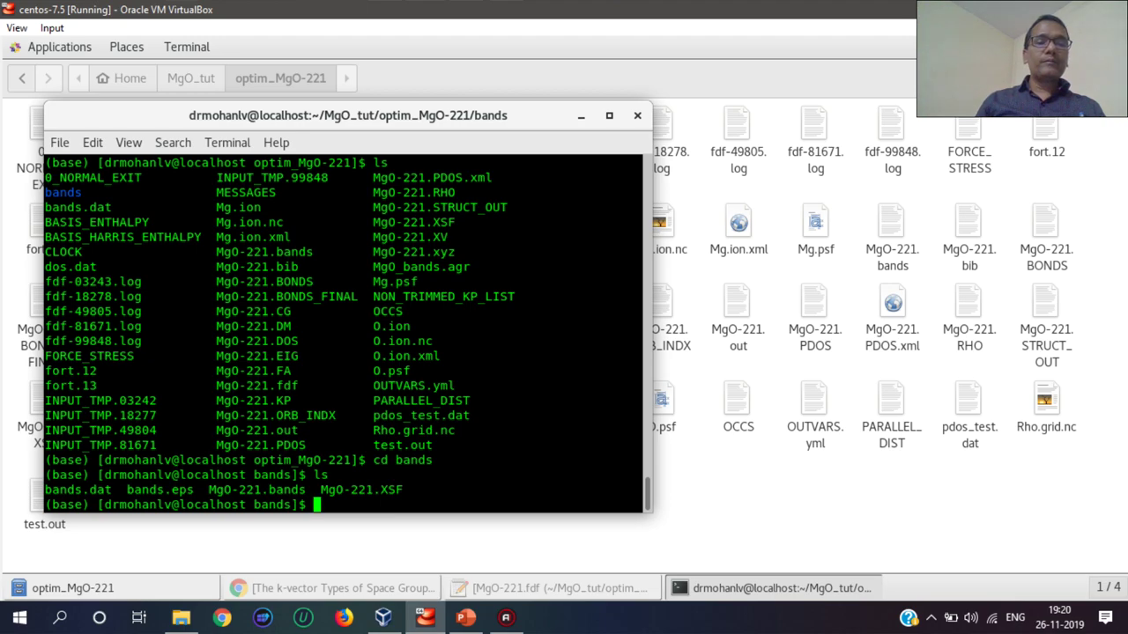
{"action": "type", "text": "ls"}
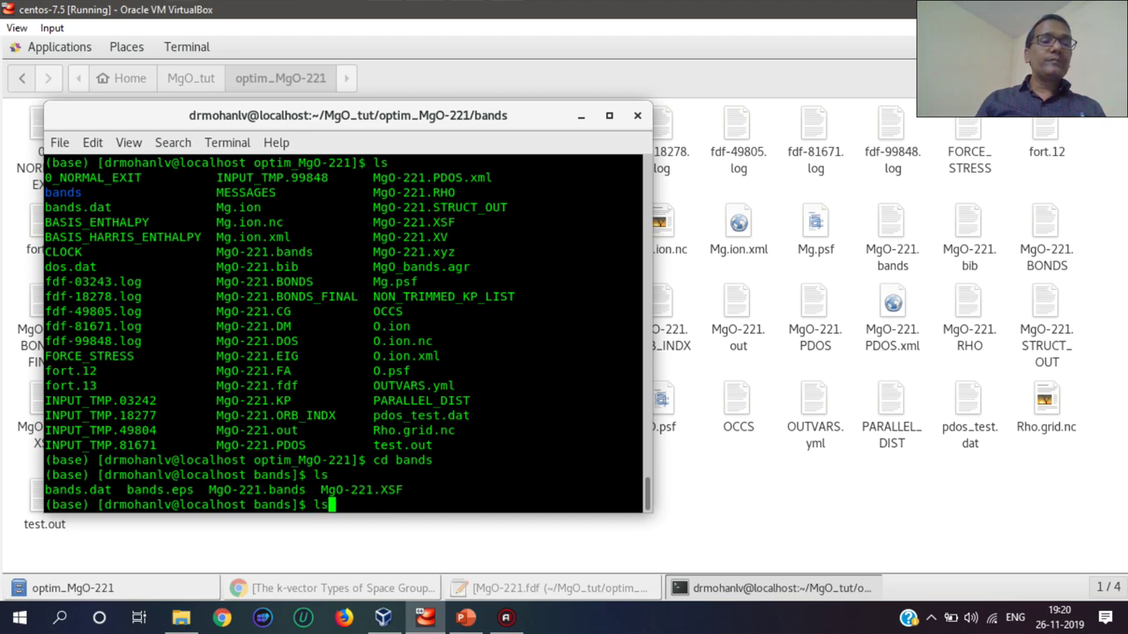
{"action": "key", "text": "Return"}
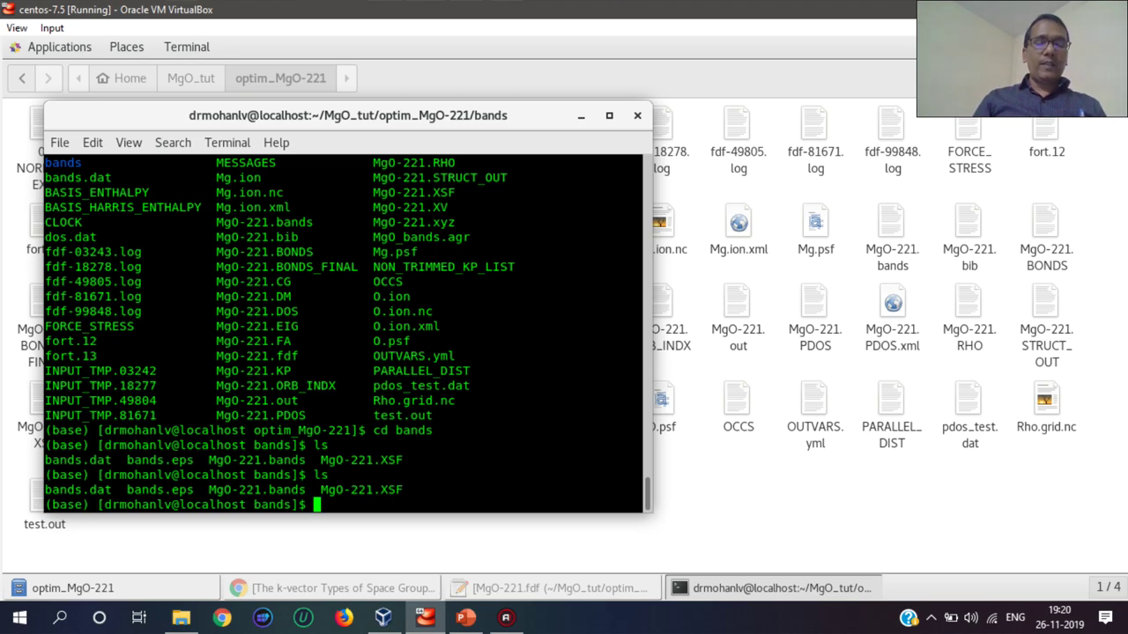
{"action": "type", "text": "gnubands"}
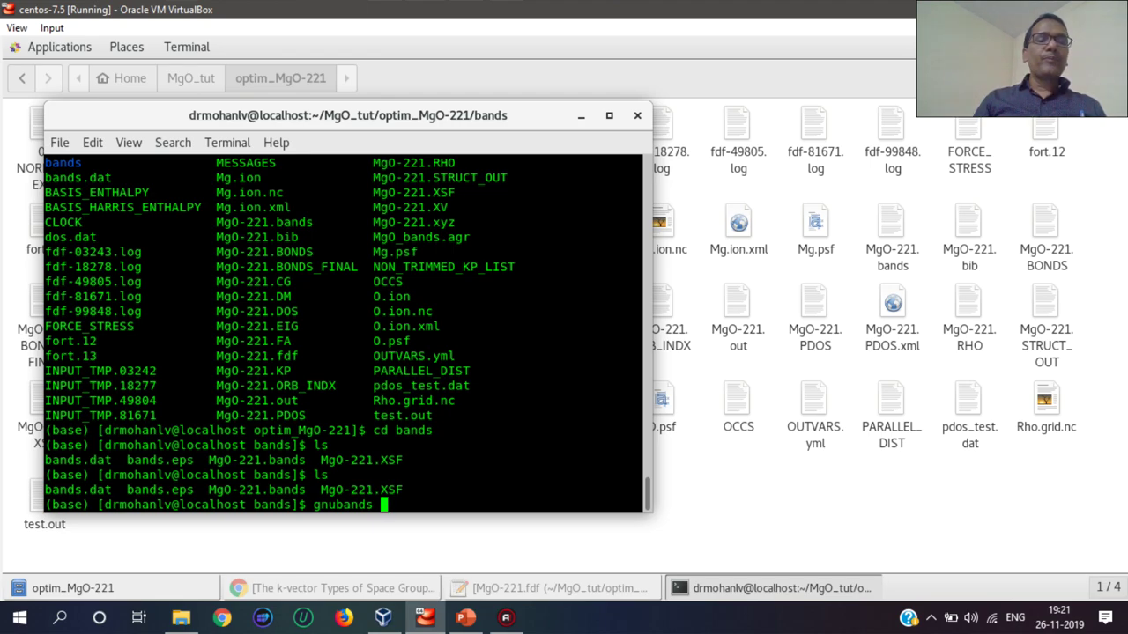
- Run gnubands<MgO-221.bands>bands.dat, then type xmgrace bands.dat at the prompt
{"action": "key", "text": "BackSpace"}
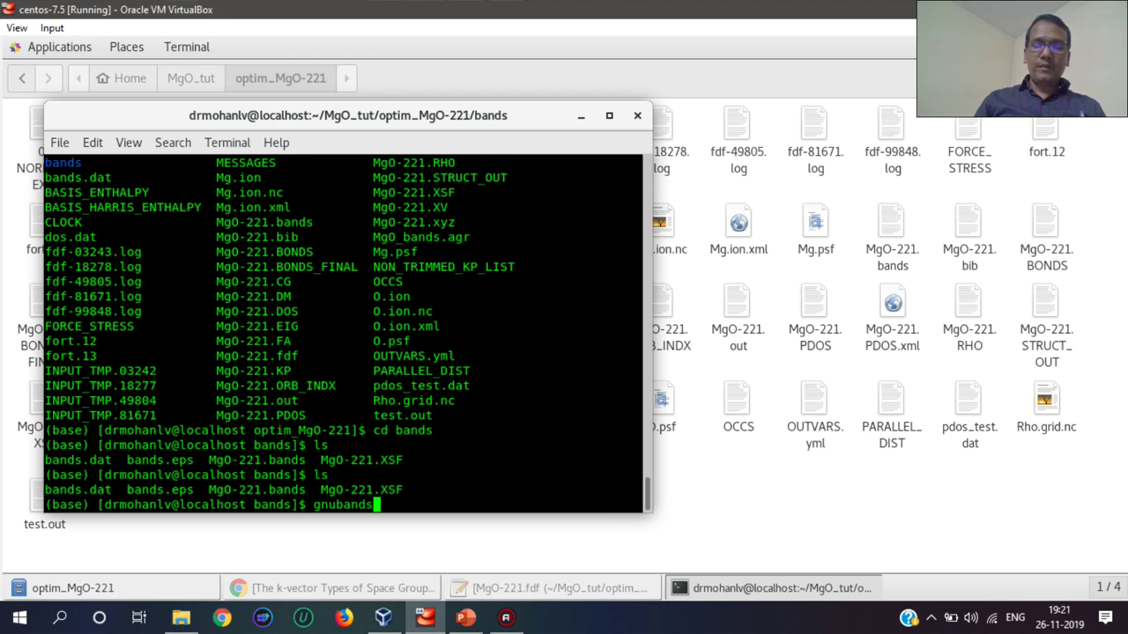
{"action": "type", "text": "<"}
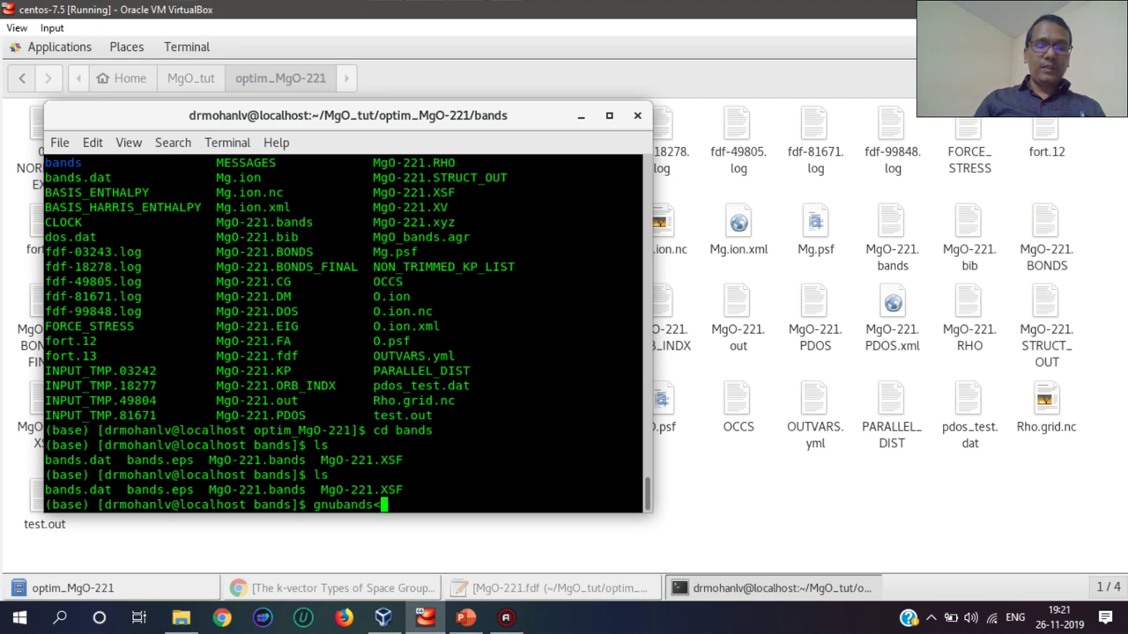
{"action": "type", "text": "MgO"}
{"action": "key", "text": "Tab"}
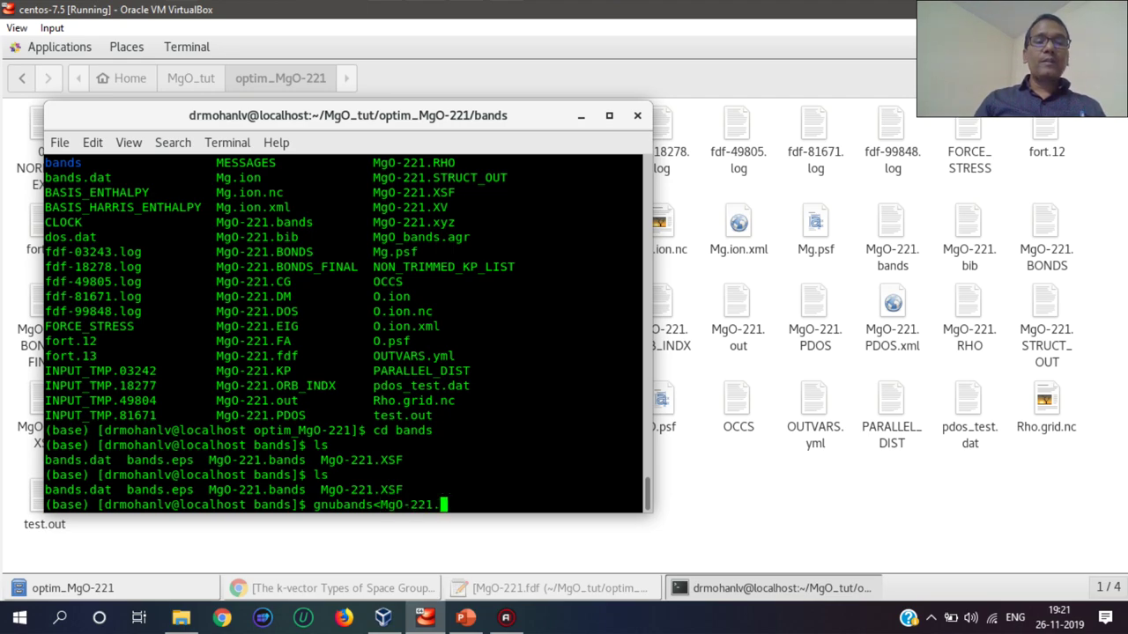
{"action": "type", "text": "bands"}
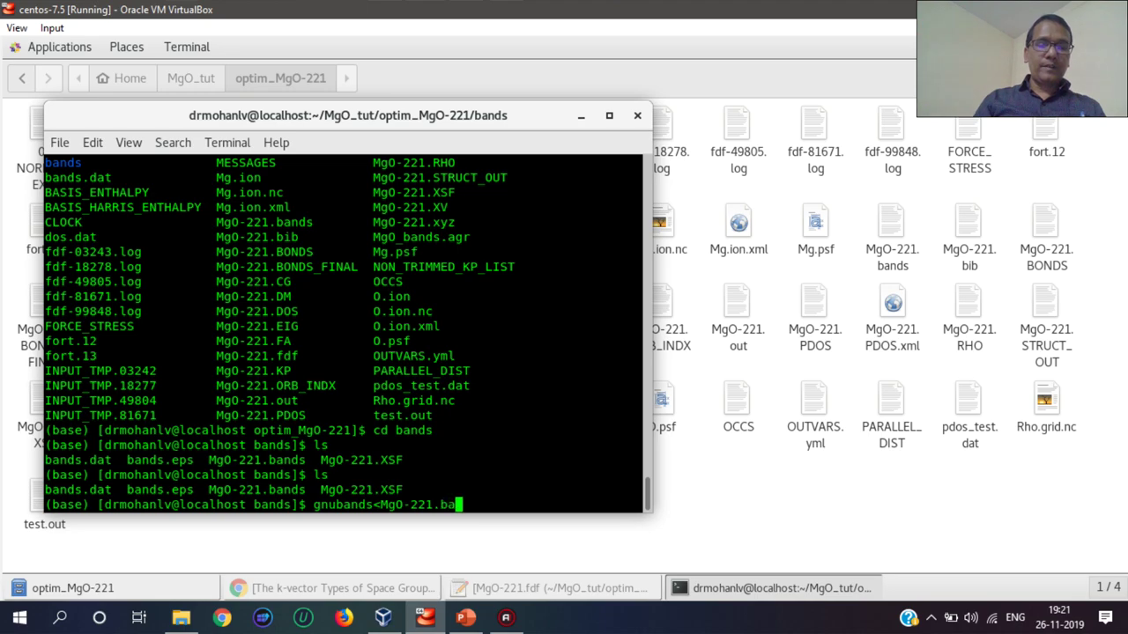
{"action": "type", "text": ">"}
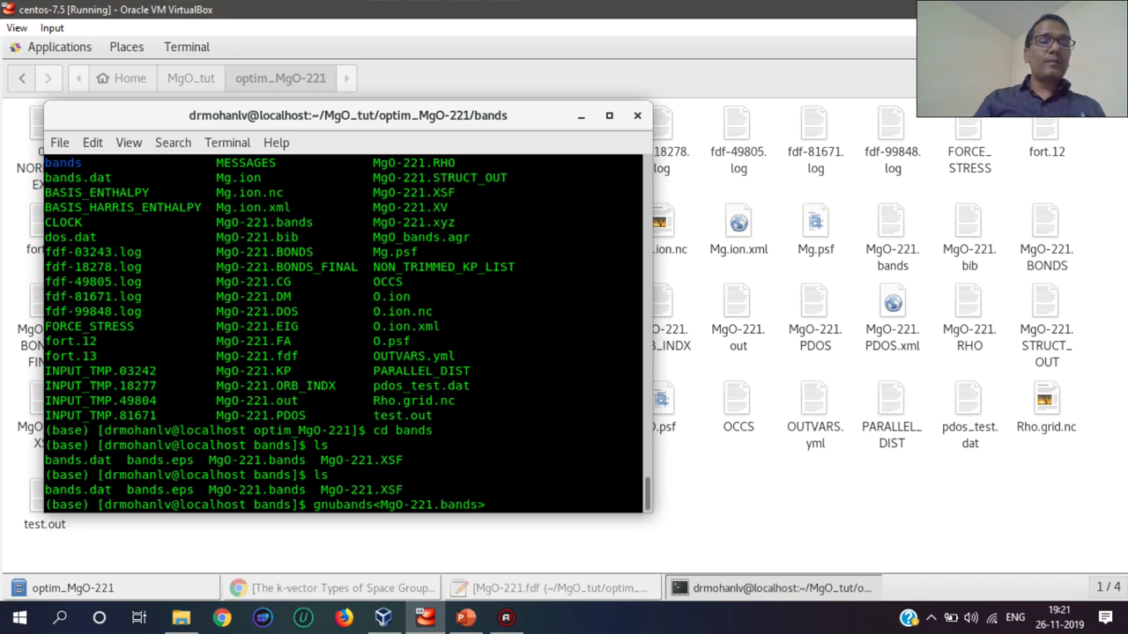
{"action": "type", "text": "bands"}
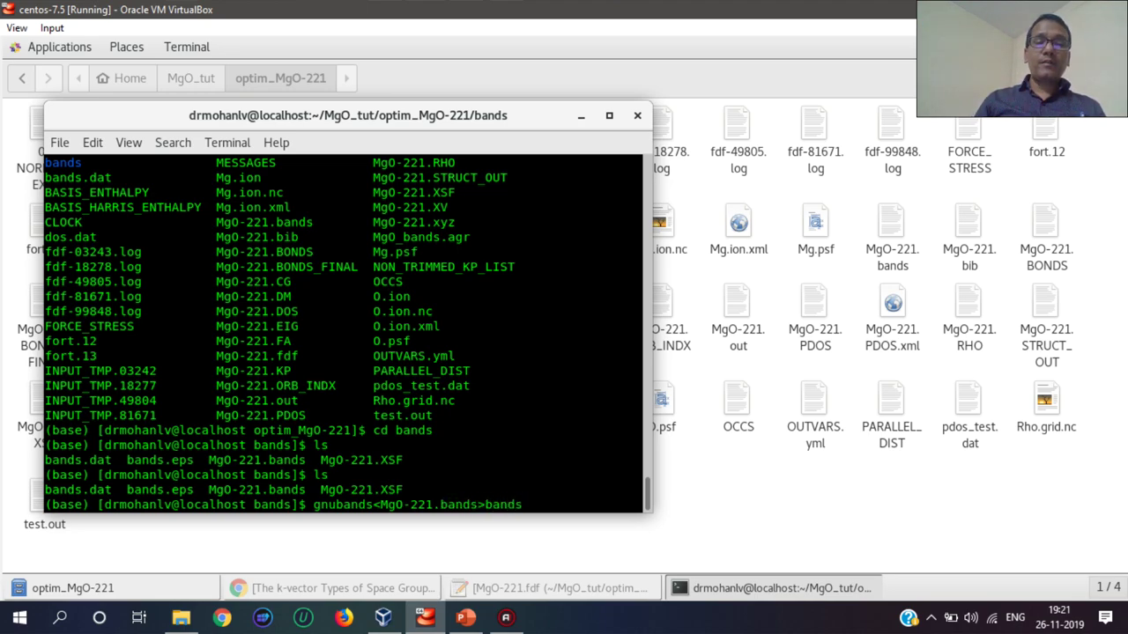
{"action": "type", "text": ".dat"}
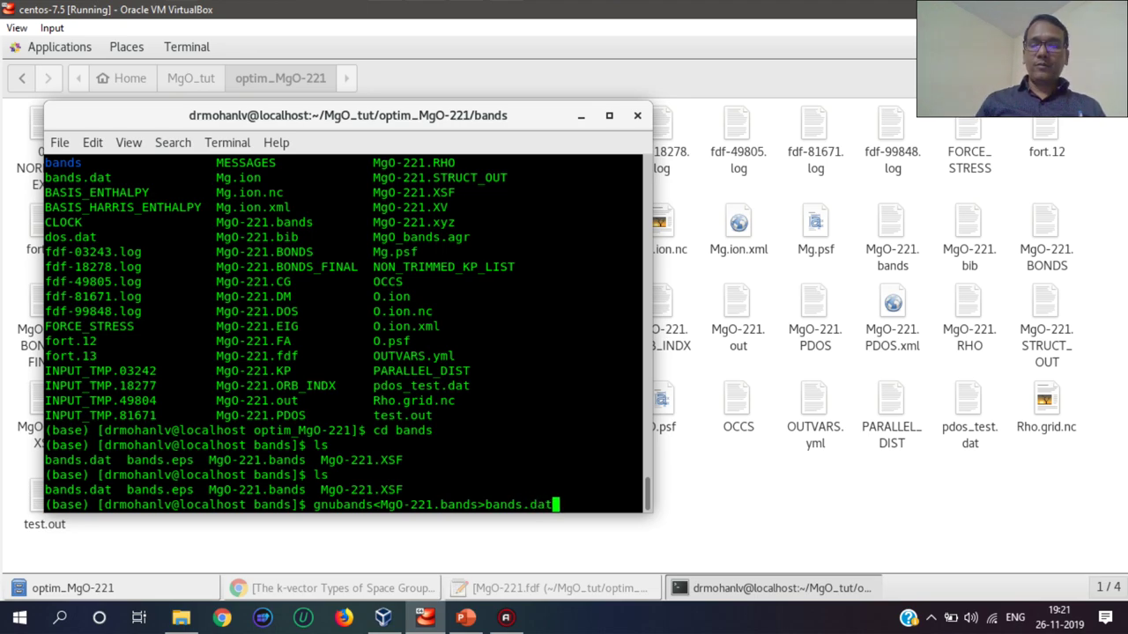
{"action": "key", "text": "Return"}
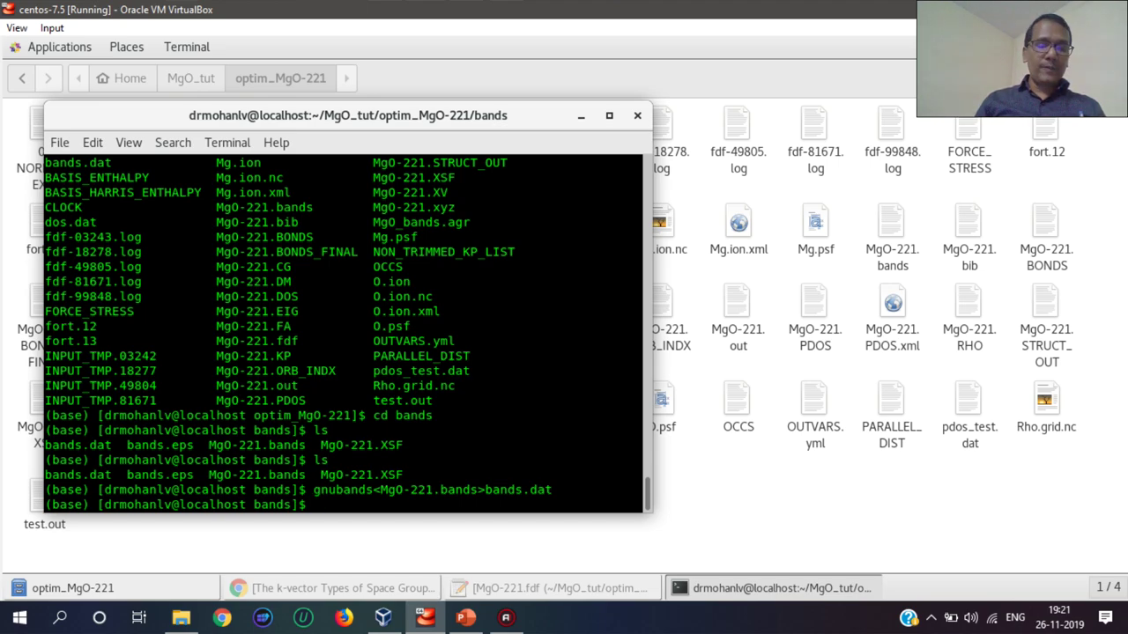
{"action": "type", "text": "xmgrace "}
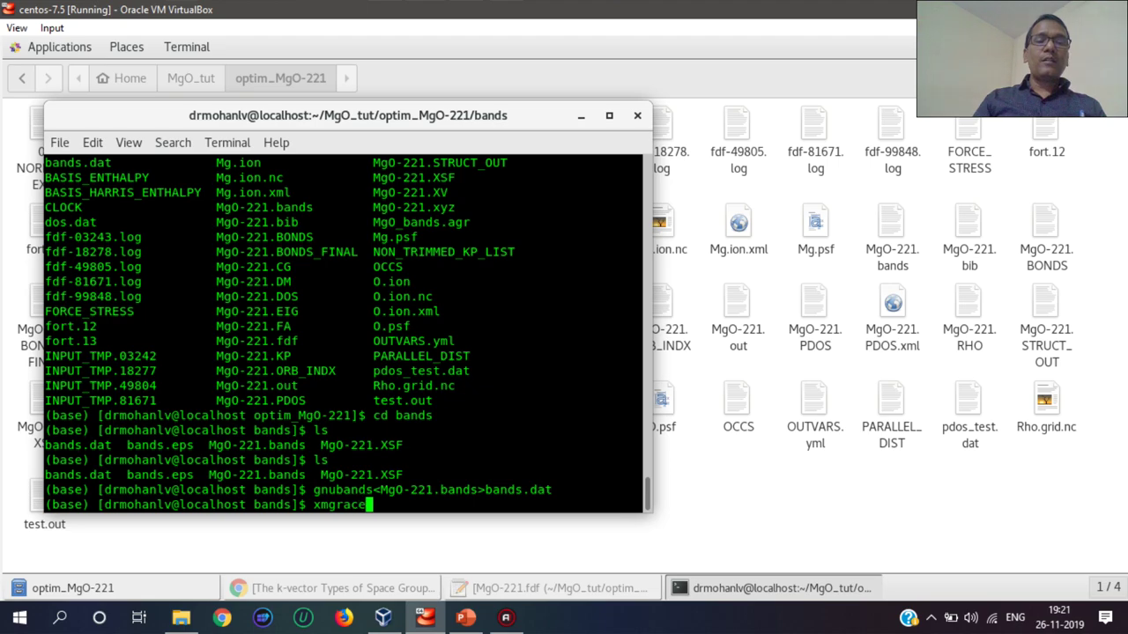
{"action": "type", "text": "band"}
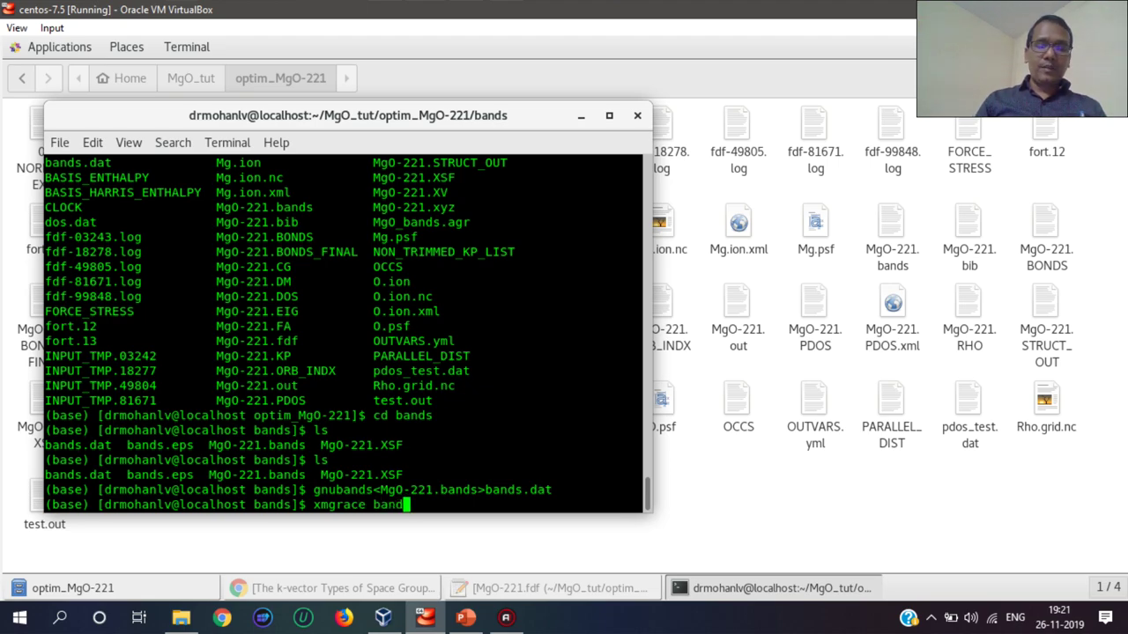
{"action": "type", "text": "s.dat"}
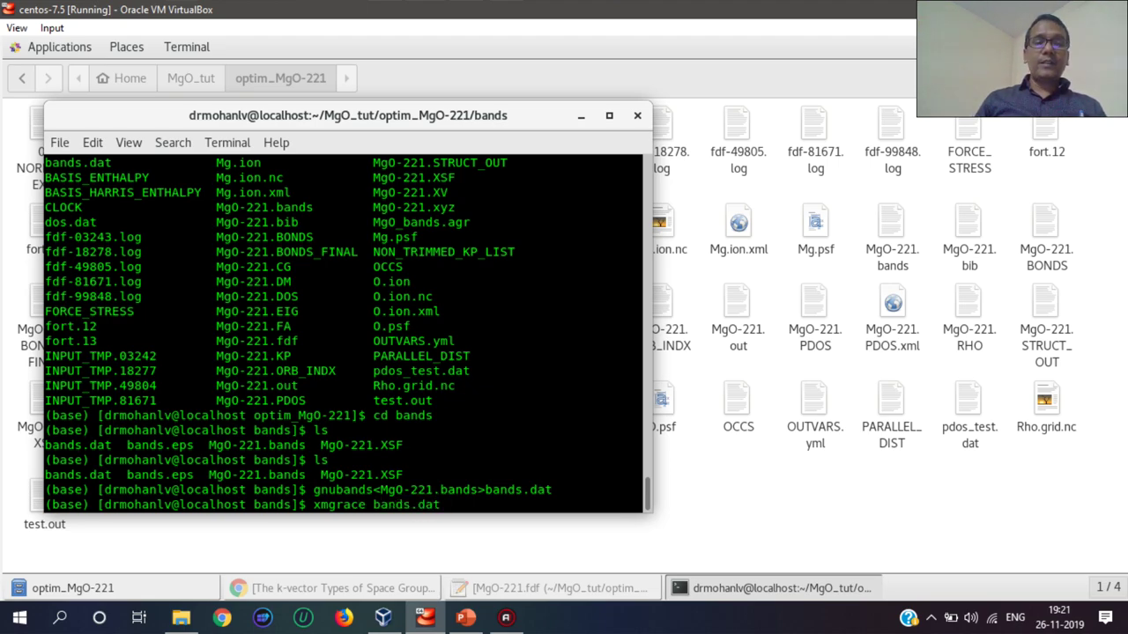
- Launch Grace on bands.dat and maximize its window, leaving the Y axis settings unchanged
{"action": "key", "text": "Return"}
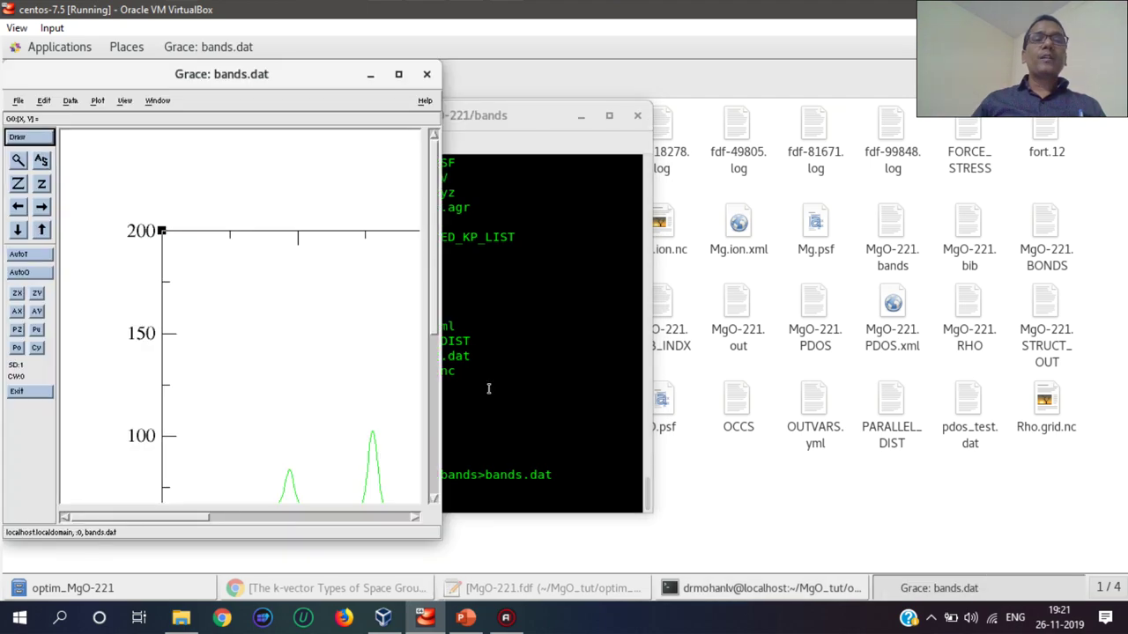
{"action": "left_click", "coordinate": [398, 75]}
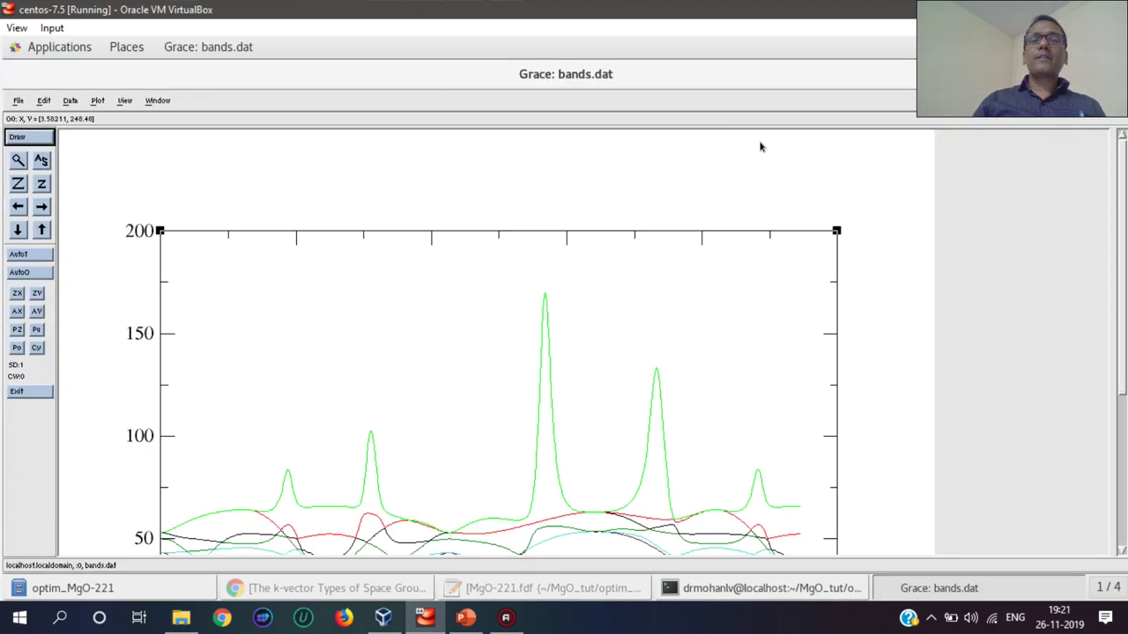
{"action": "left_click_drag", "start_coordinate": [1119, 219], "coordinate": [1119, 255]}
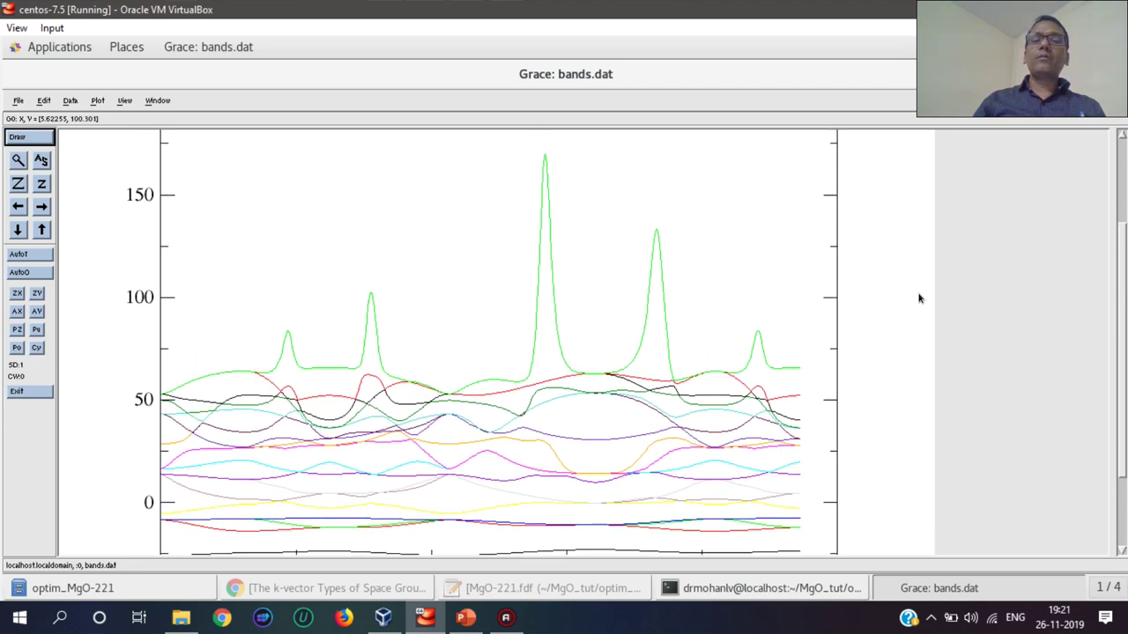
{"action": "double_click", "coordinate": [159, 326]}
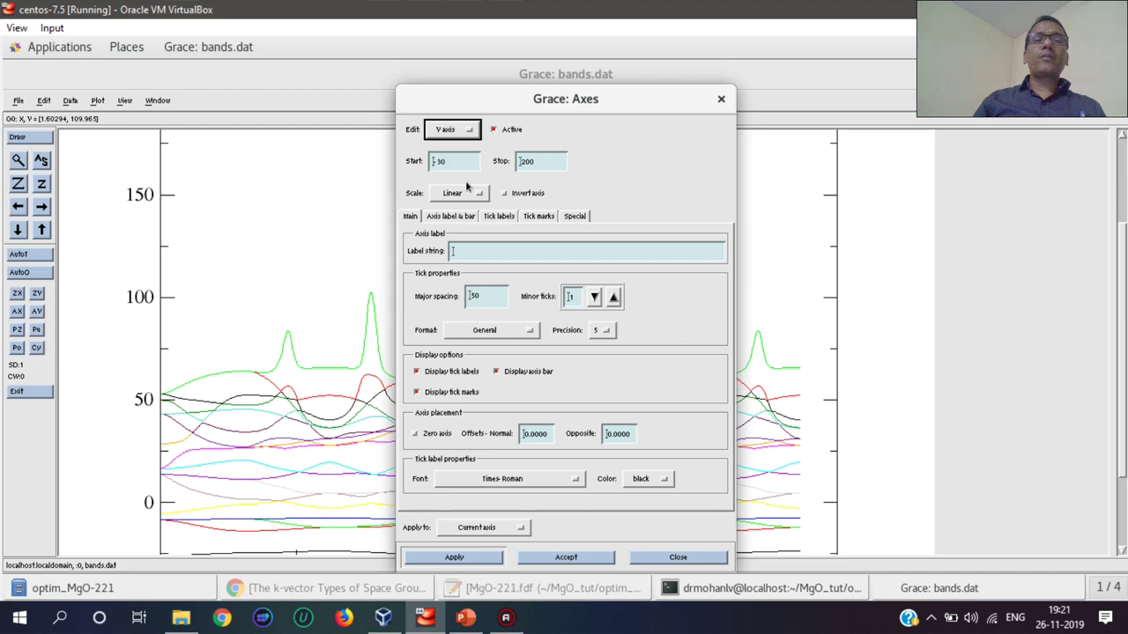
{"action": "left_click", "coordinate": [721, 98]}
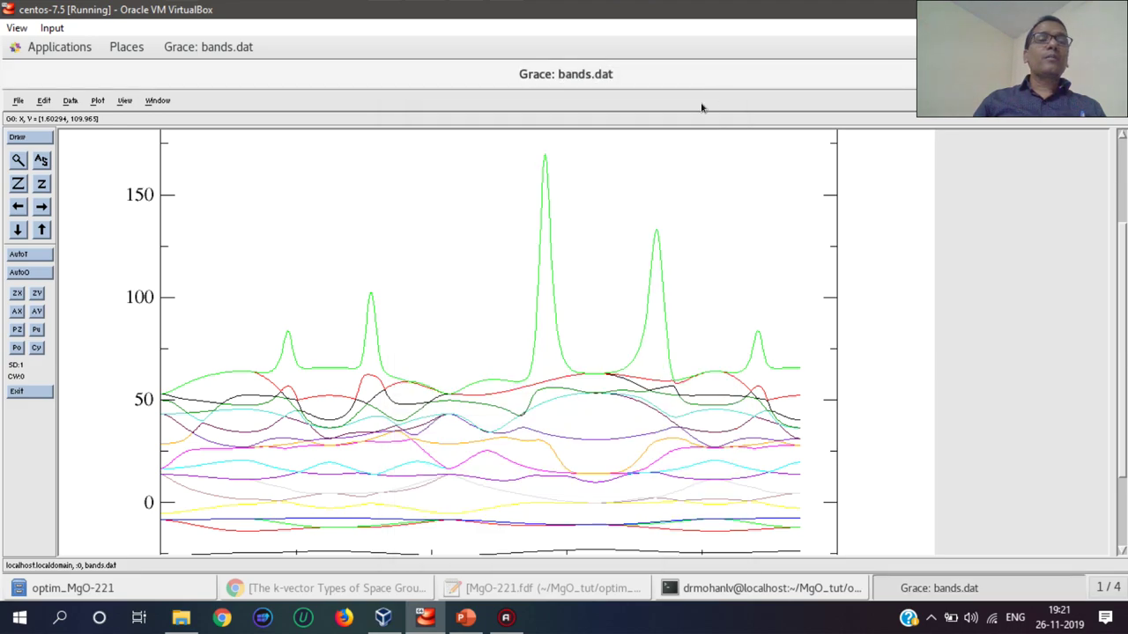
- Open Evaluate Expression with all band sets as source and destination, and begin the formula y=y+
{"action": "left_click", "coordinate": [72, 102]}
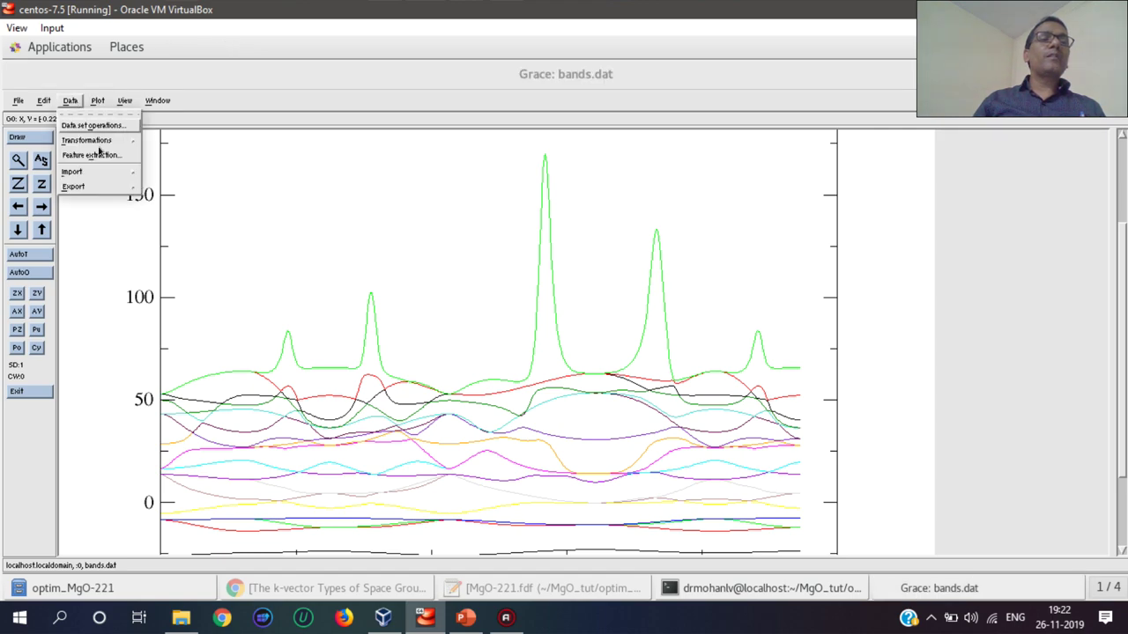
{"action": "mouse_move", "coordinate": [113, 145]}
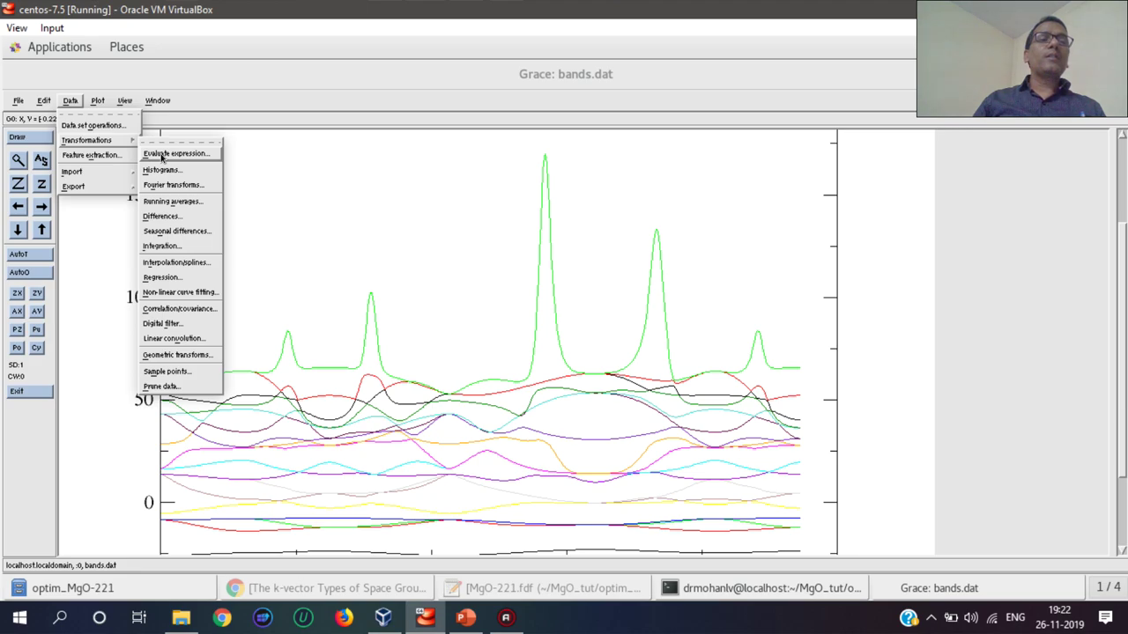
{"action": "left_click", "coordinate": [162, 154]}
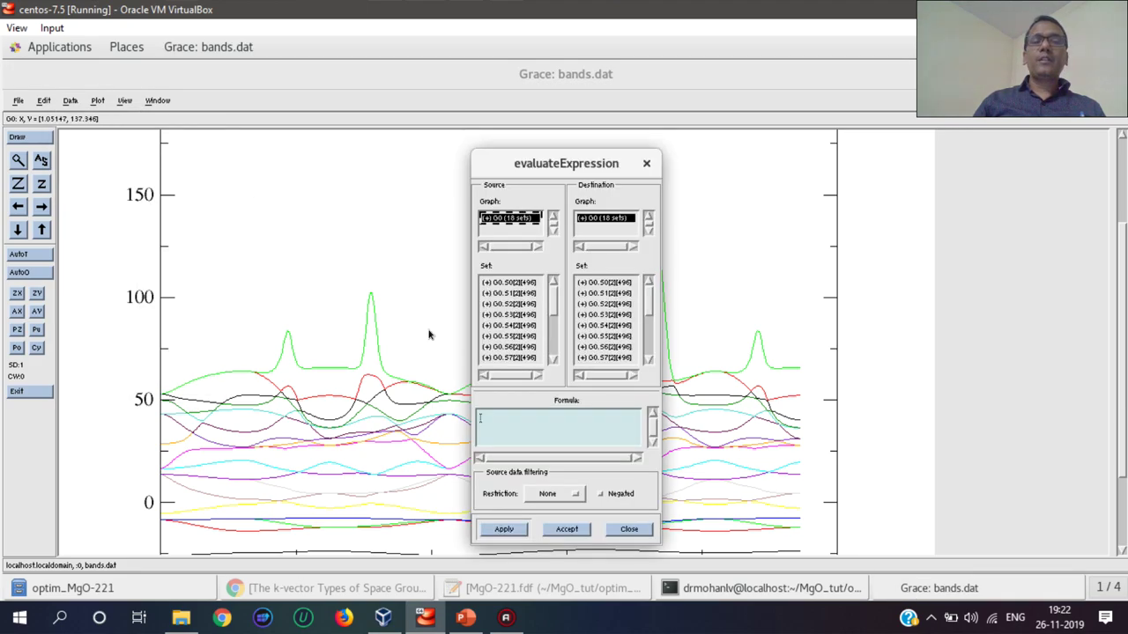
{"action": "left_click", "coordinate": [508, 315]}
{"action": "key", "text": "ctrl+a"}
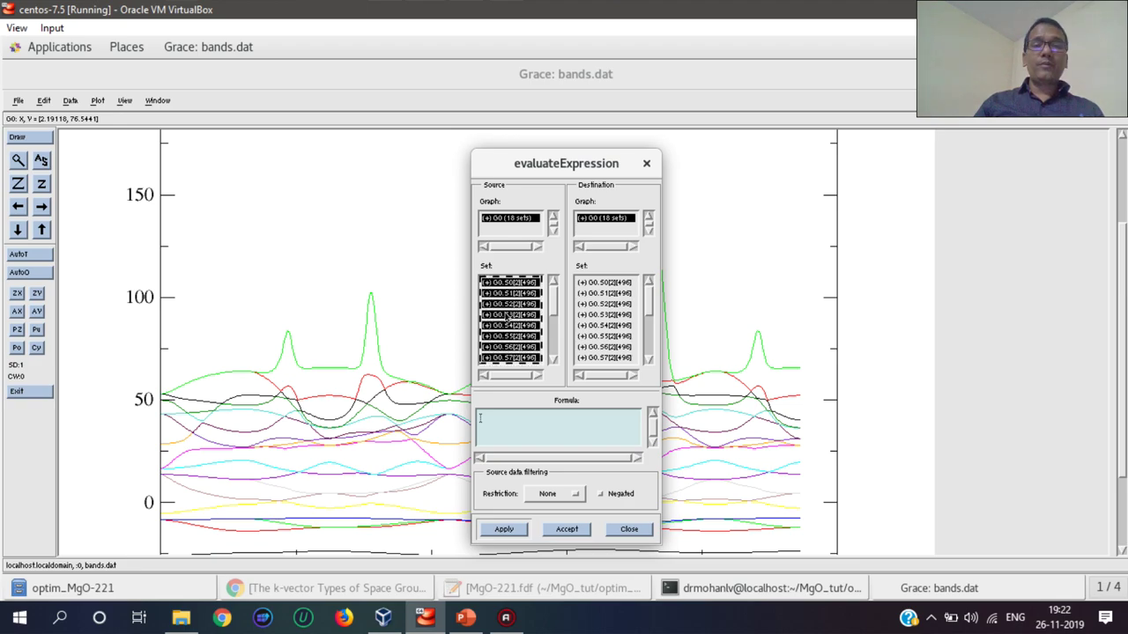
{"action": "left_click", "coordinate": [586, 314]}
{"action": "key", "text": "ctrl+a"}
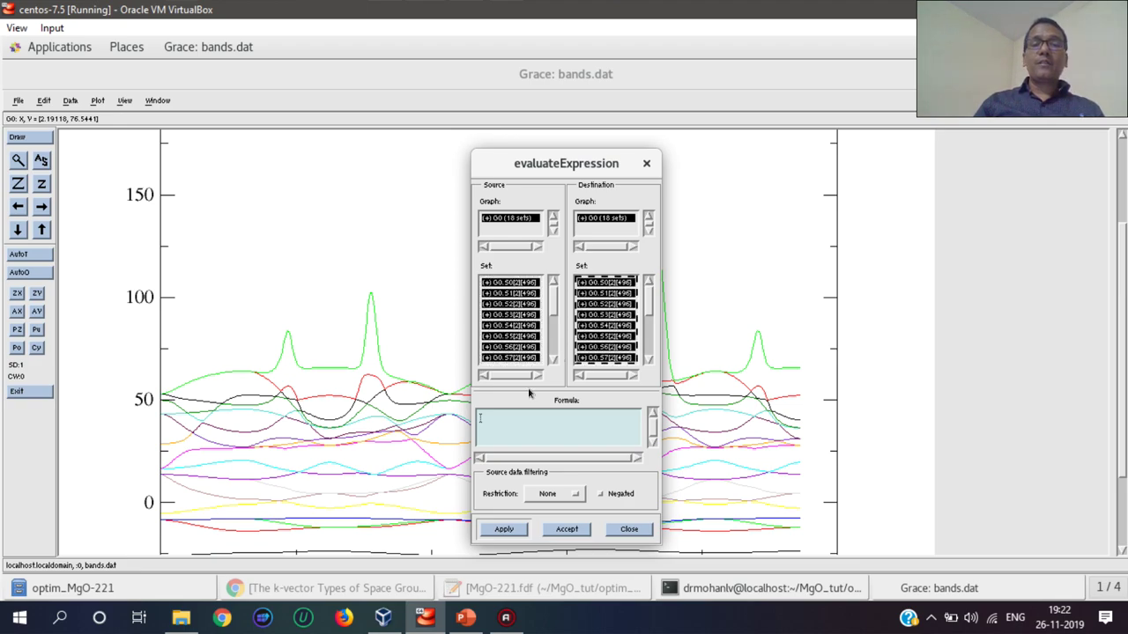
{"action": "left_click", "coordinate": [512, 432]}
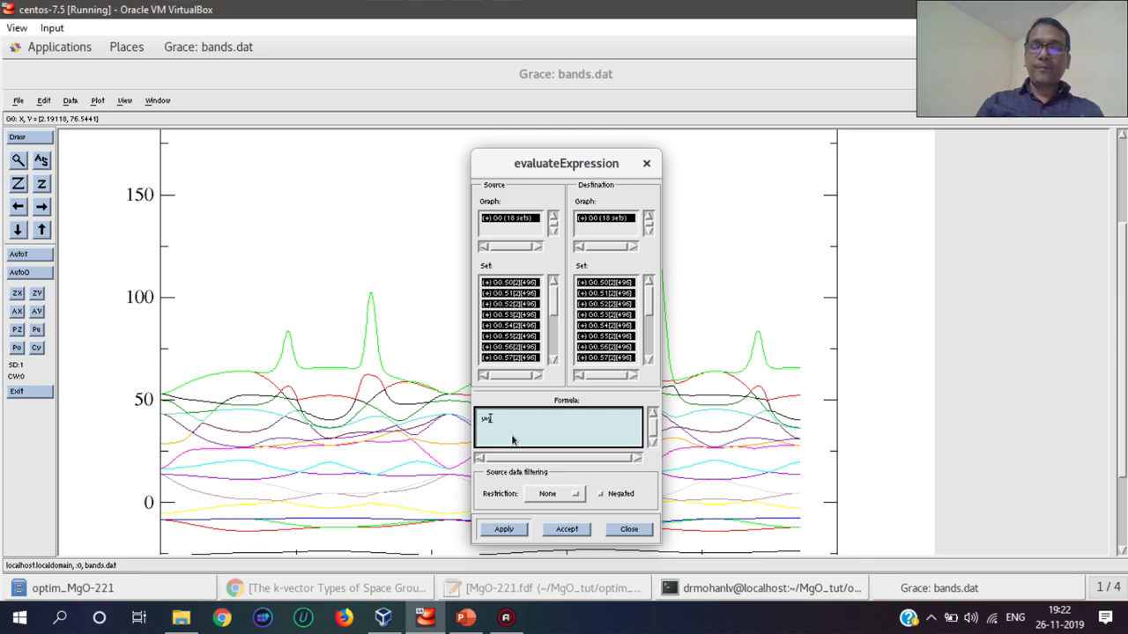
{"action": "type", "text": "y=y+"}
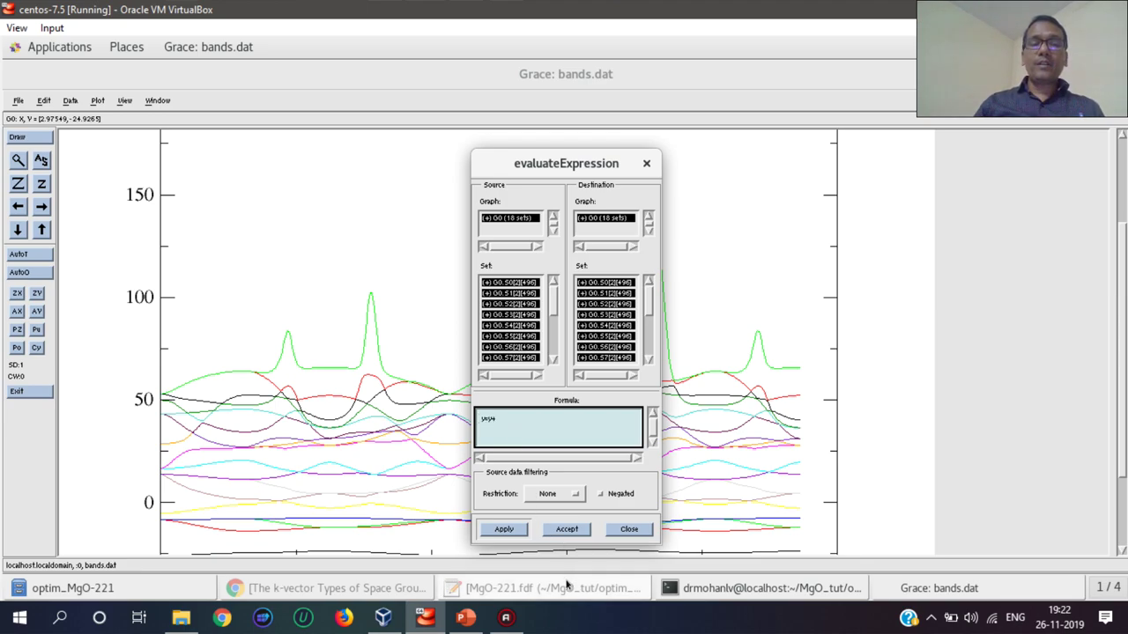
- Open MgO-221.bands in gedit and select the Fermi energy -6.5046751540859677 on line 1
{"action": "left_click", "coordinate": [132, 588]}
{"action": "double_click", "coordinate": [128, 137]}
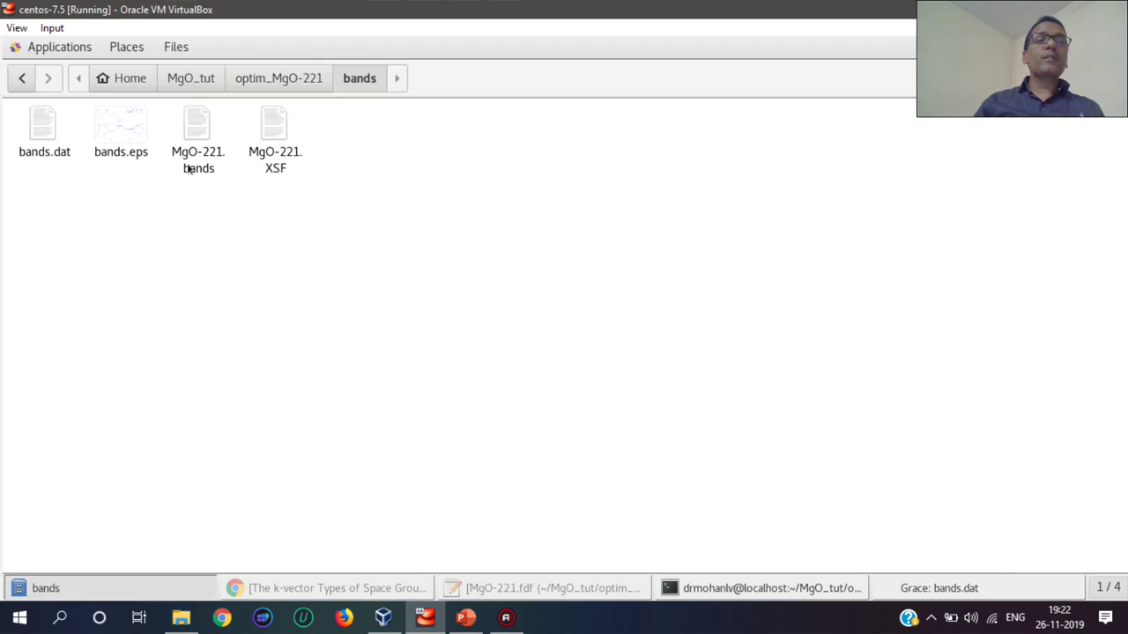
{"action": "double_click", "coordinate": [196, 130]}
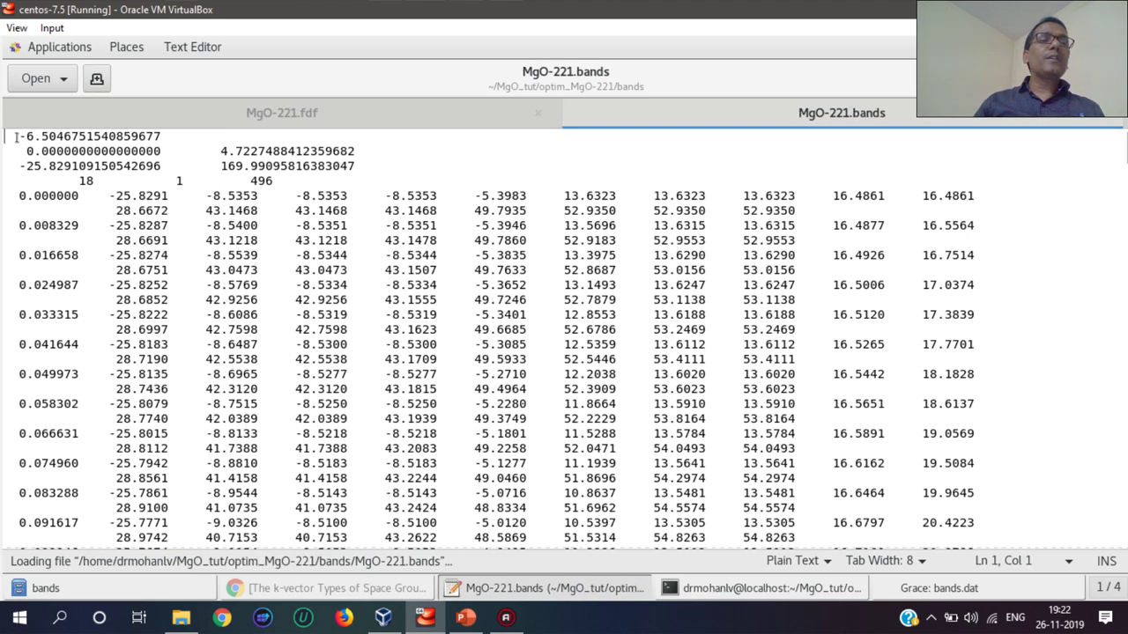
{"action": "left_click_drag", "start_coordinate": [19, 137], "coordinate": [166, 137]}
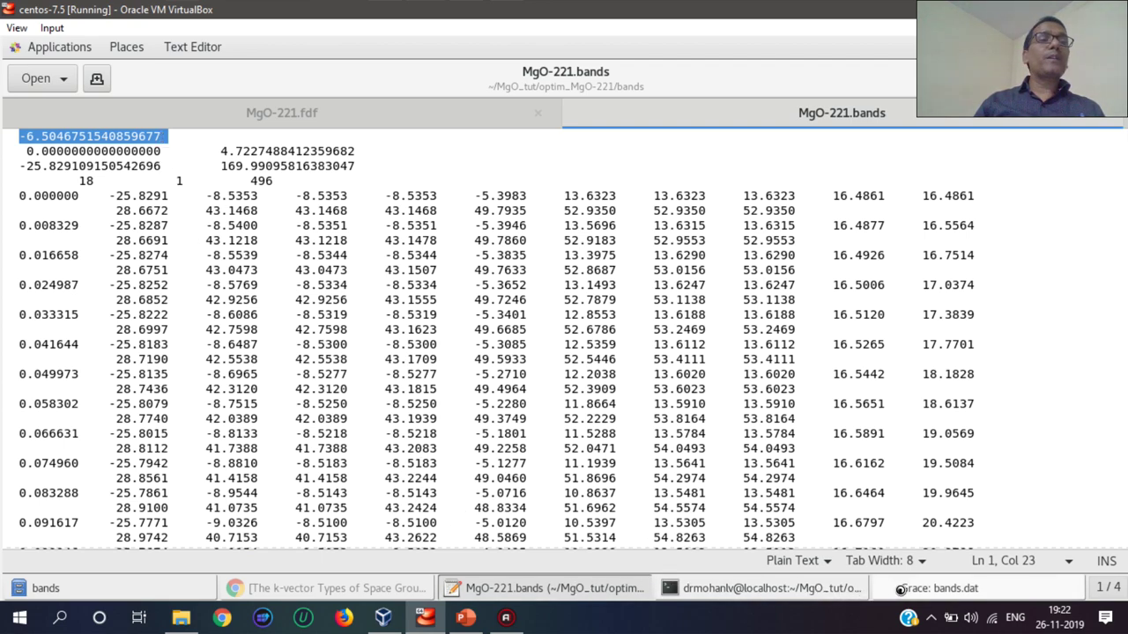
{"action": "left_click", "coordinate": [900, 588]}
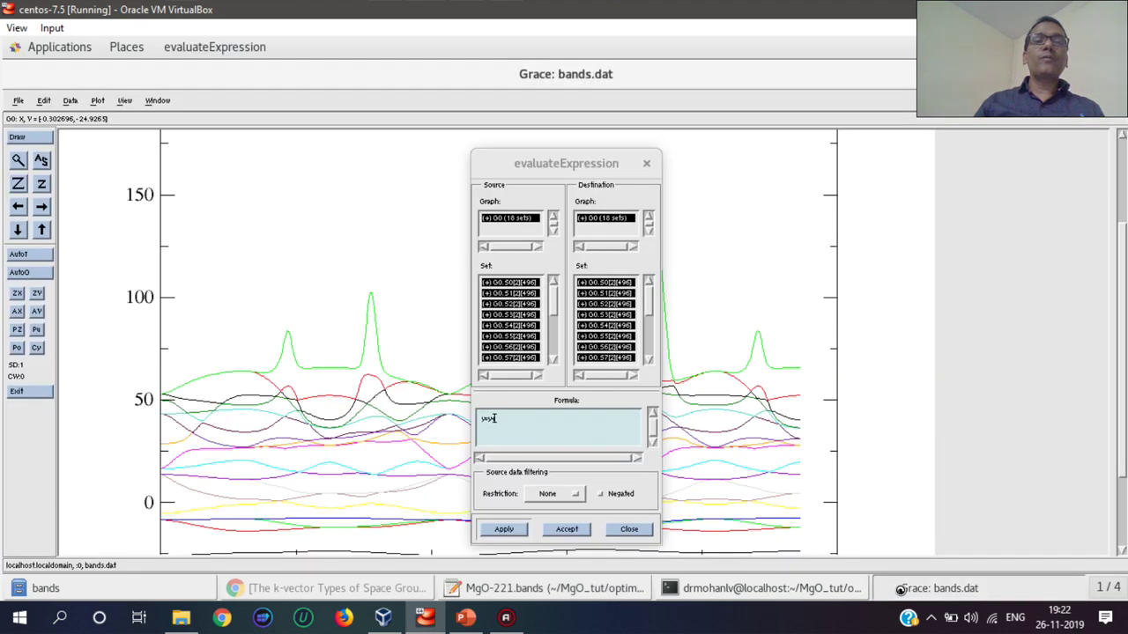
- Apply the formula y=y+6.504 to all band sets and close the expression dialog
{"action": "left_click", "coordinate": [545, 420]}
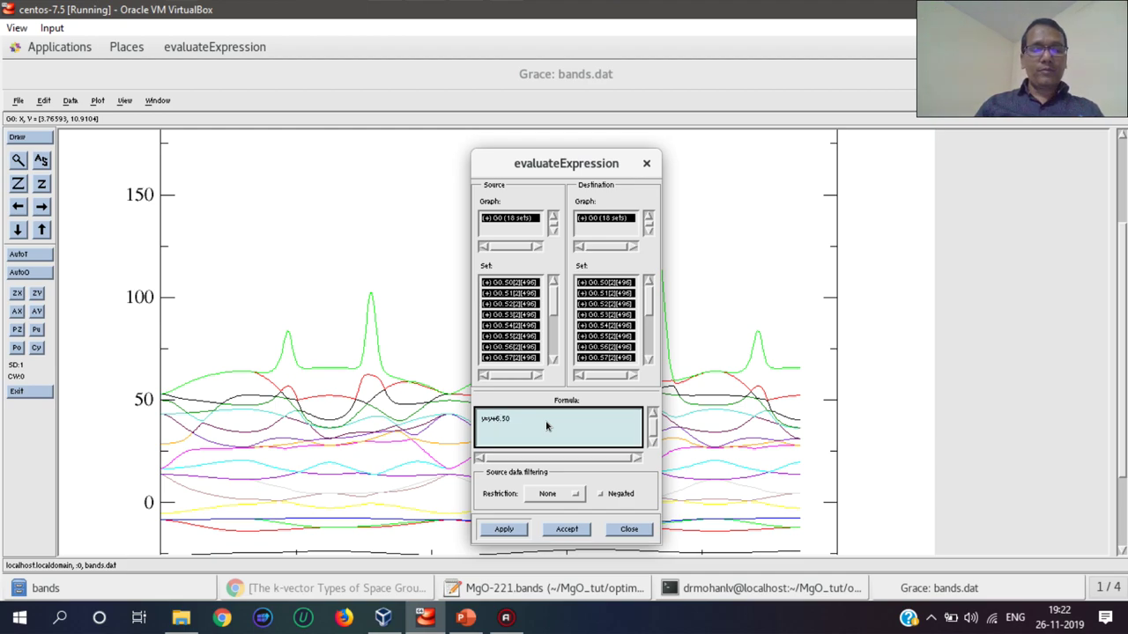
{"action": "left_click", "coordinate": [505, 531]}
{"action": "left_click", "coordinate": [628, 530]}
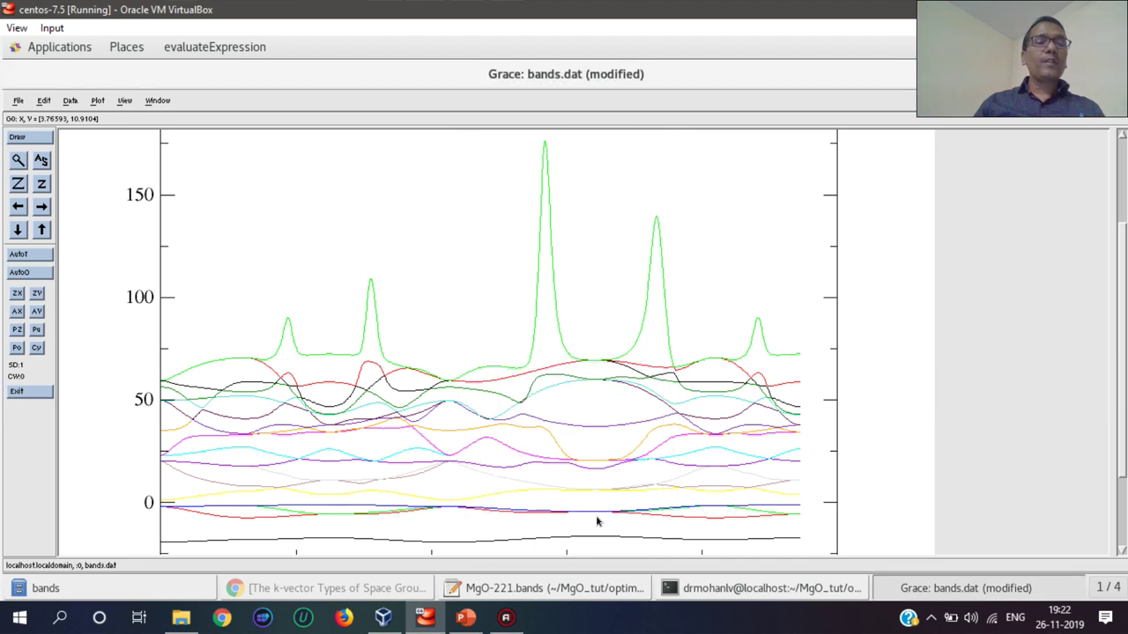
- Set the energy axis from -5 to 5 with major spacing 2 and 2 minor ticks
{"action": "double_click", "coordinate": [162, 330]}
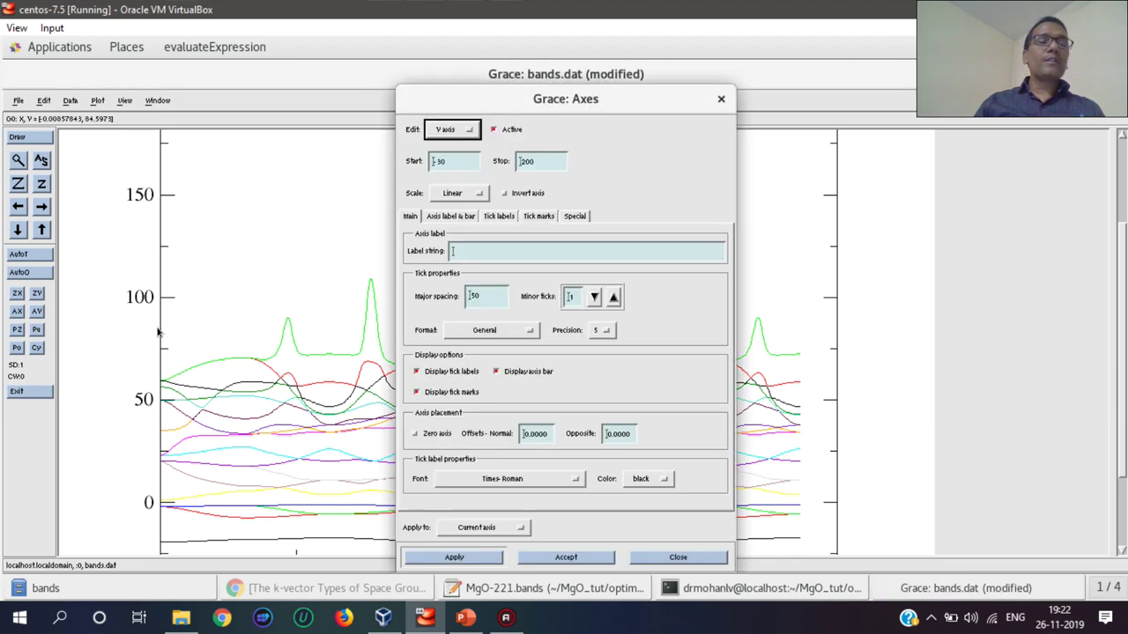
{"action": "left_click", "coordinate": [456, 166]}
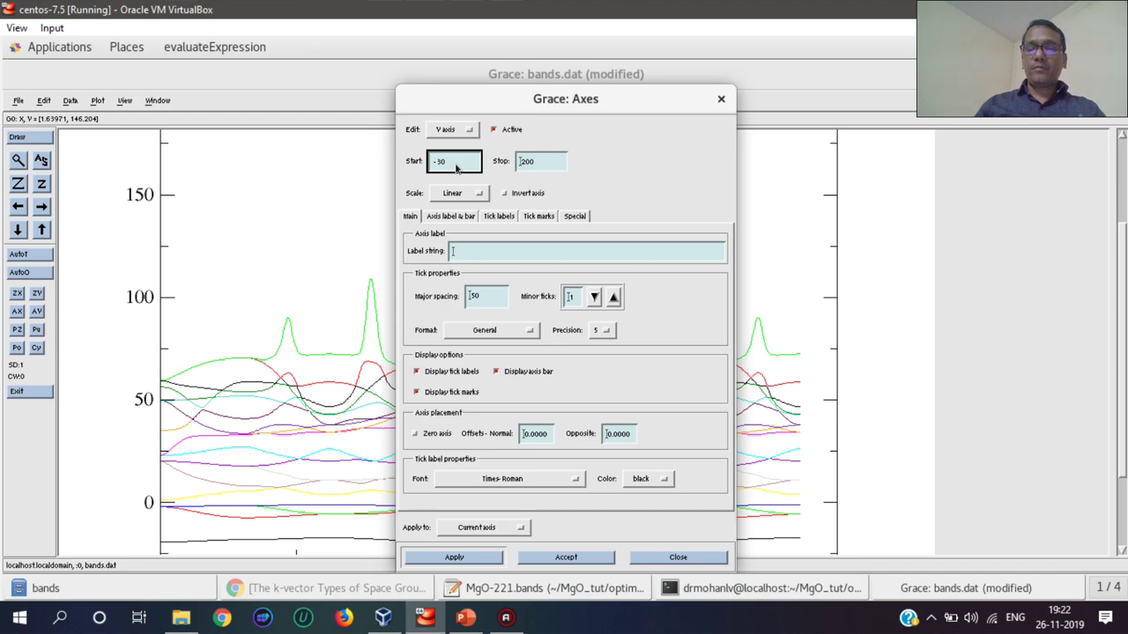
{"action": "type", "text": "-5"}
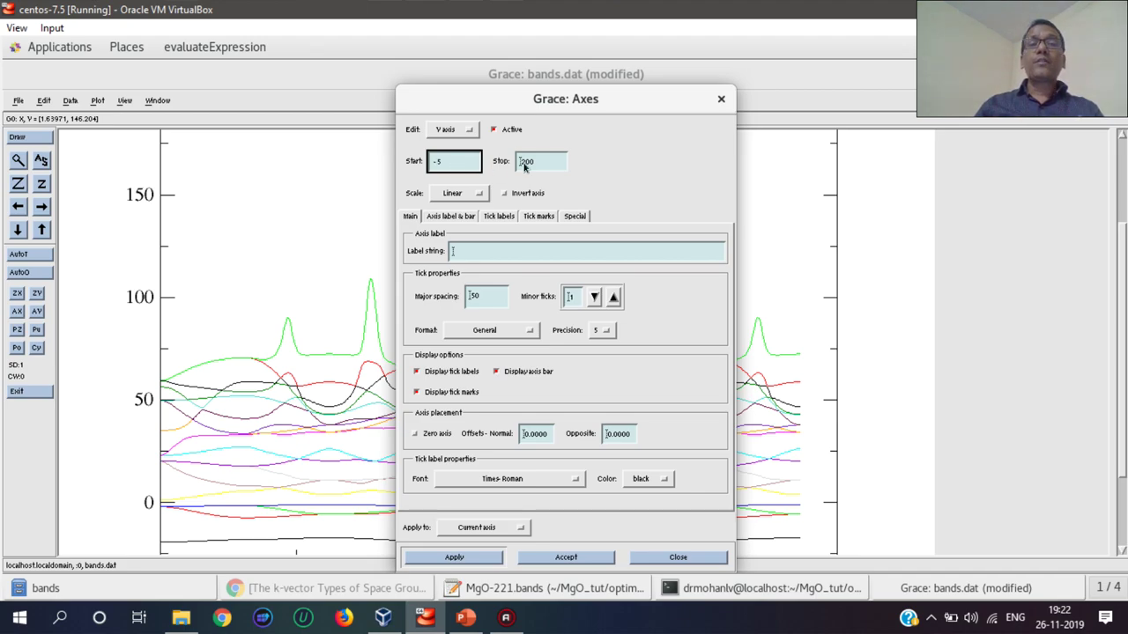
{"action": "left_click", "coordinate": [538, 164]}
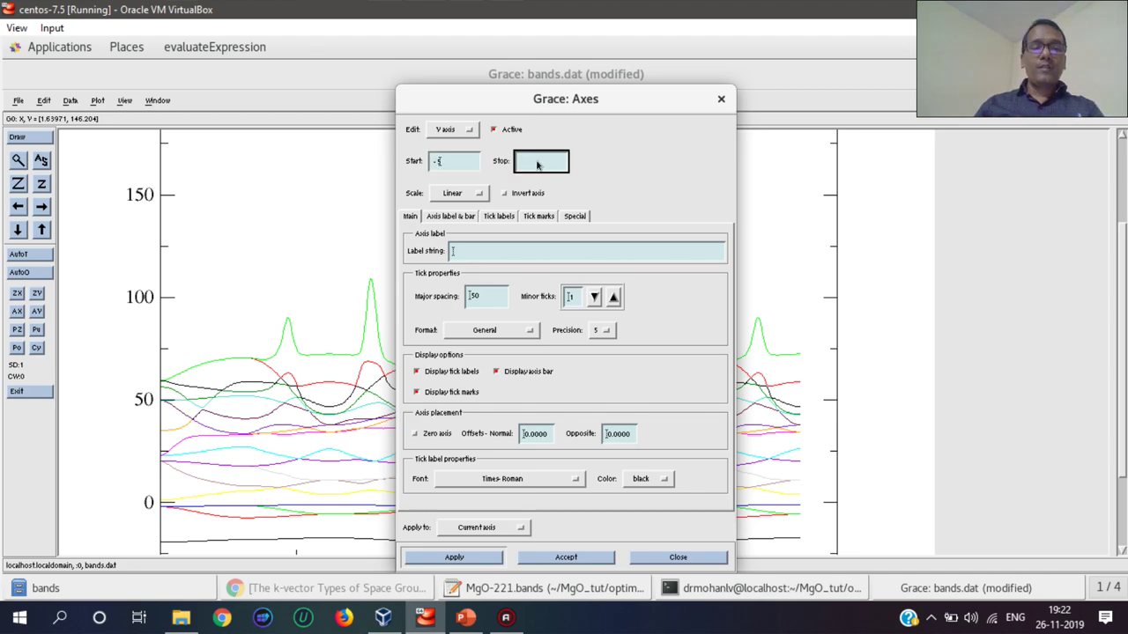
{"action": "type", "text": "5"}
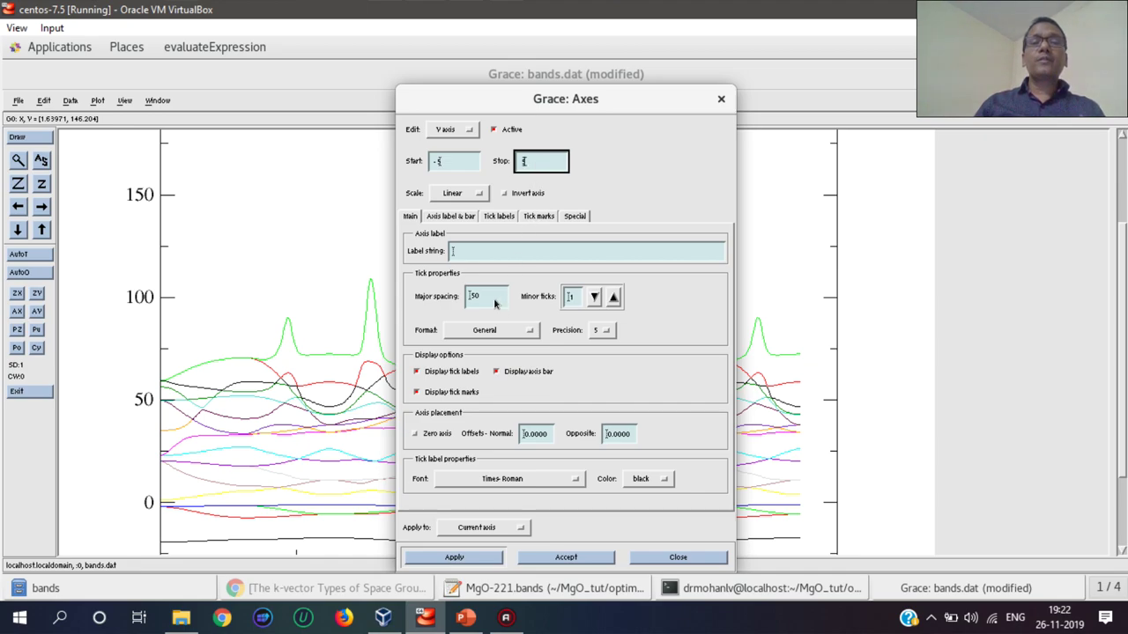
{"action": "left_click", "coordinate": [491, 299]}
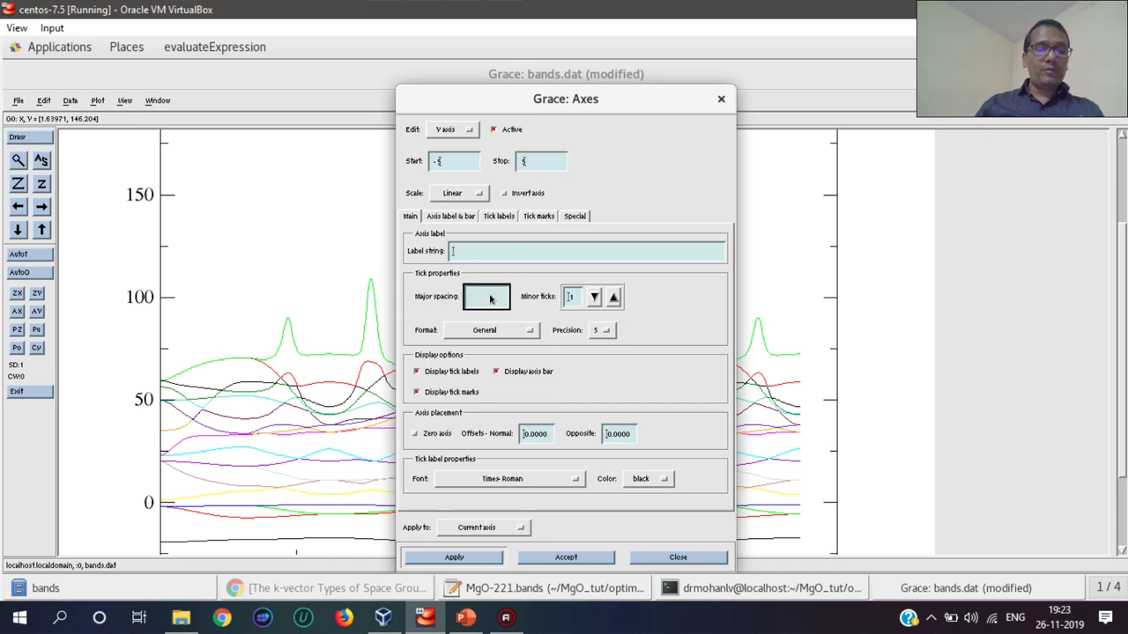
{"action": "left_click", "coordinate": [614, 297]}
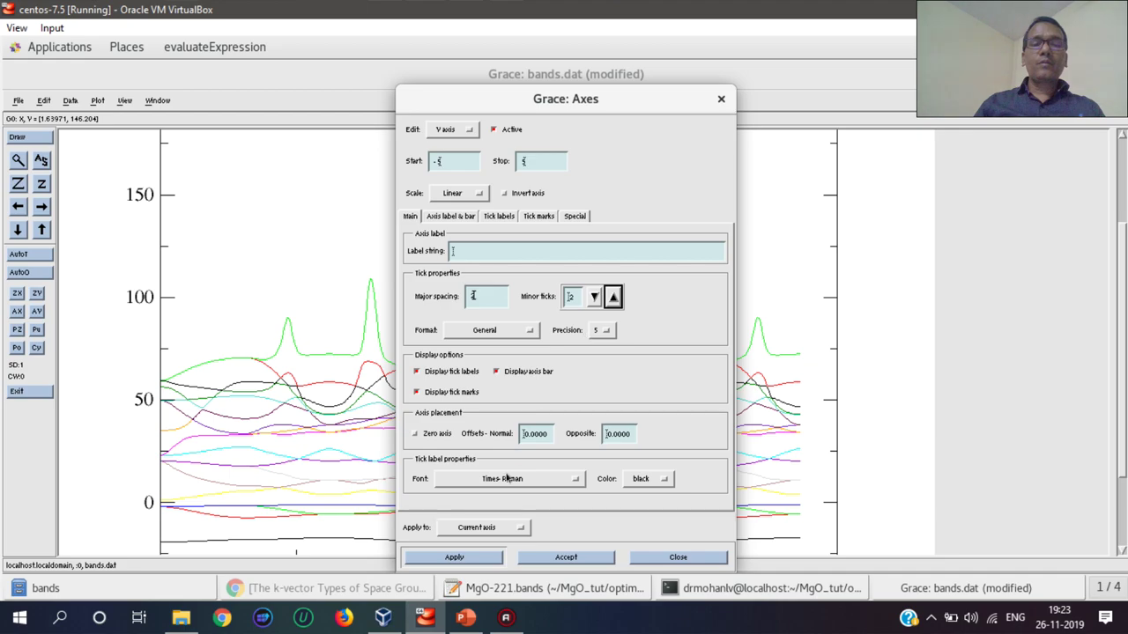
{"action": "left_click", "coordinate": [478, 561]}
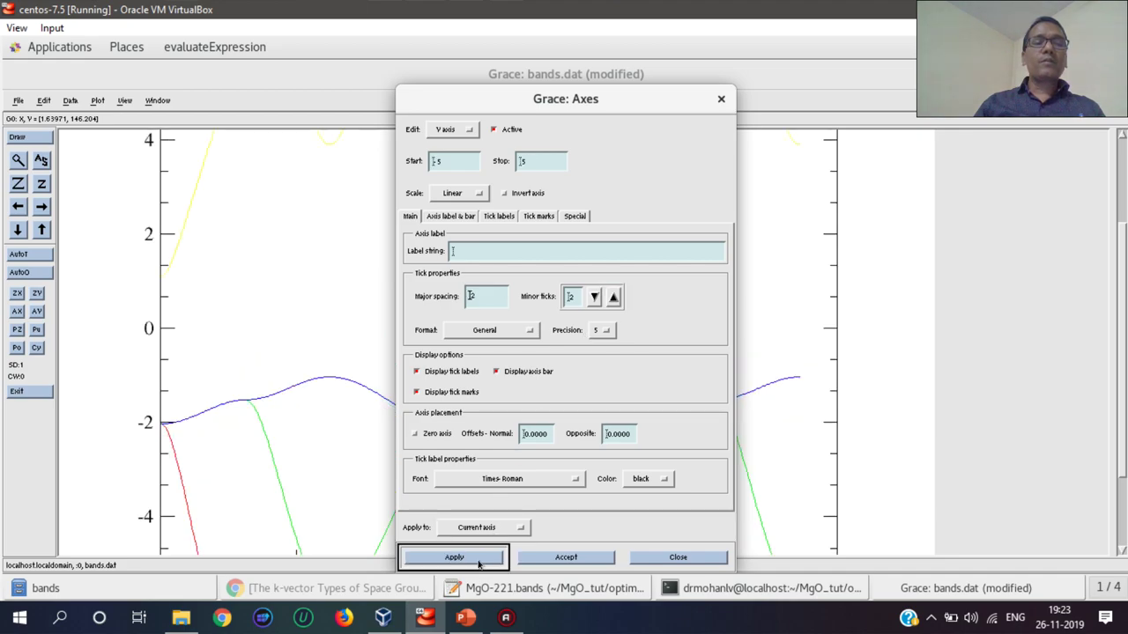
{"action": "left_click", "coordinate": [653, 559]}
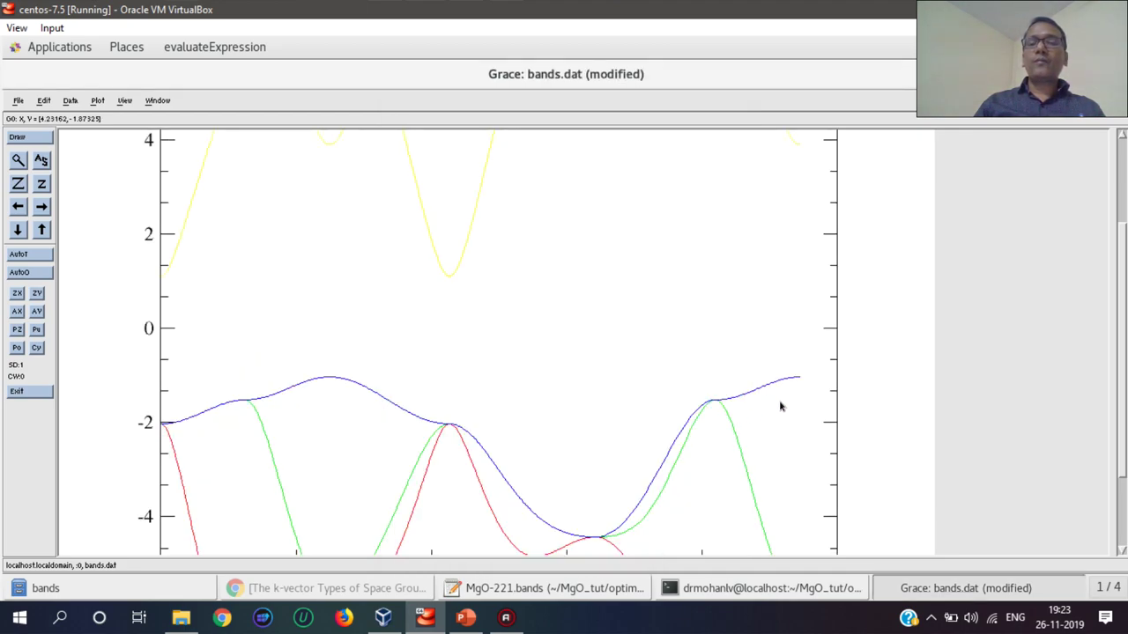
- Open the k-path X axis settings and select its end value field
{"action": "left_click_drag", "start_coordinate": [1118, 355], "coordinate": [1120, 403]}
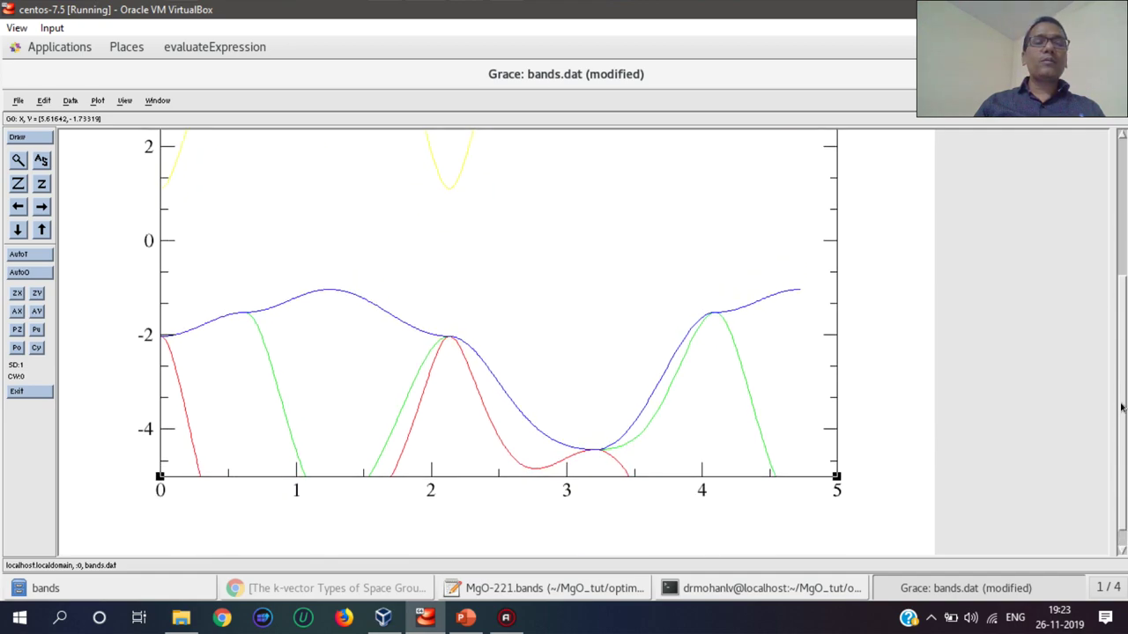
{"action": "double_click", "coordinate": [466, 480]}
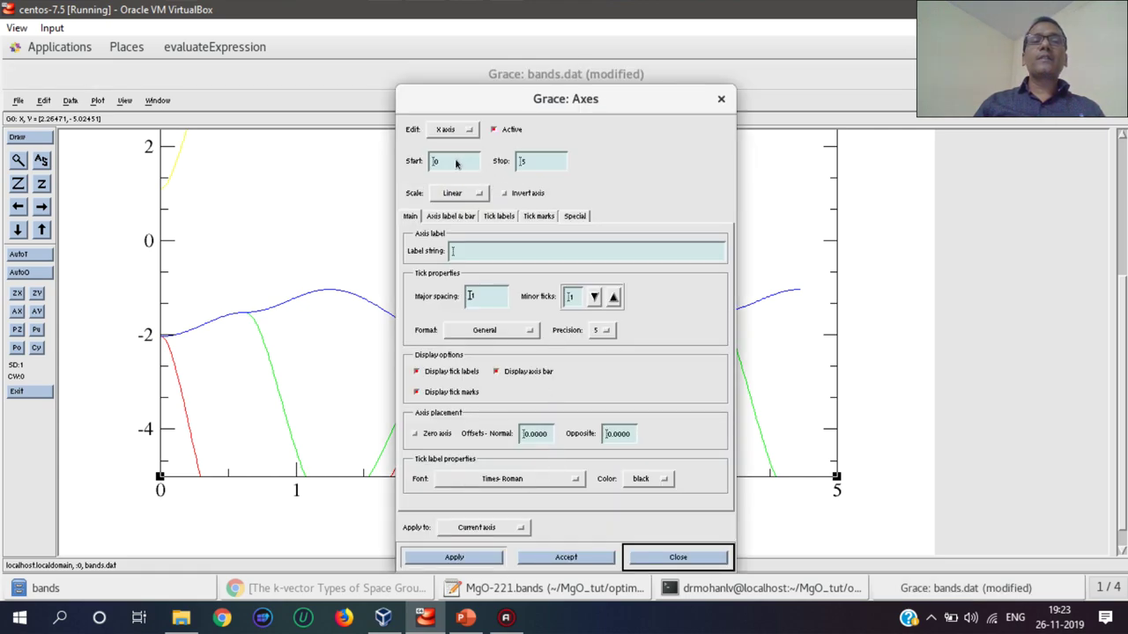
{"action": "left_click", "coordinate": [553, 167]}
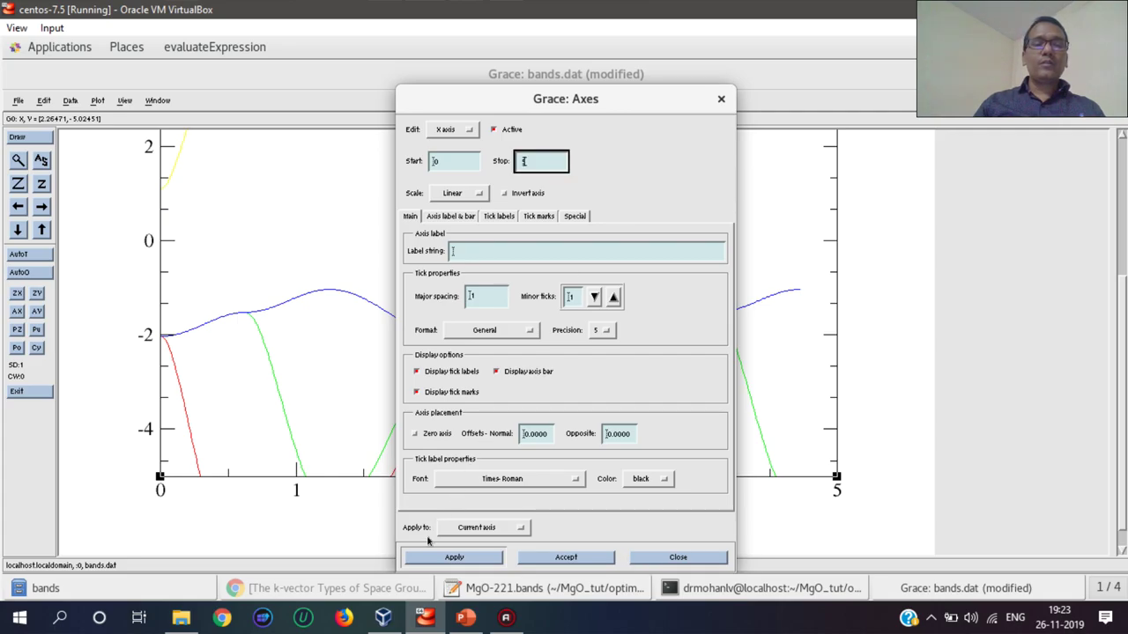
- Scroll to the end of MgO-221.bands to read the final k-point 4.722749 'M'
{"action": "left_click", "coordinate": [475, 595]}
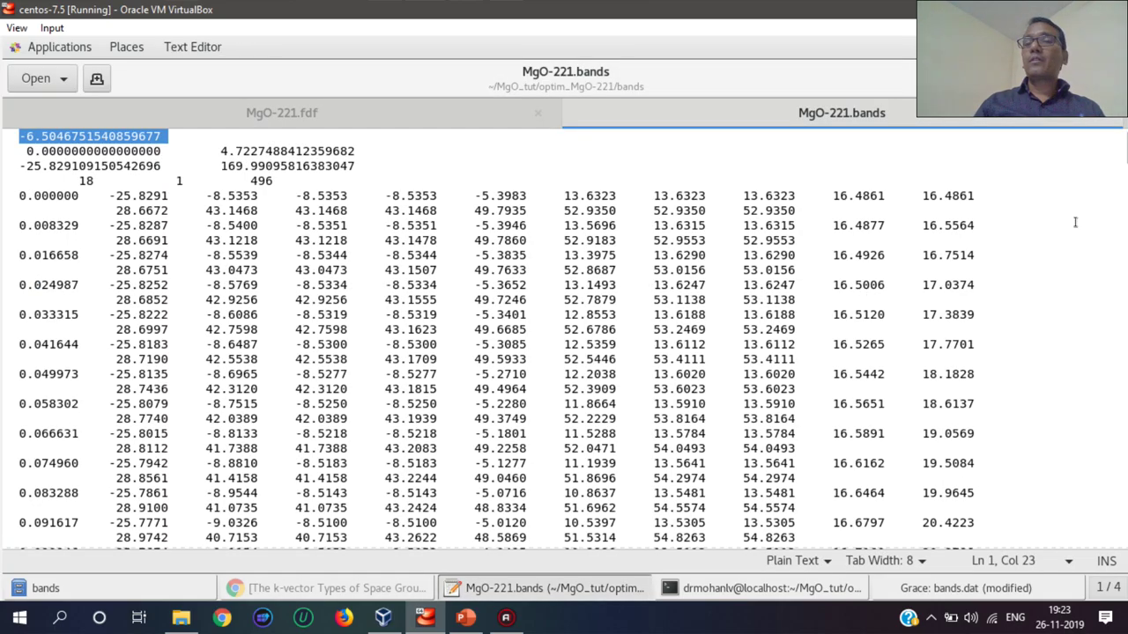
{"action": "left_click_drag", "start_coordinate": [1124, 156], "coordinate": [1124, 546]}
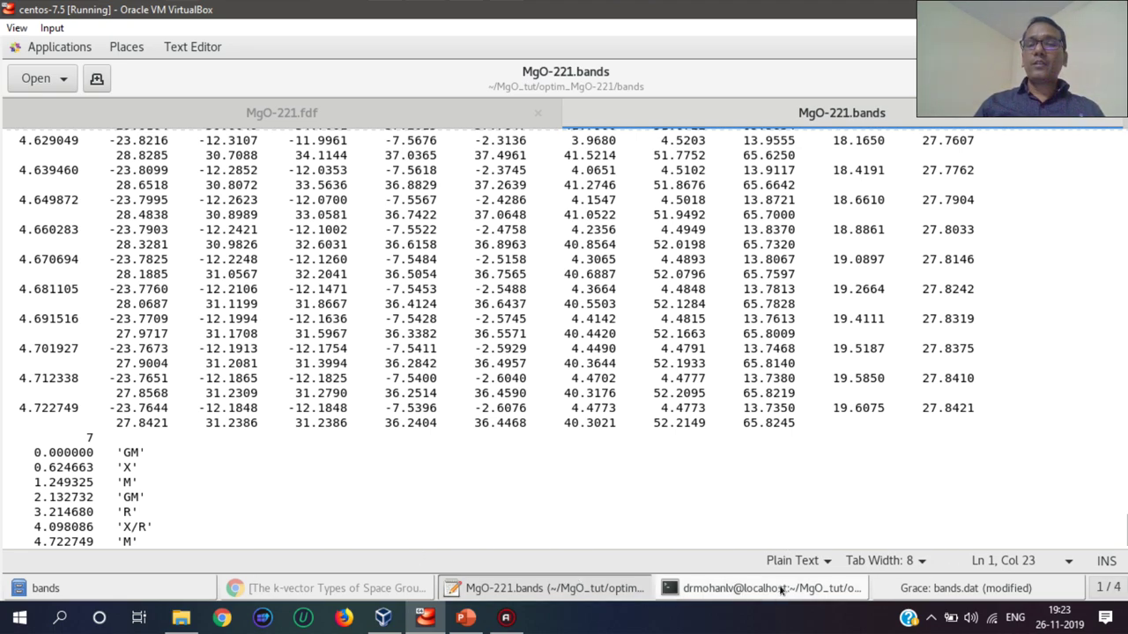
{"action": "left_click", "coordinate": [903, 588]}
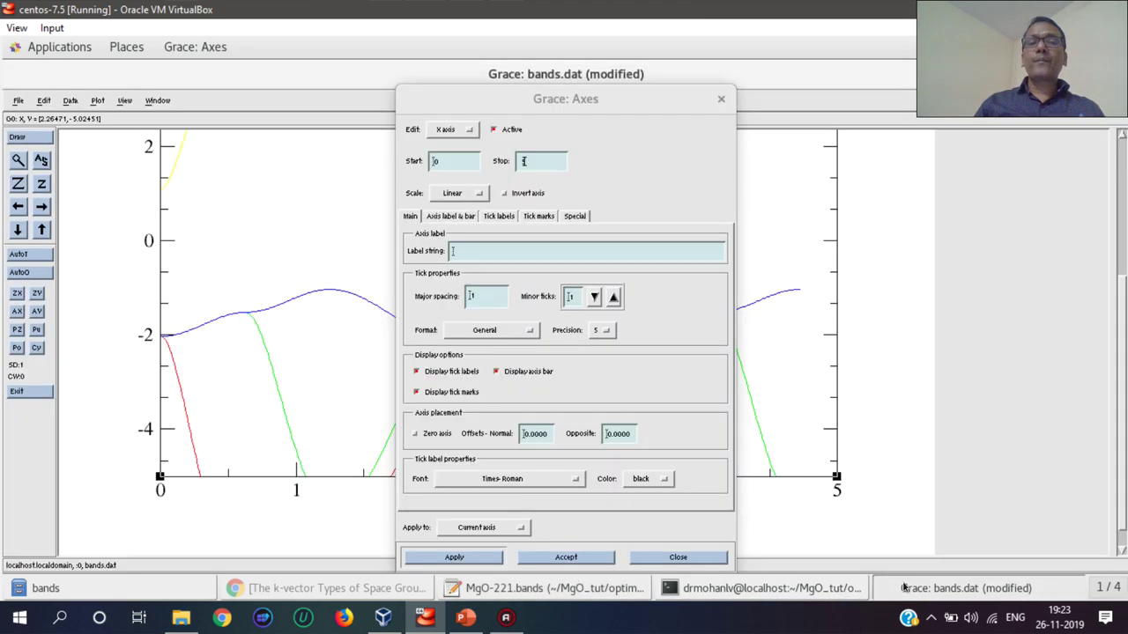
- Set the k-path axis end to 4.723 and apply it
{"action": "left_click", "coordinate": [545, 165]}
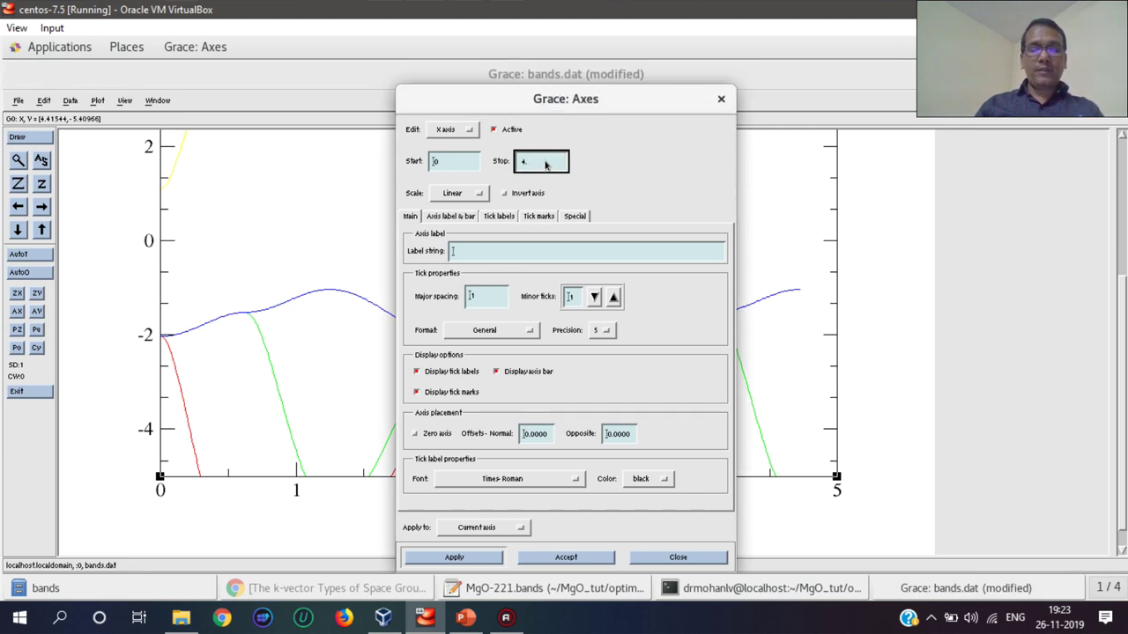
{"action": "type", "text": "4.723"}
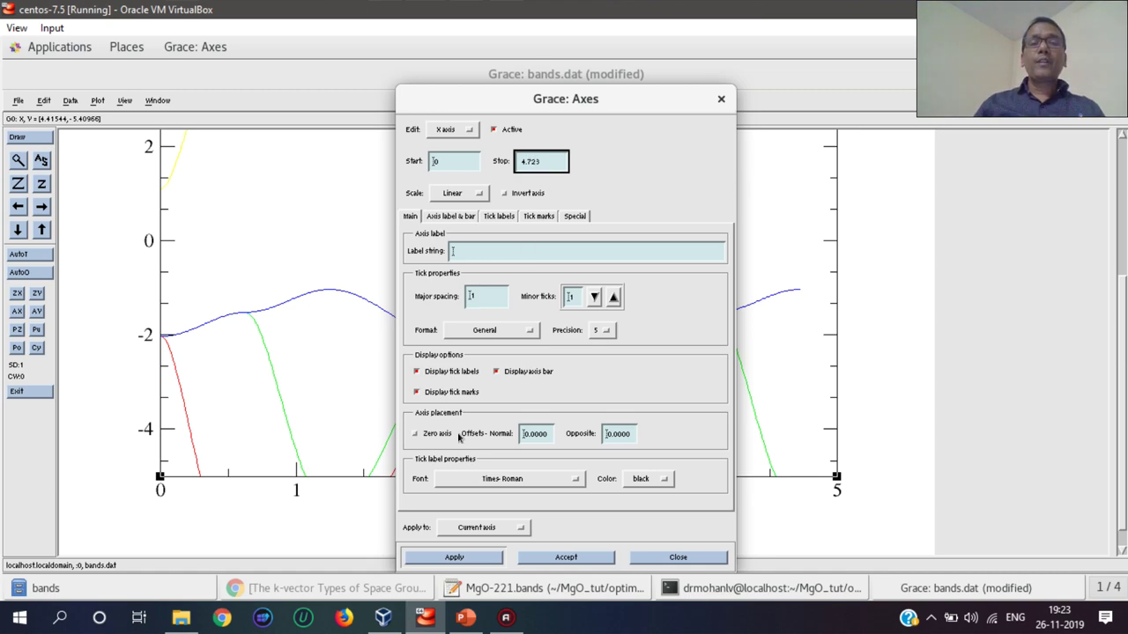
{"action": "left_click", "coordinate": [460, 556]}
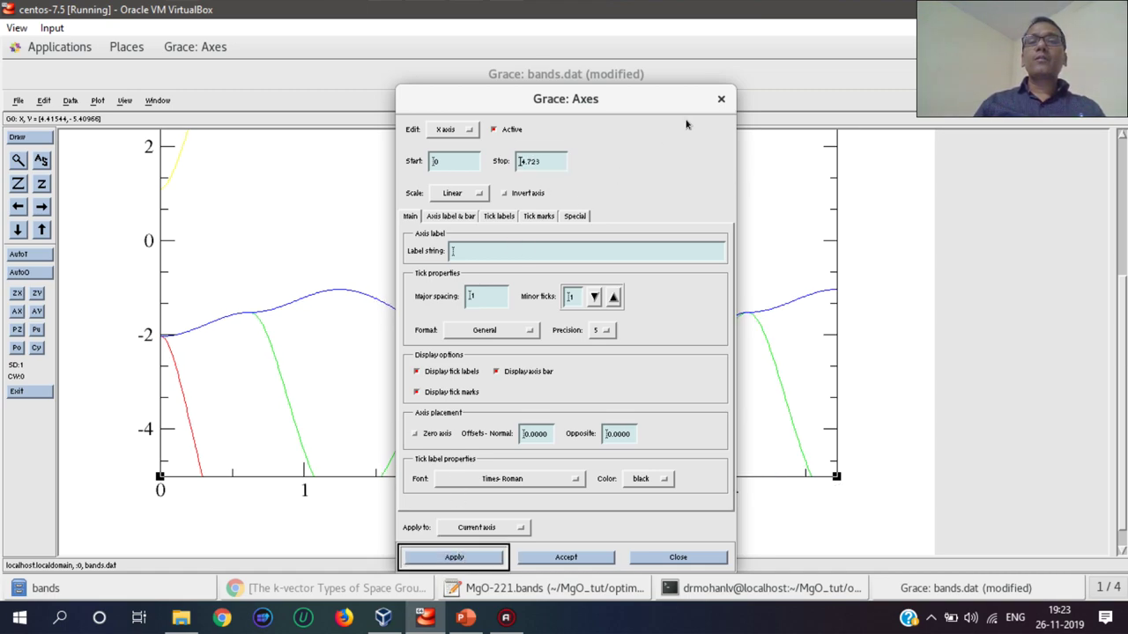
{"action": "left_click", "coordinate": [721, 99]}
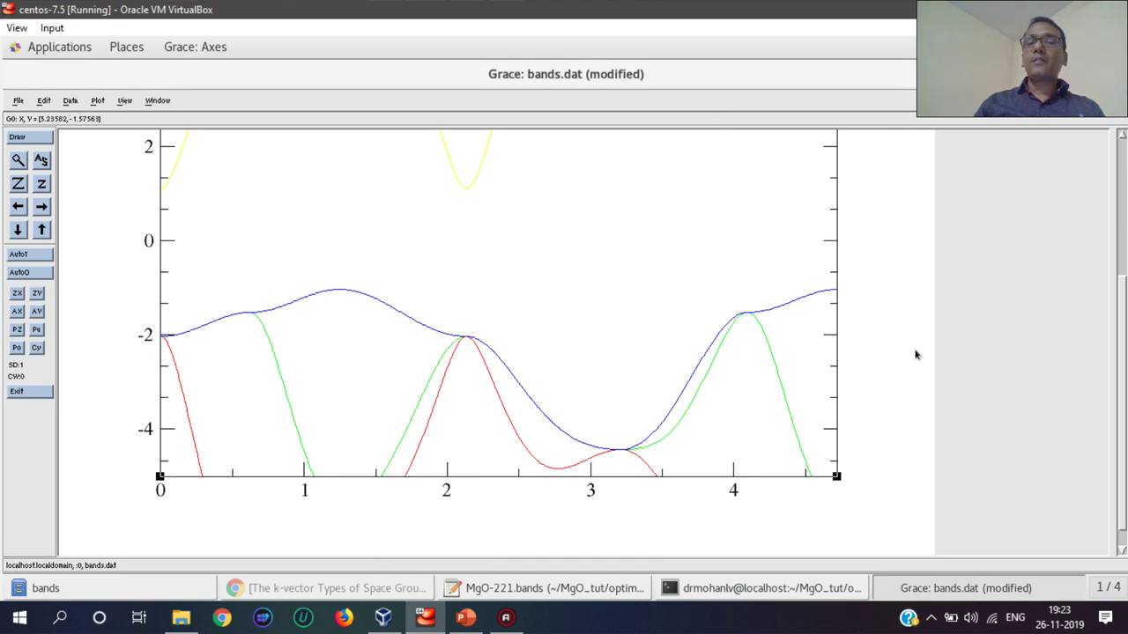
- Give every band set blue lines of width 2 in Set Appearance
{"action": "double_click", "coordinate": [707, 368]}
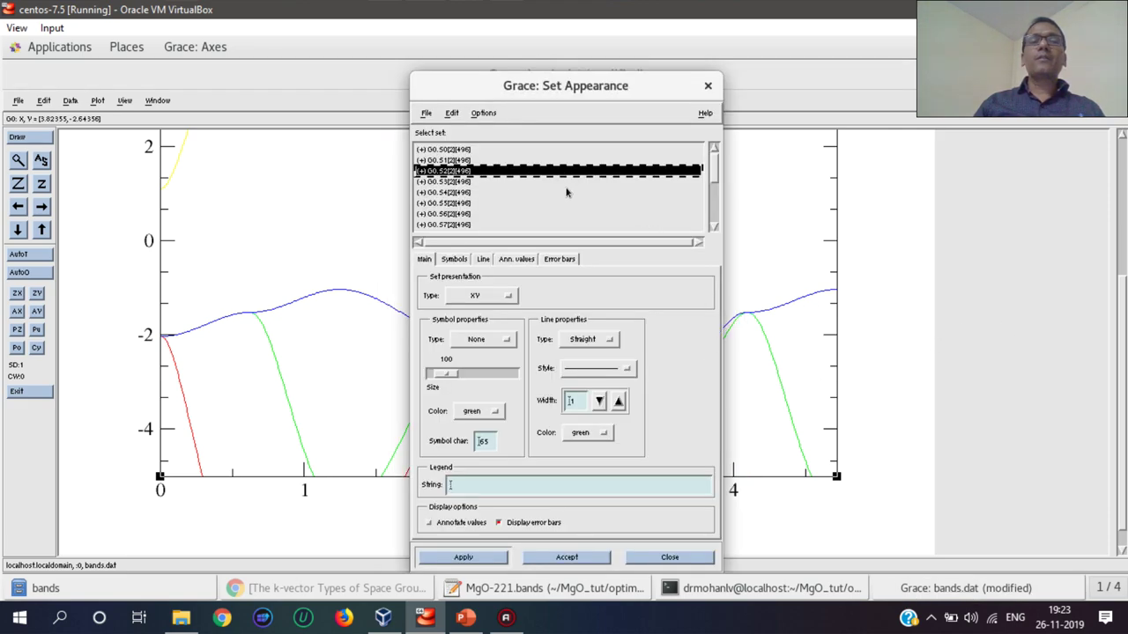
{"action": "key", "text": "ctrl+a"}
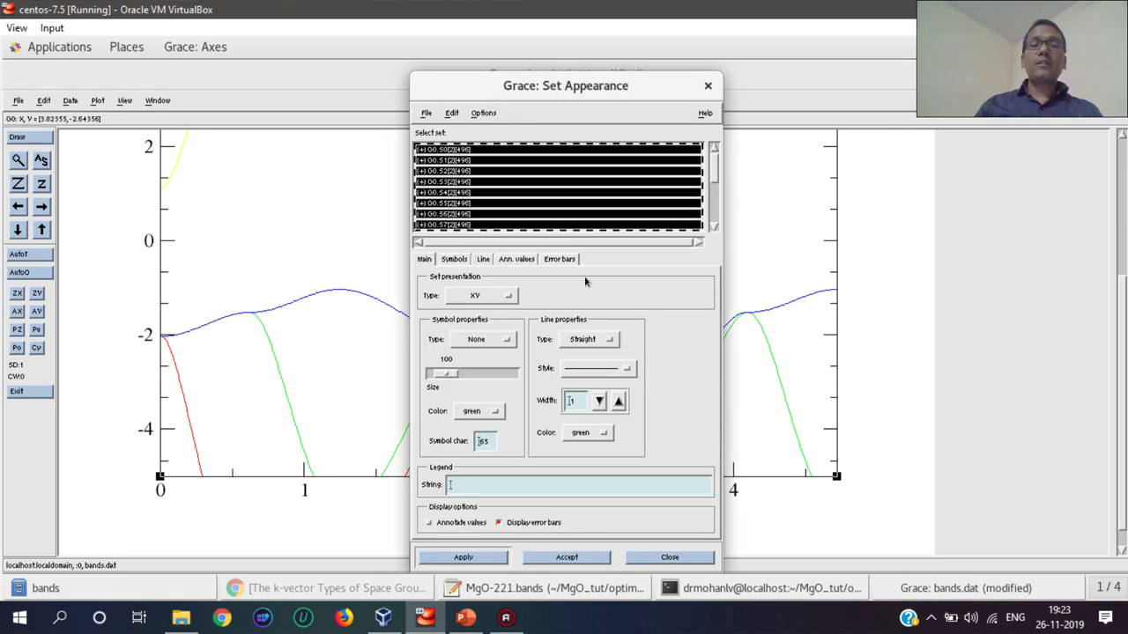
{"action": "left_click", "coordinate": [606, 433]}
{"action": "left_click", "coordinate": [608, 389]}
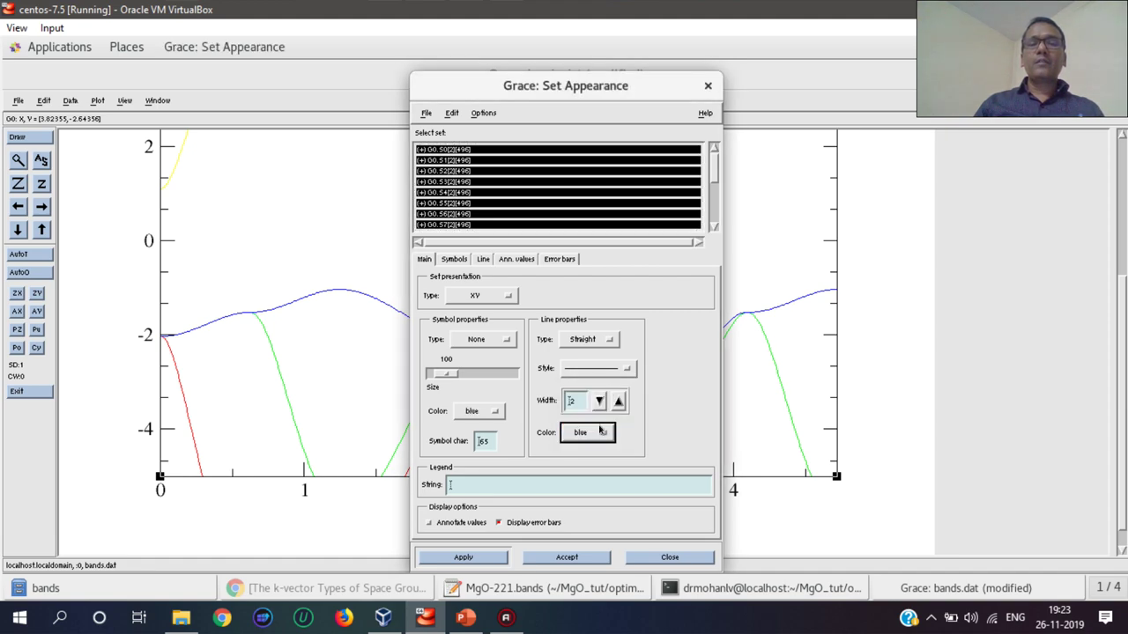
{"action": "left_click", "coordinate": [500, 557]}
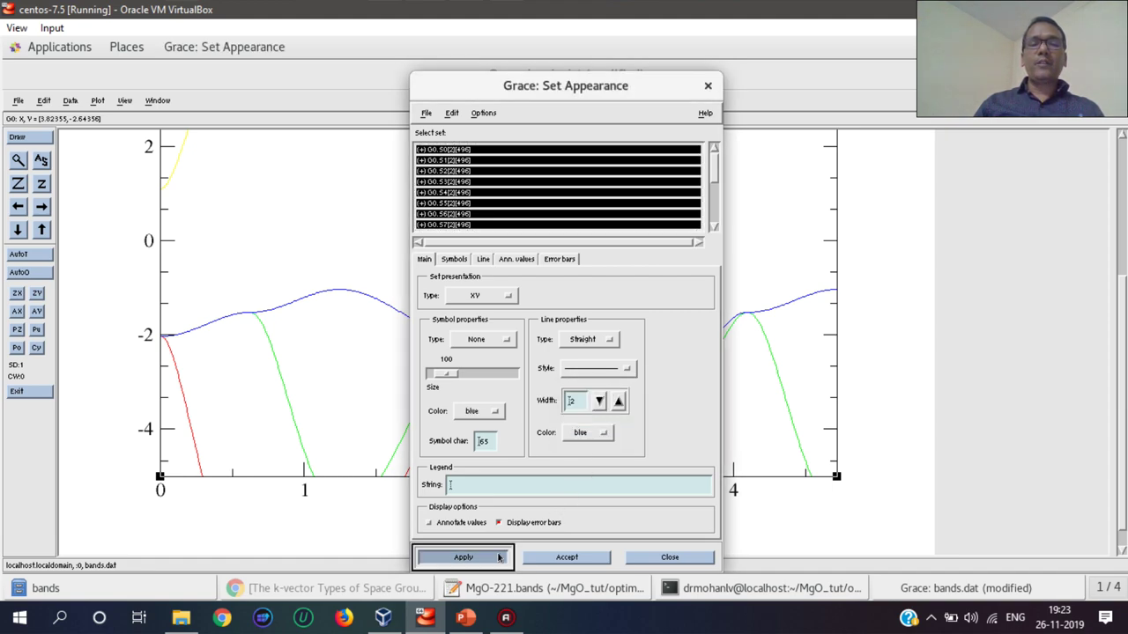
{"action": "left_click", "coordinate": [668, 557]}
{"action": "left_click_drag", "start_coordinate": [1117, 370], "coordinate": [1116, 317]}
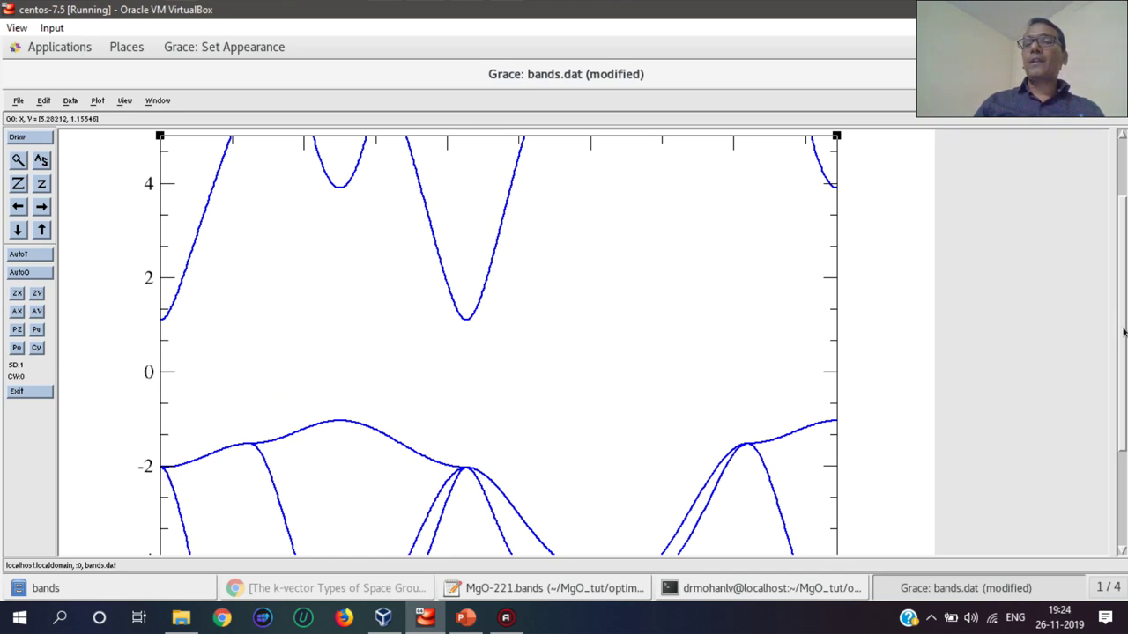
{"action": "left_click_drag", "start_coordinate": [1123, 332], "coordinate": [1125, 413]}
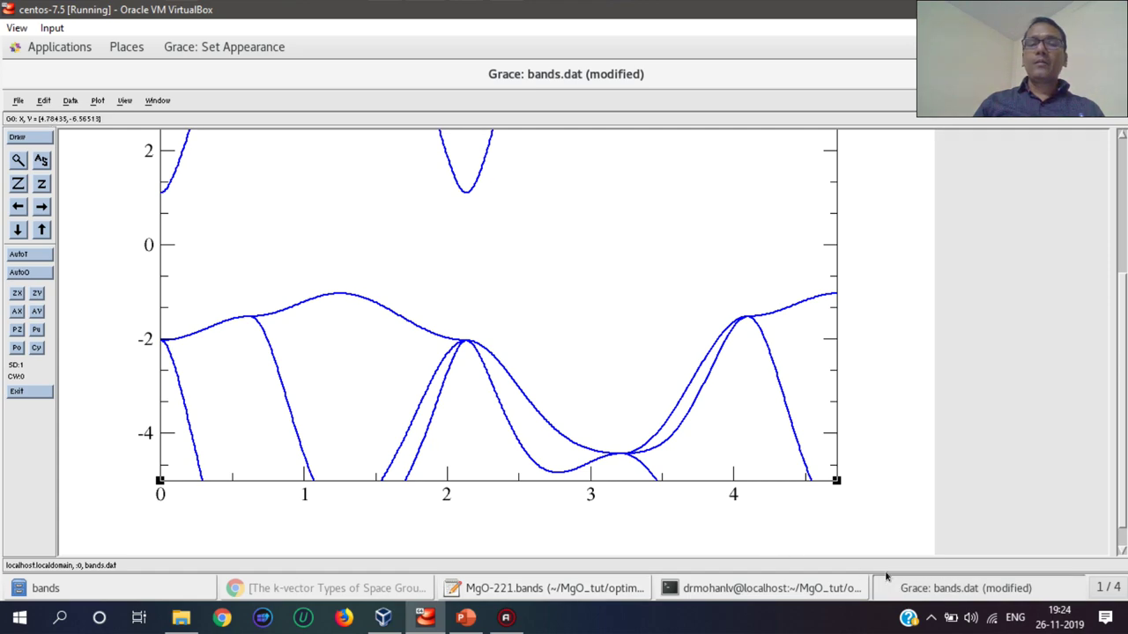
{"action": "left_click_drag", "start_coordinate": [1120, 329], "coordinate": [1114, 304]}
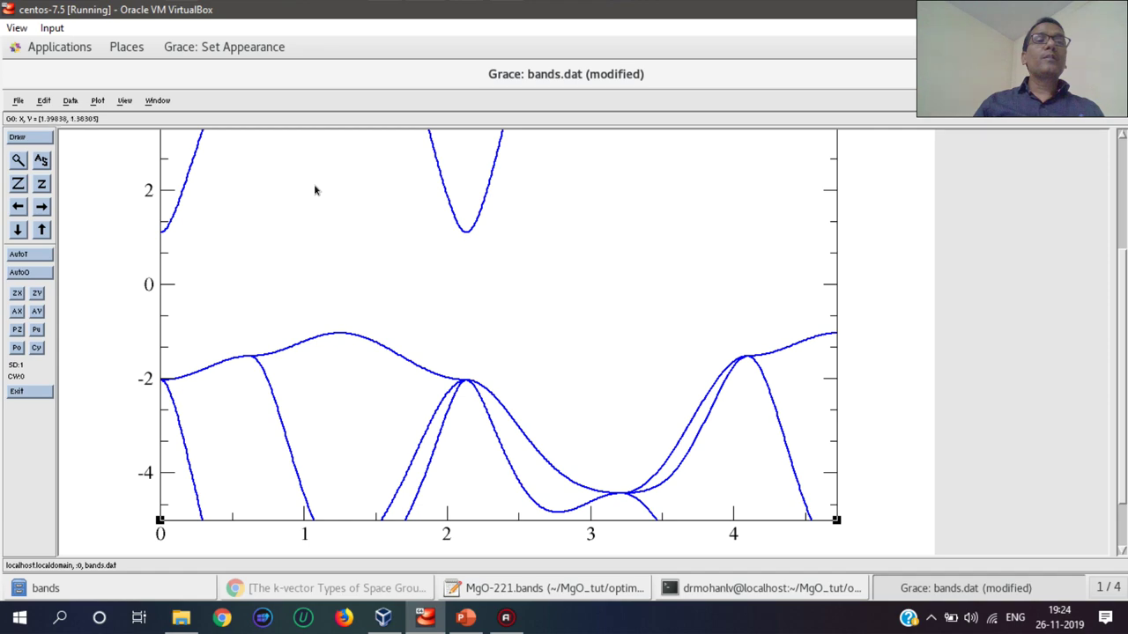
- Raise the PostScript device resolution from 300 to 450 dpi and apply it
{"action": "left_click", "coordinate": [17, 102]}
{"action": "left_click", "coordinate": [42, 201]}
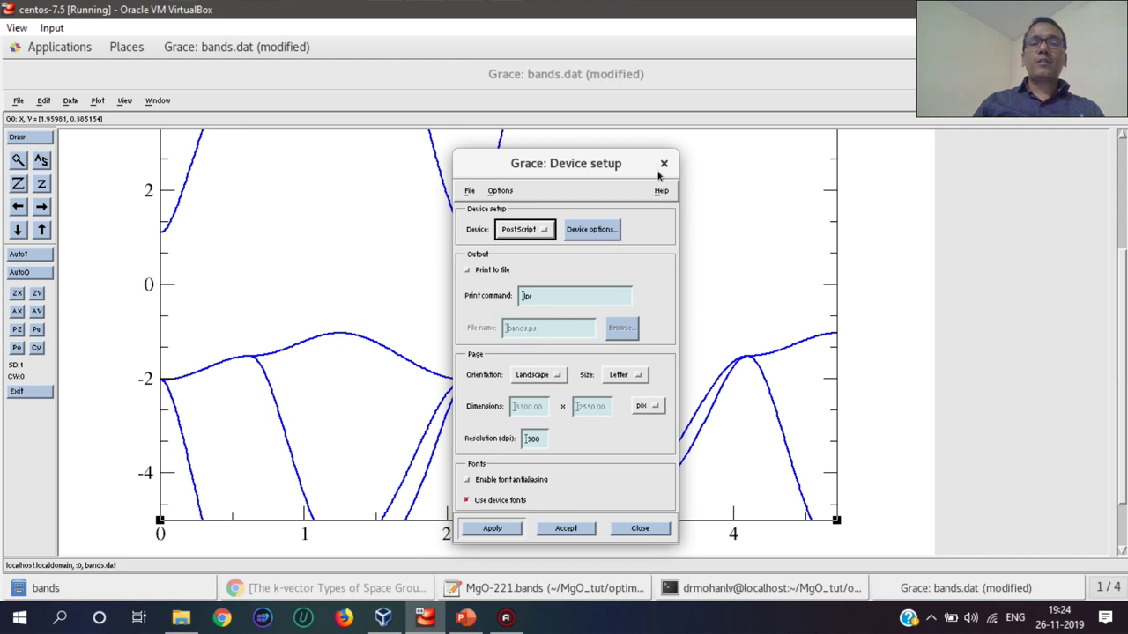
{"action": "left_click", "coordinate": [542, 443]}
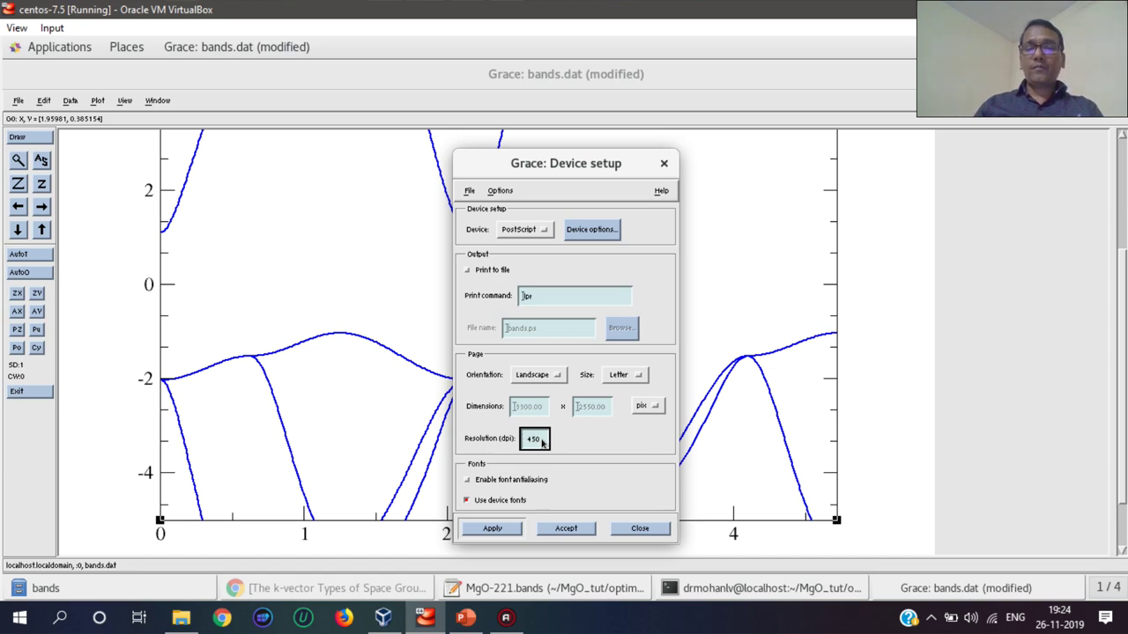
{"action": "left_click", "coordinate": [493, 528]}
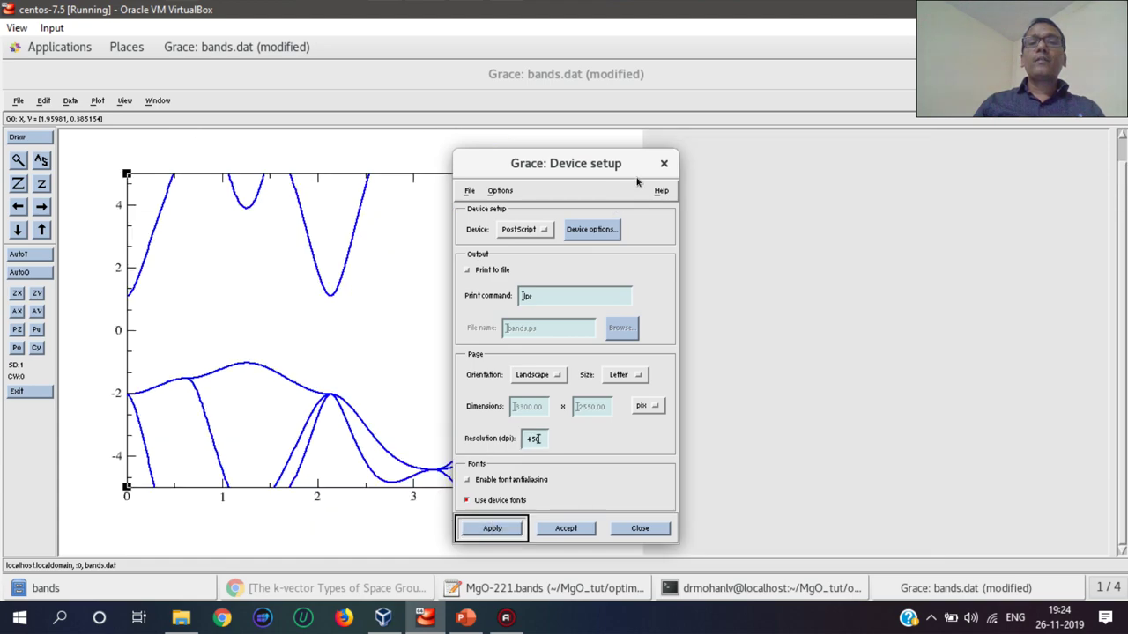
{"action": "left_click", "coordinate": [663, 163]}
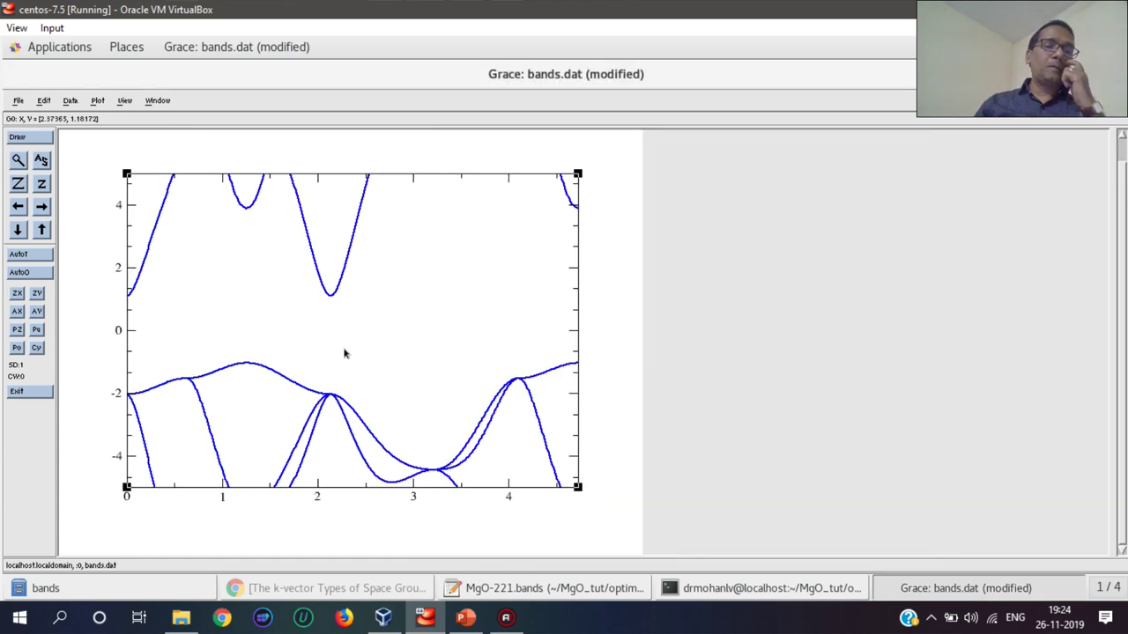
- Open the Drawing objects tools and place the window beside the plot
{"action": "left_click", "coordinate": [156, 102]}
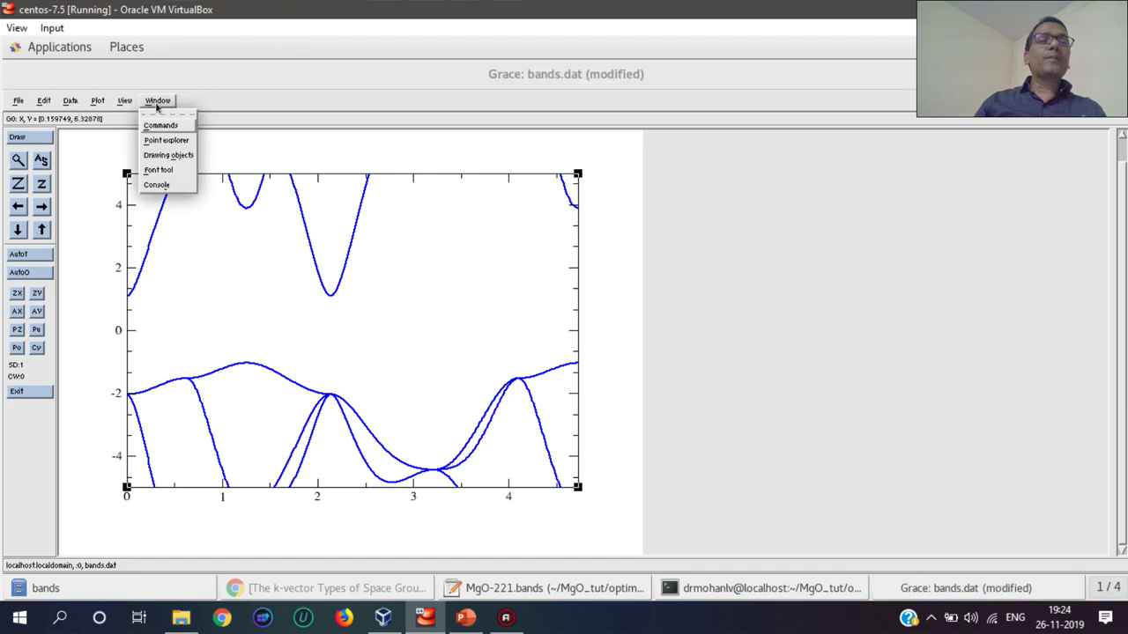
{"action": "left_click", "coordinate": [169, 155]}
{"action": "left_click_drag", "start_coordinate": [91, 81], "coordinate": [963, 165]}
- Set new lines to dashed style with width 1.5, then glance at the bands file k-points
{"action": "left_click", "coordinate": [904, 252]}
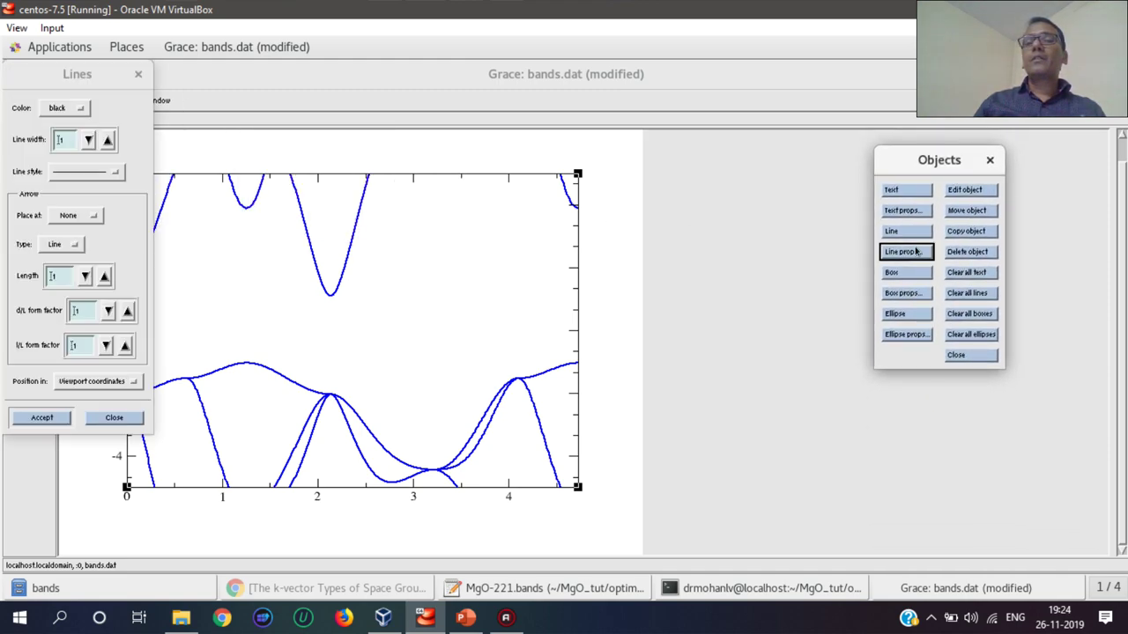
{"action": "left_click", "coordinate": [107, 141]}
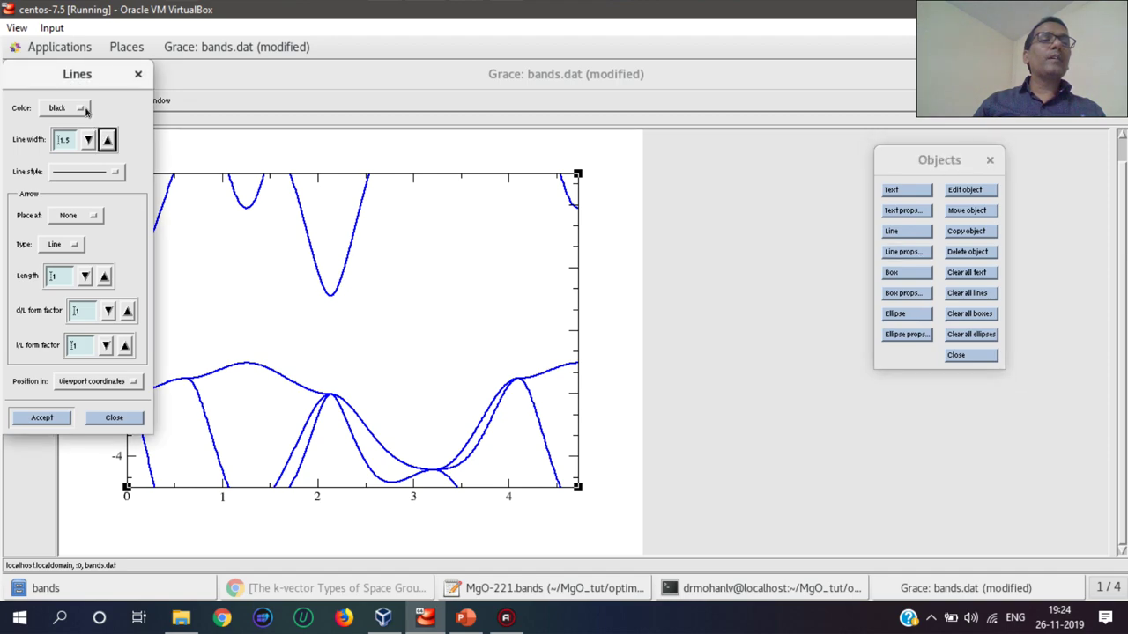
{"action": "left_click", "coordinate": [97, 175]}
{"action": "left_click", "coordinate": [92, 211]}
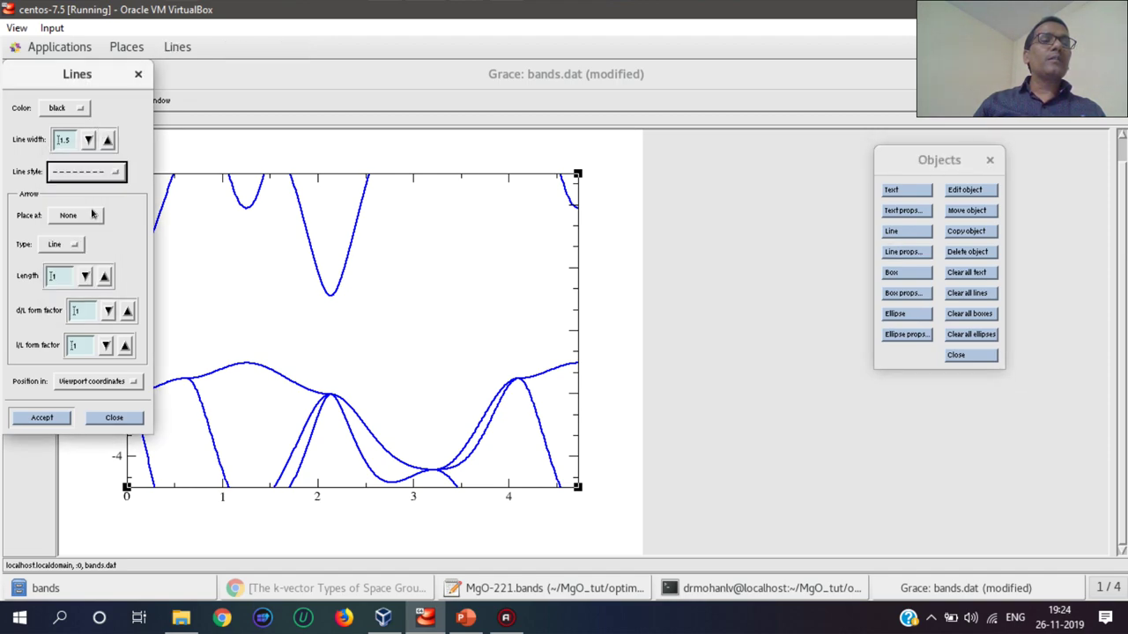
{"action": "left_click", "coordinate": [62, 419]}
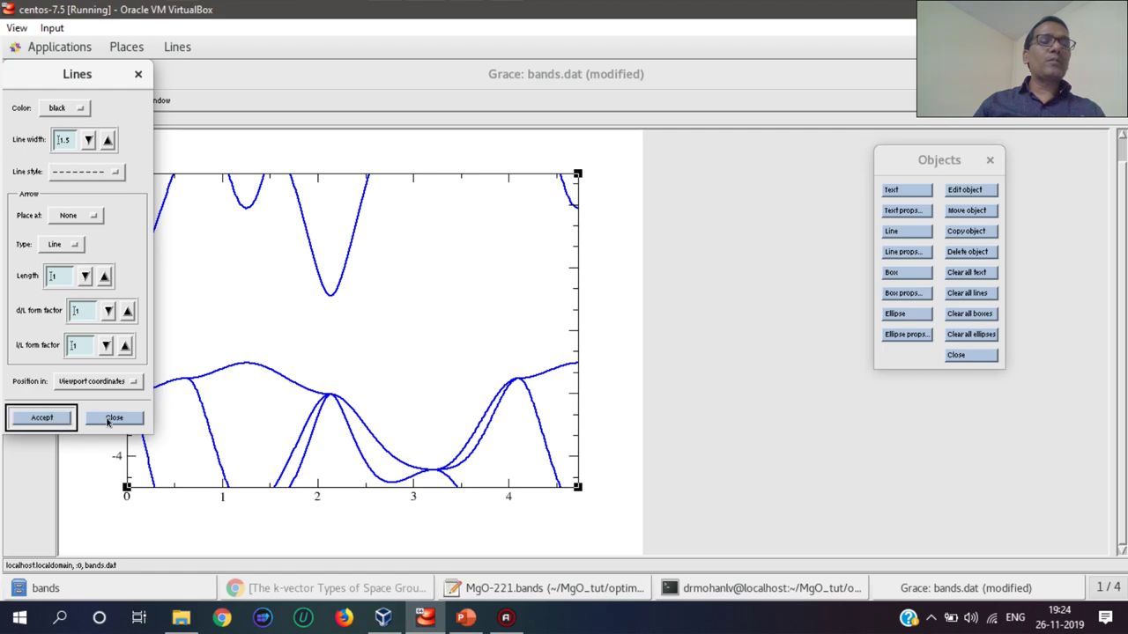
{"action": "left_click", "coordinate": [111, 419]}
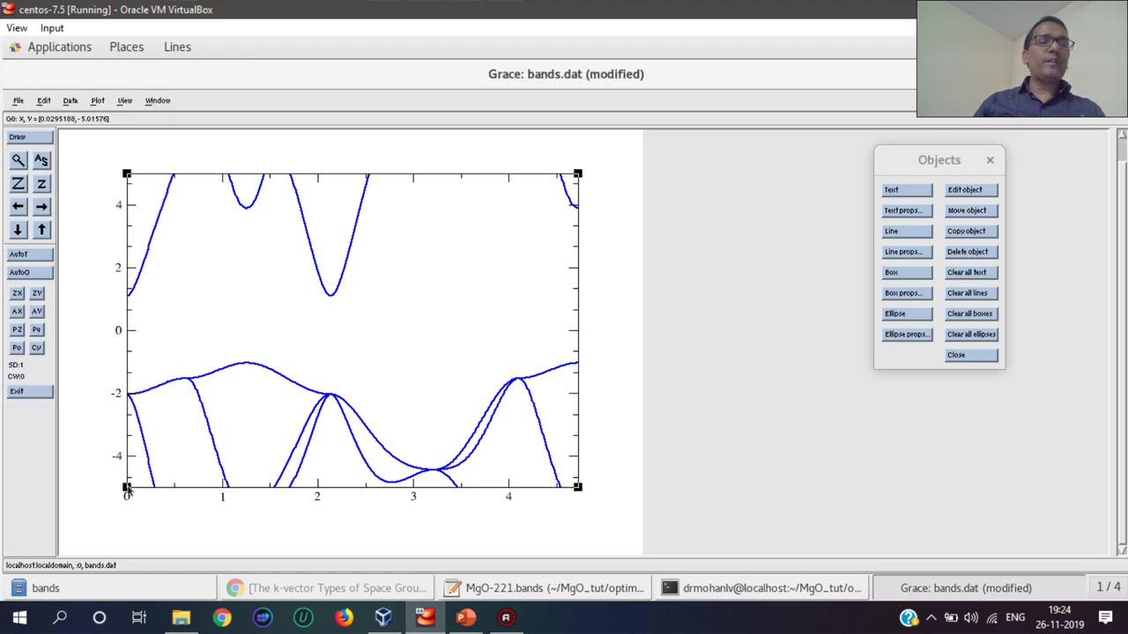
{"action": "left_click", "coordinate": [520, 588]}
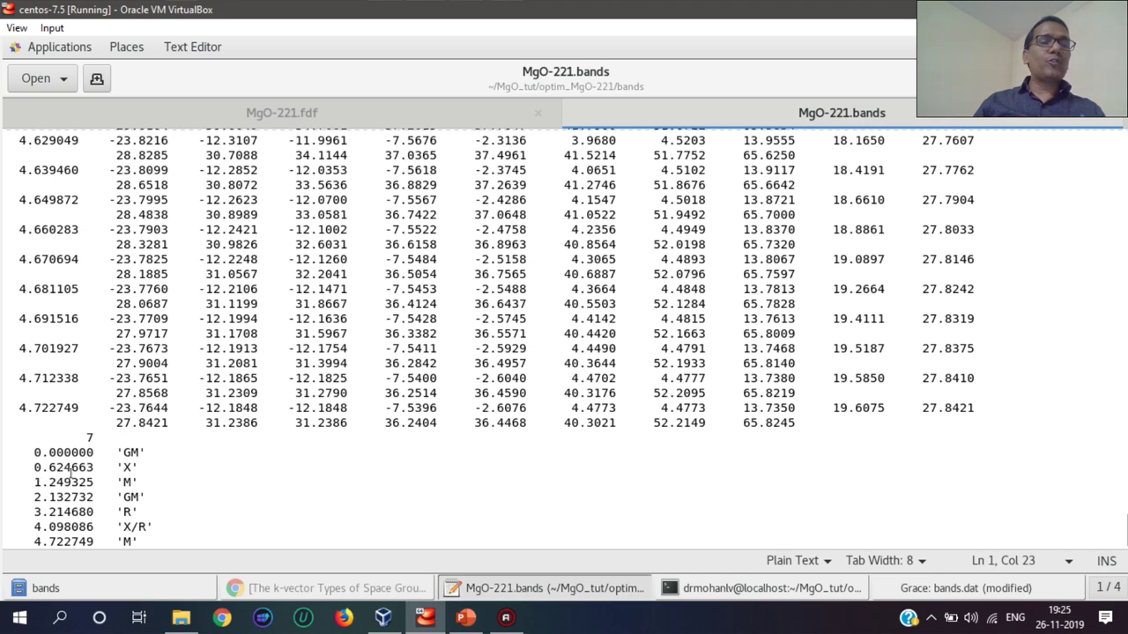
{"action": "left_click", "coordinate": [528, 588]}
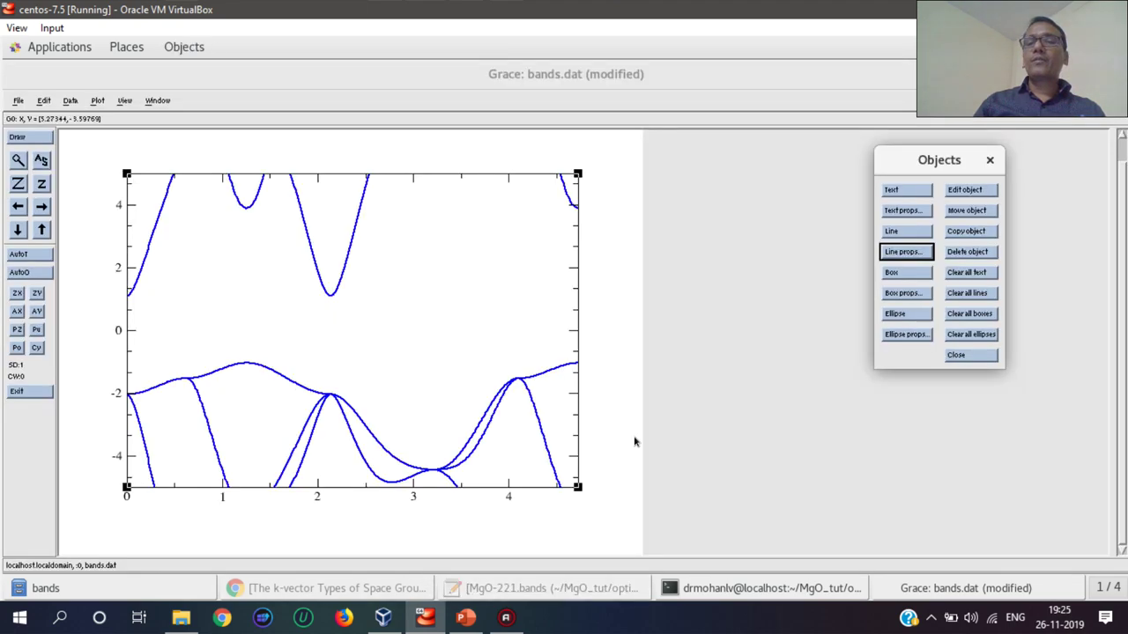
- Draw a dashed line from the plot's top edge to the bottom axis near x≈0.7, then open its Edit Line settings
{"action": "left_click", "coordinate": [897, 235]}
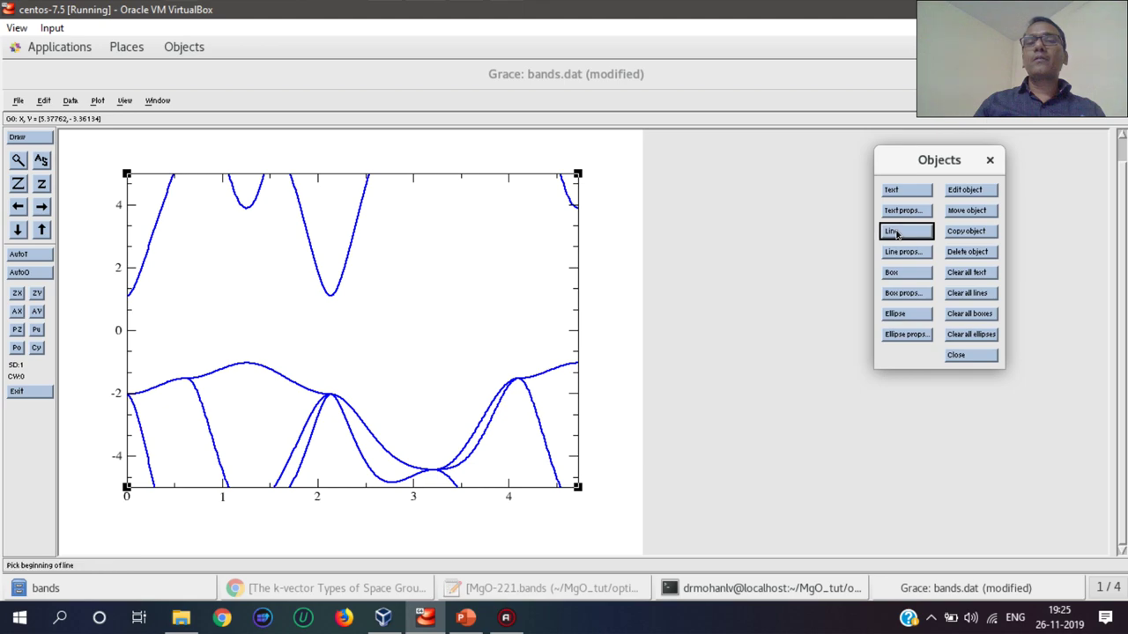
{"action": "left_click", "coordinate": [187, 173]}
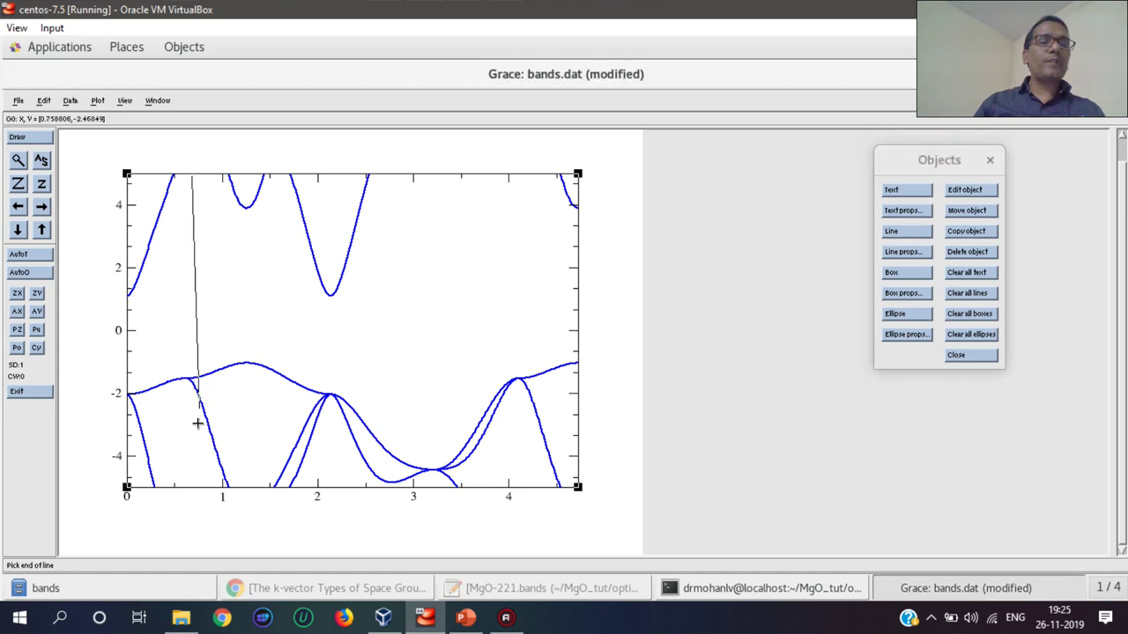
{"action": "left_click", "coordinate": [196, 485]}
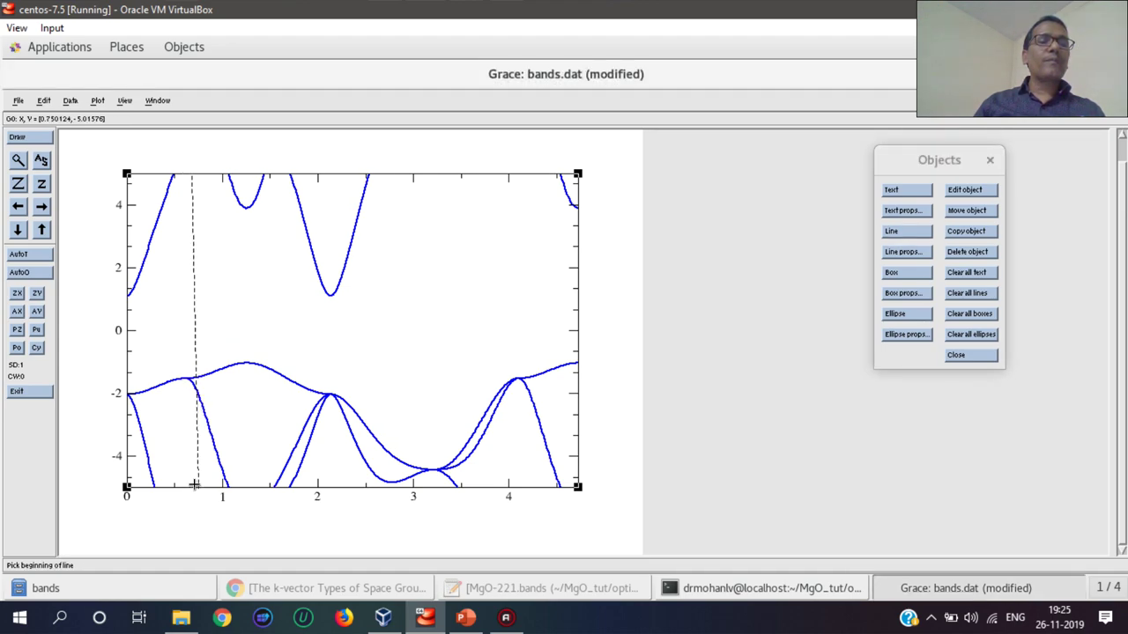
{"action": "right_click", "coordinate": [190, 287]}
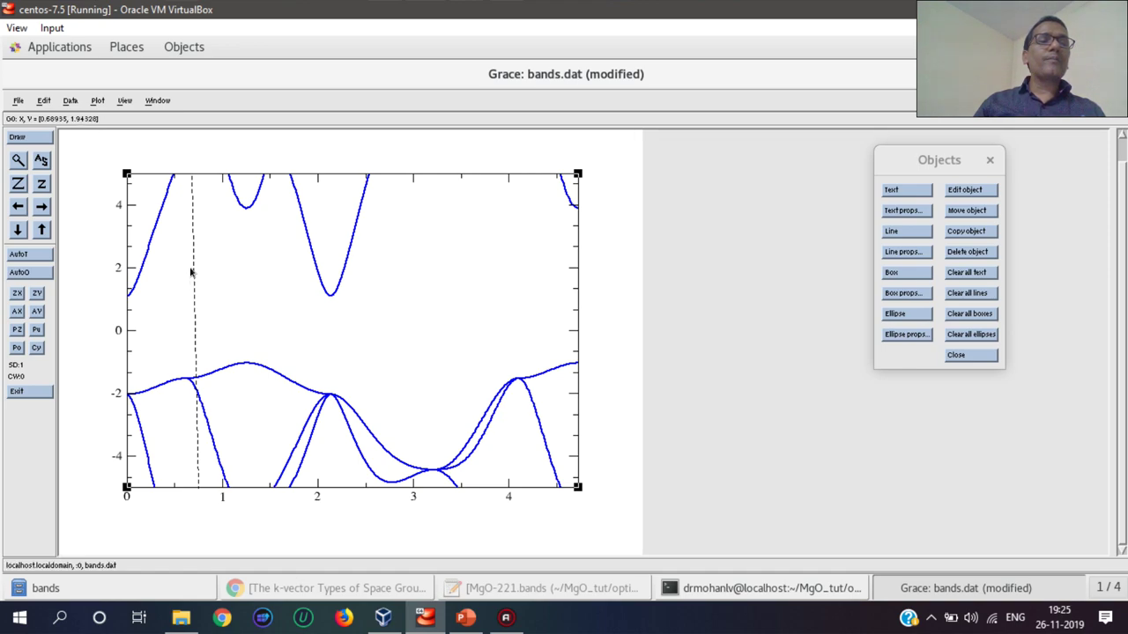
{"action": "double_click", "coordinate": [190, 272]}
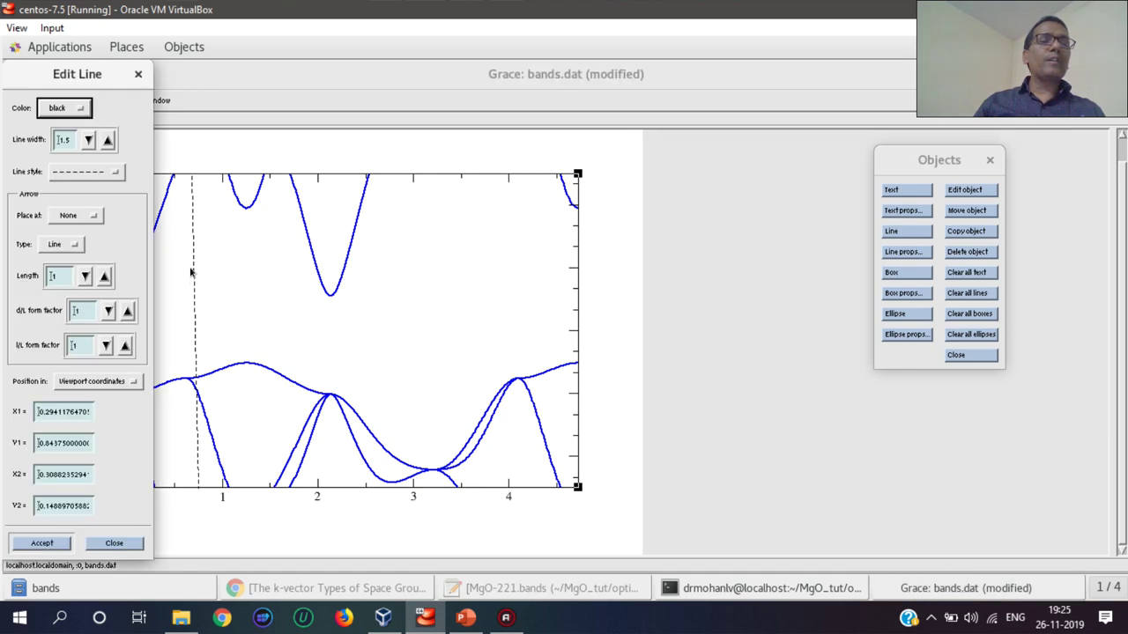
- Switch the line endpoints to world coordinates and set the start x to 0.624668
{"action": "left_click", "coordinate": [104, 382]}
{"action": "left_click", "coordinate": [91, 366]}
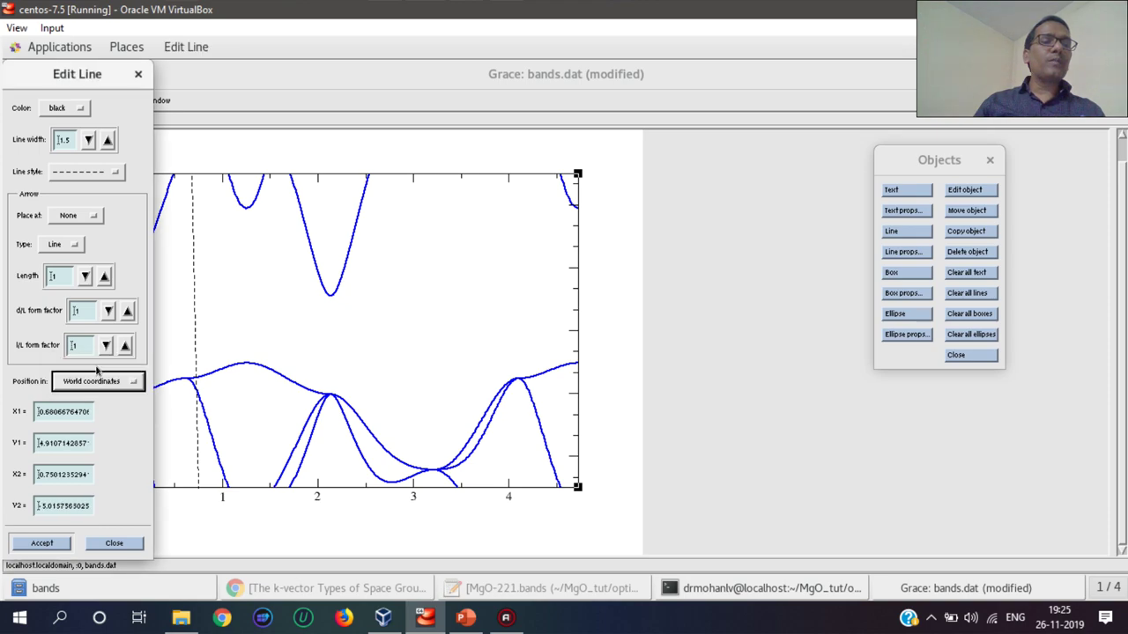
{"action": "left_click", "coordinate": [48, 413]}
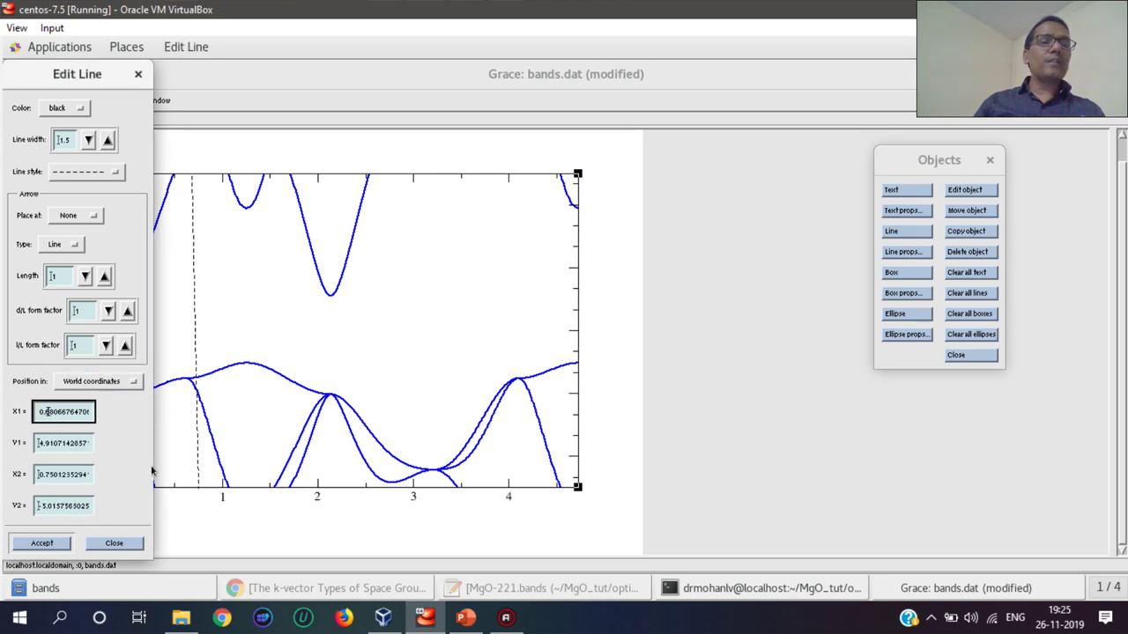
{"action": "left_click", "coordinate": [584, 588]}
{"action": "left_click", "coordinate": [584, 589]}
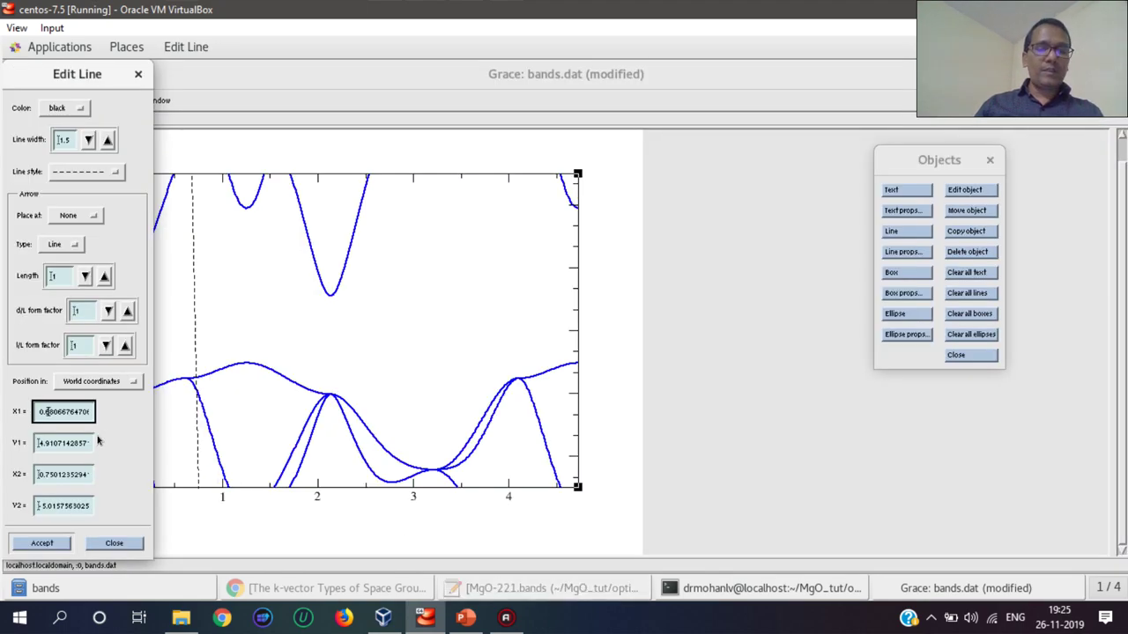
{"action": "key", "text": "ctrl+v"}
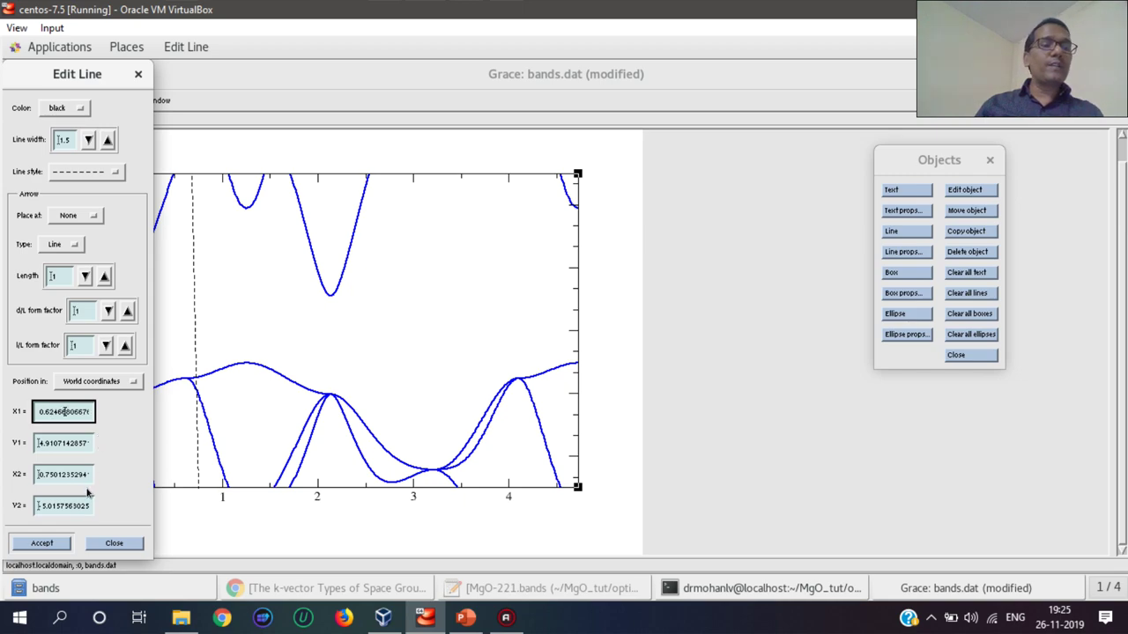
{"action": "left_click", "coordinate": [46, 476]}
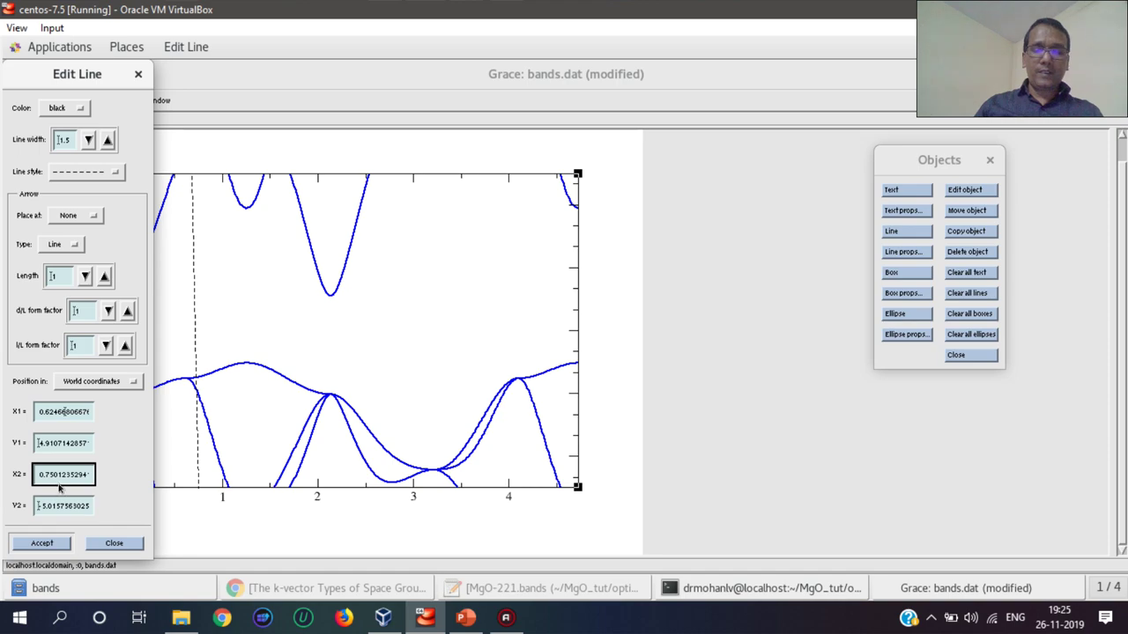
{"action": "type", "text": "0.7501235294"}
{"action": "type", "text": "6"}
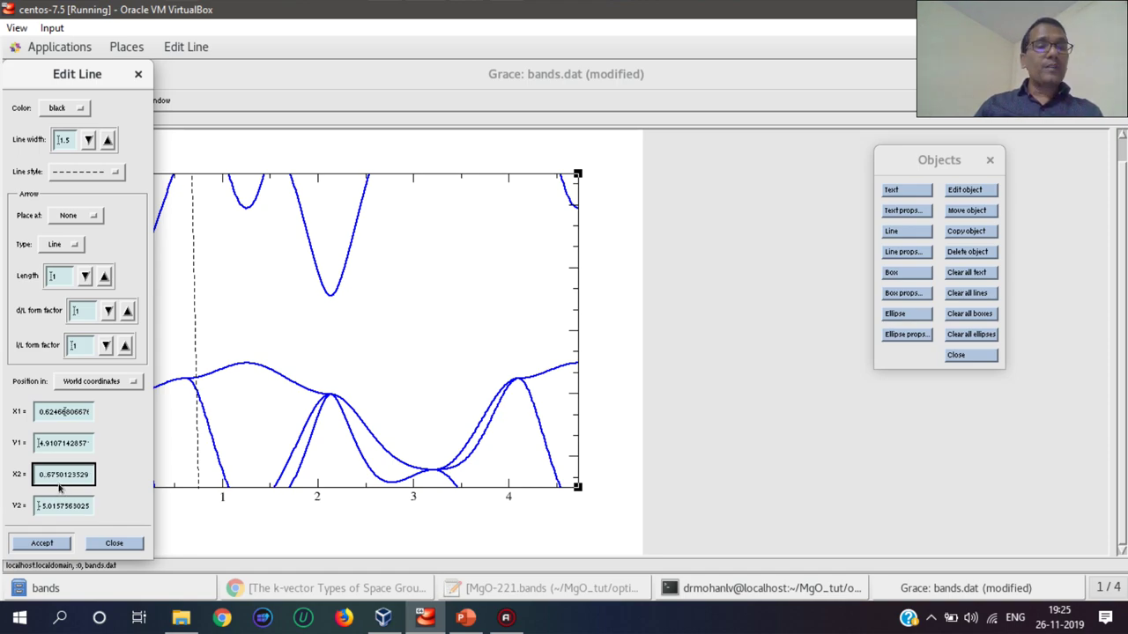
{"action": "type", "text": "2"}
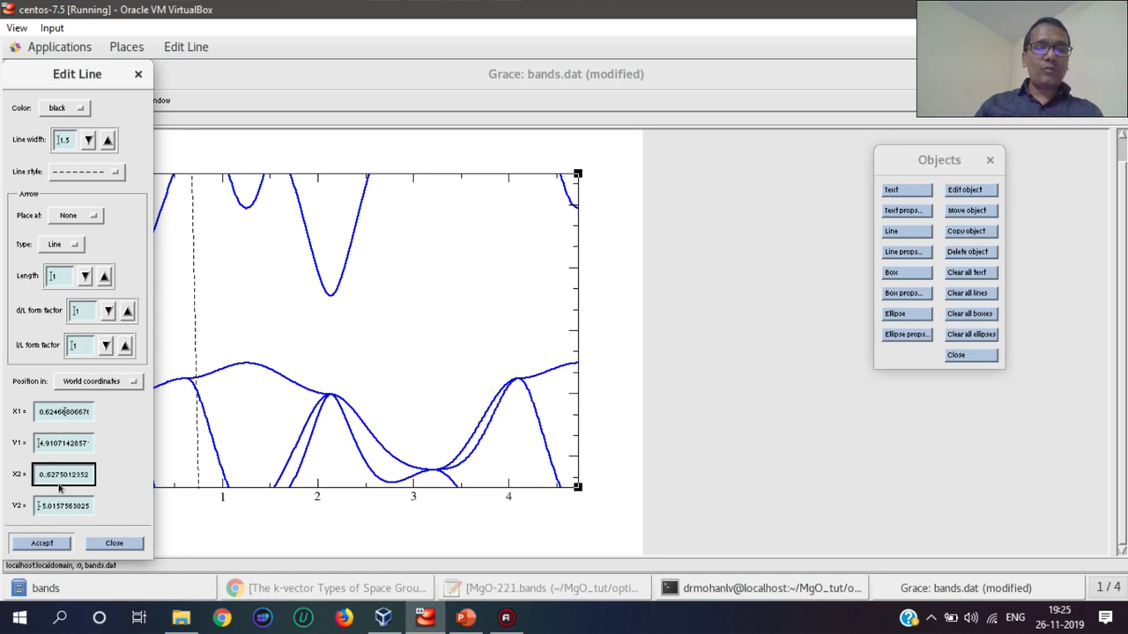
{"action": "type", "text": "64852941"}
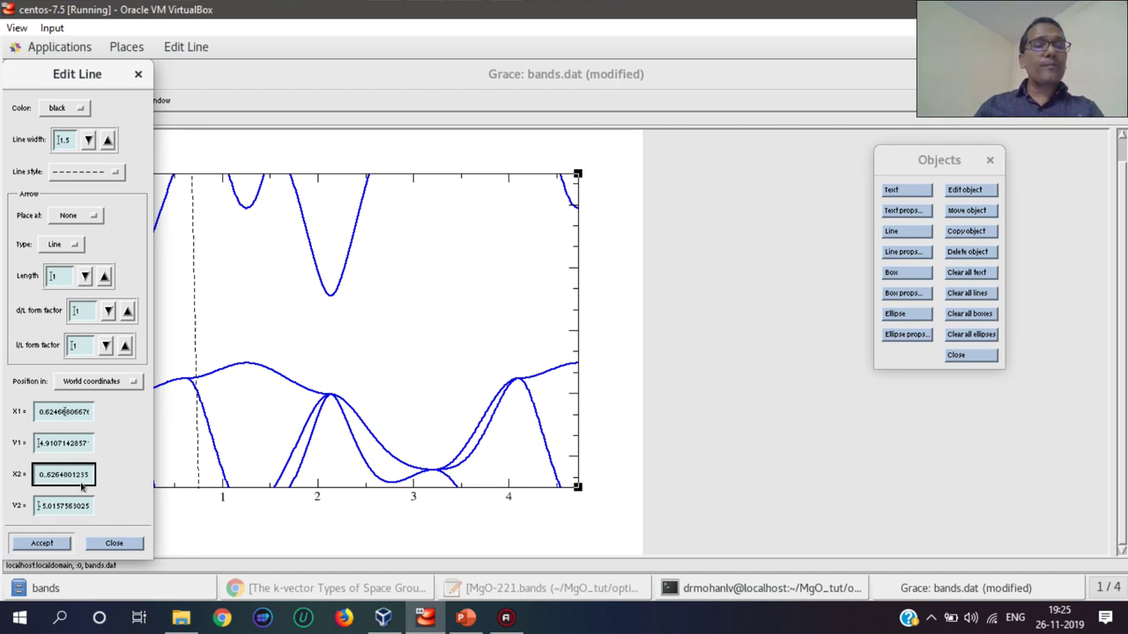
{"action": "left_click", "coordinate": [56, 544]}
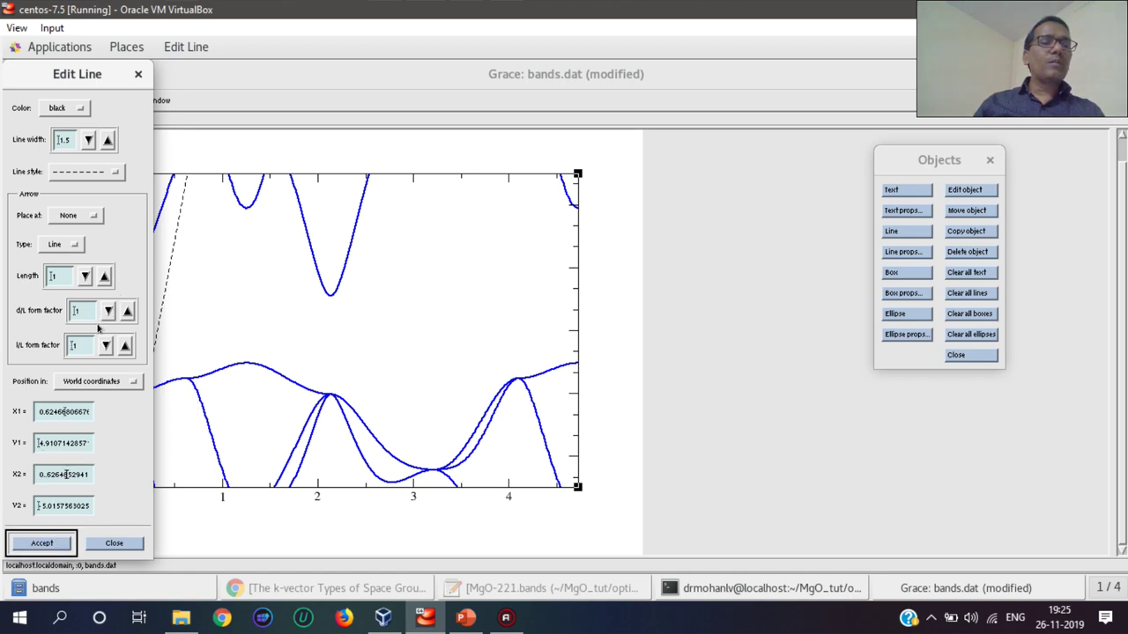
- Correct the ending x to 0.6246 so the dashed line is vertical, then apply
{"action": "left_click_drag", "start_coordinate": [108, 78], "coordinate": [516, 137]}
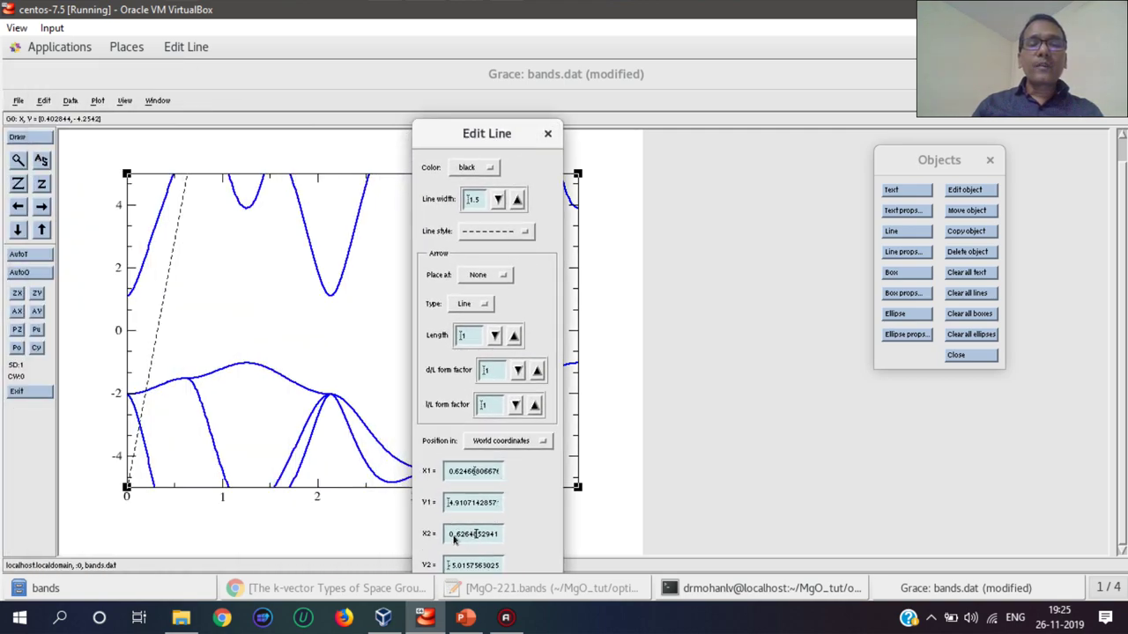
{"action": "left_click", "coordinate": [463, 539]}
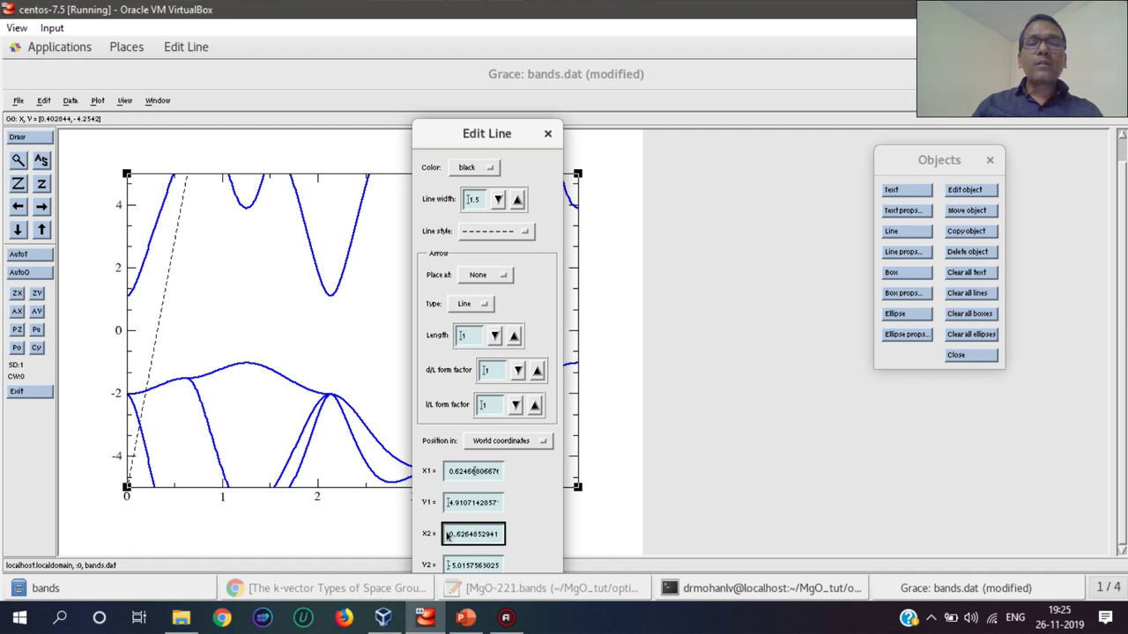
{"action": "left_click", "coordinate": [447, 537]}
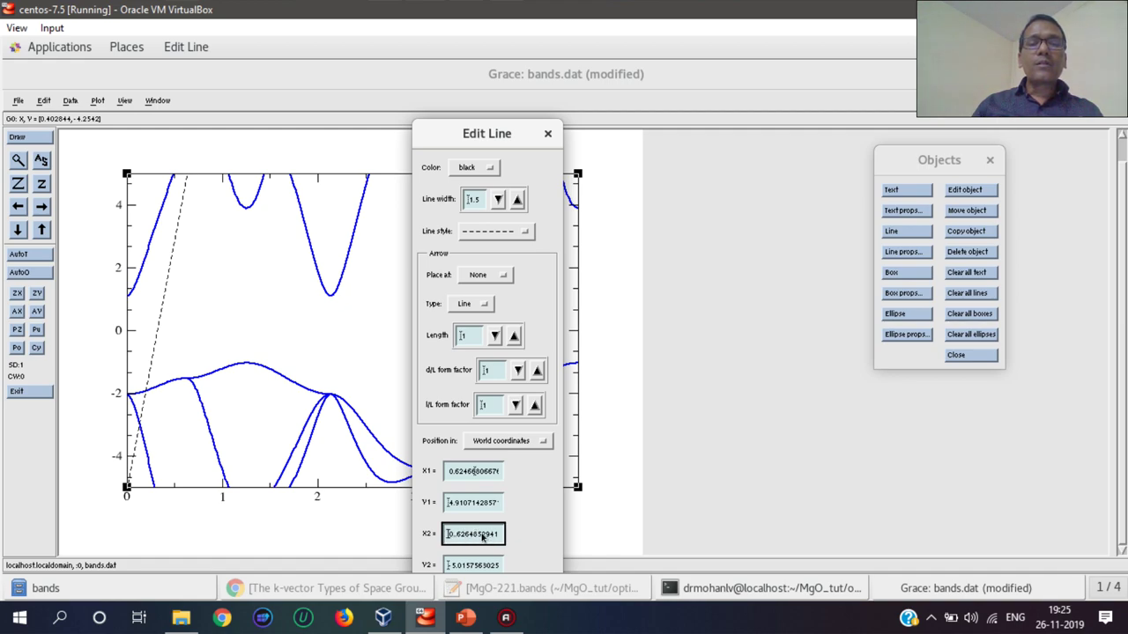
{"action": "left_click", "coordinate": [457, 541]}
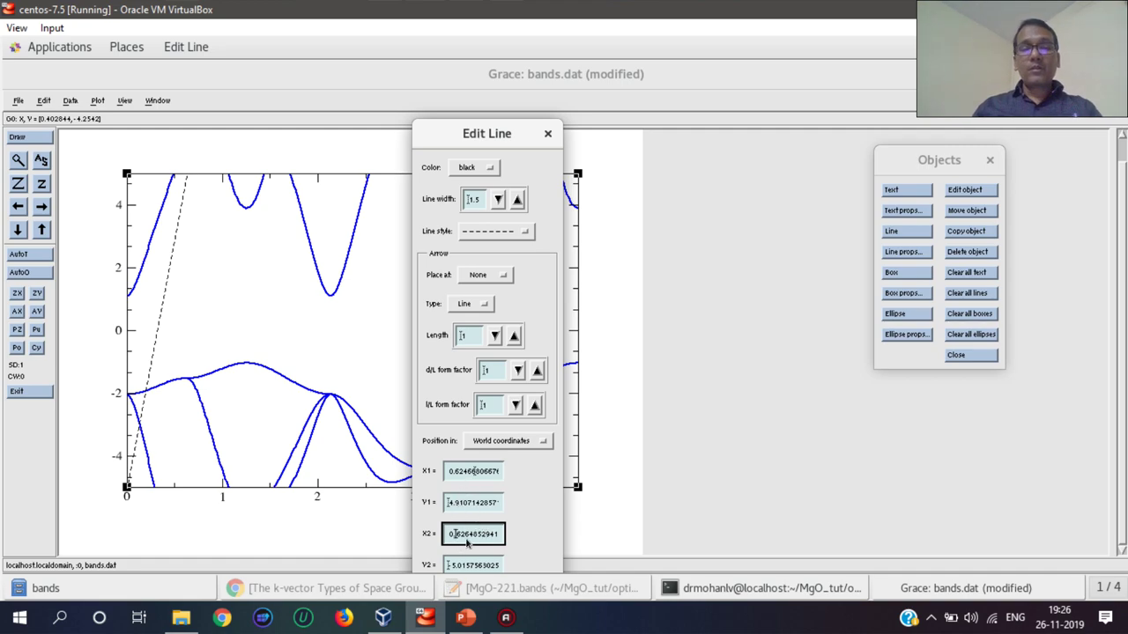
{"action": "triple_click", "coordinate": [467, 543]}
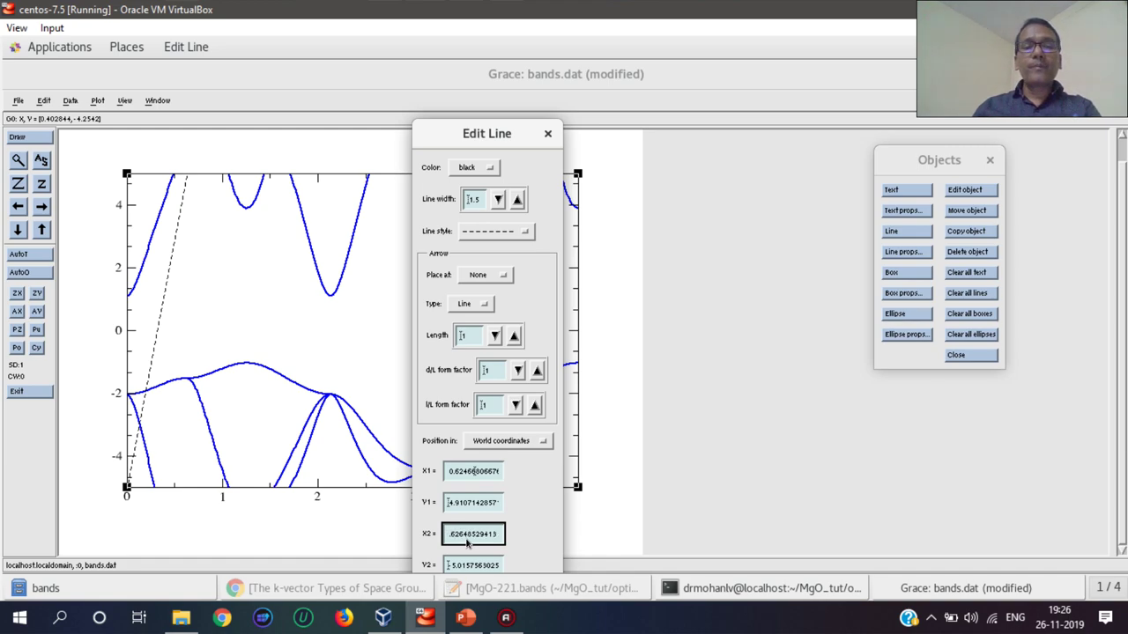
{"action": "key", "text": "BackSpace"}
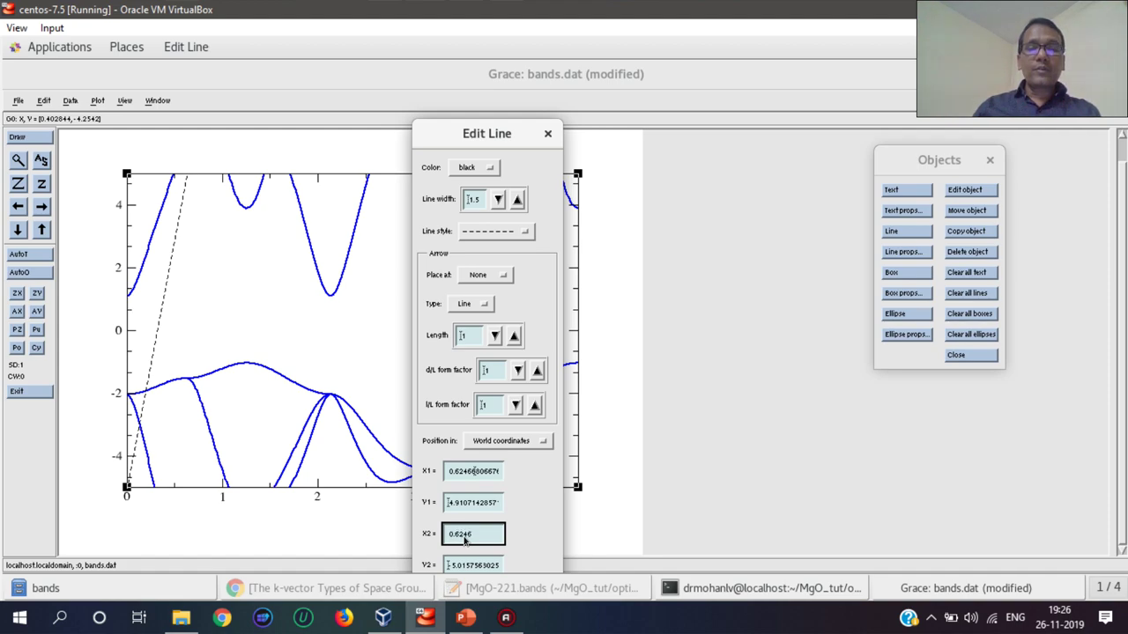
{"action": "left_click_drag", "start_coordinate": [454, 134], "coordinate": [468, 89]}
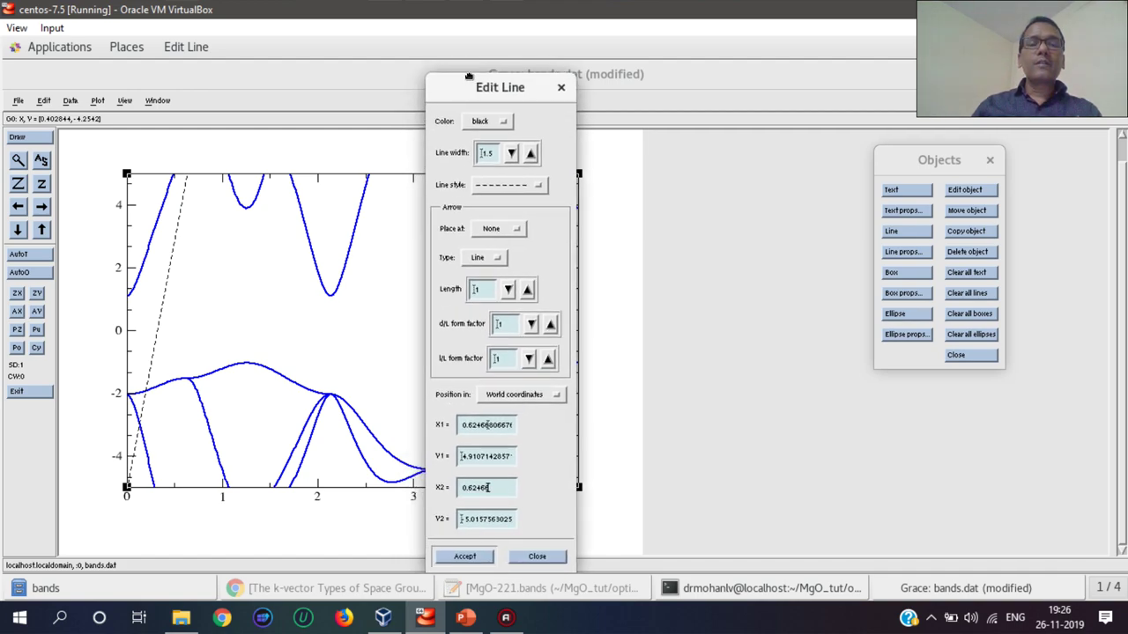
{"action": "left_click", "coordinate": [464, 556]}
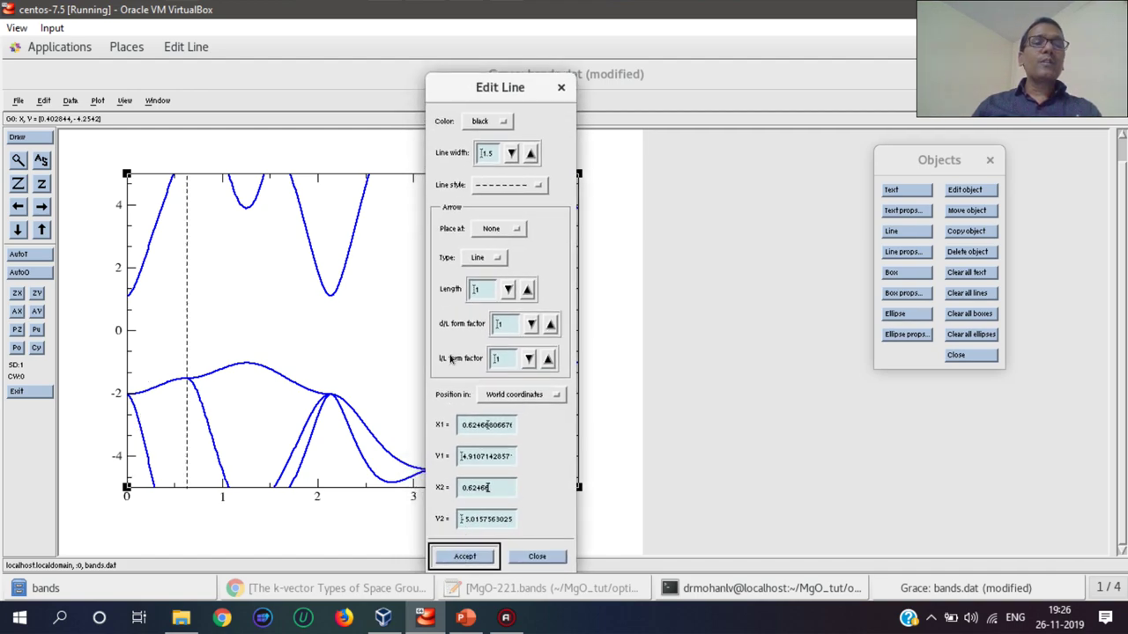
{"action": "left_click", "coordinate": [561, 89]}
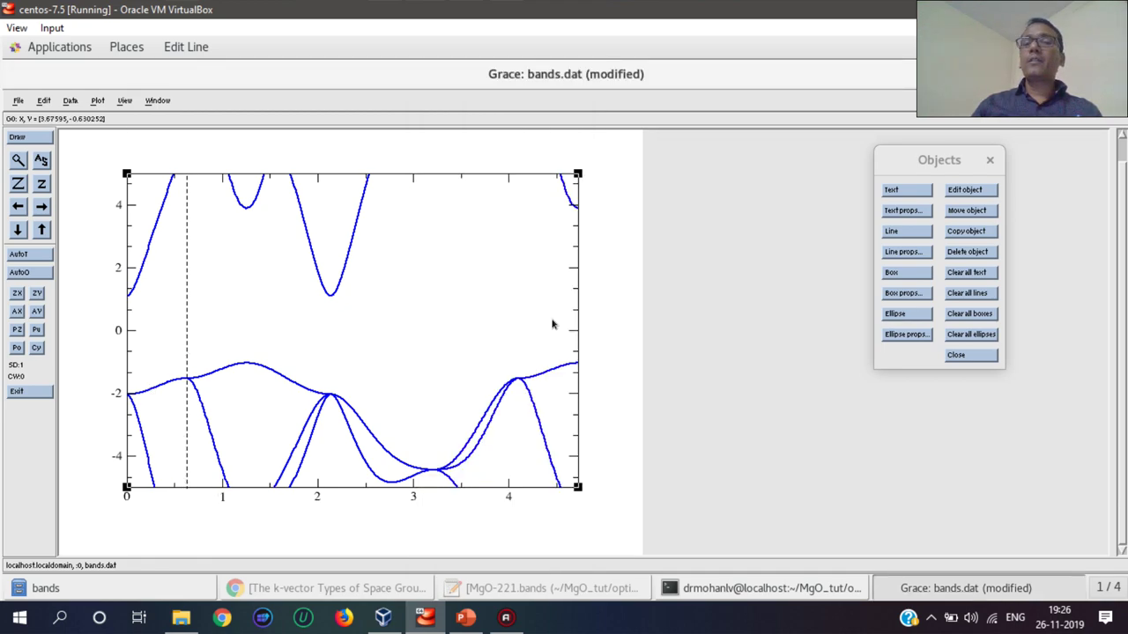
- Place a Helvetica-Bold 'X' label below the dashed line at x≈0.62
{"action": "left_click", "coordinate": [893, 190]}
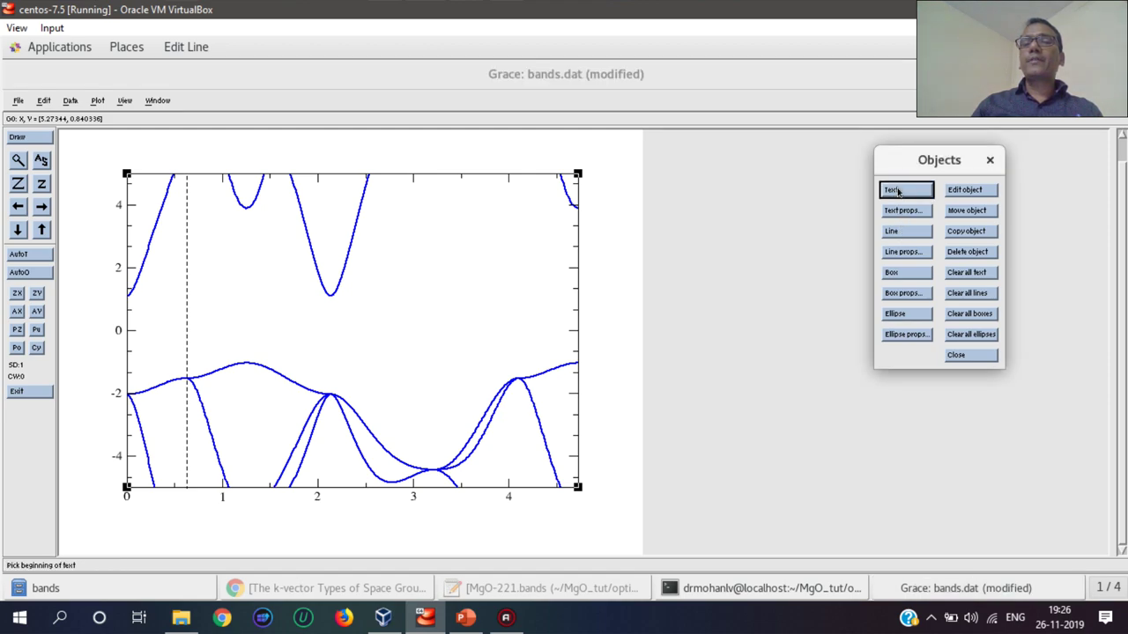
{"action": "left_click", "coordinate": [182, 508]}
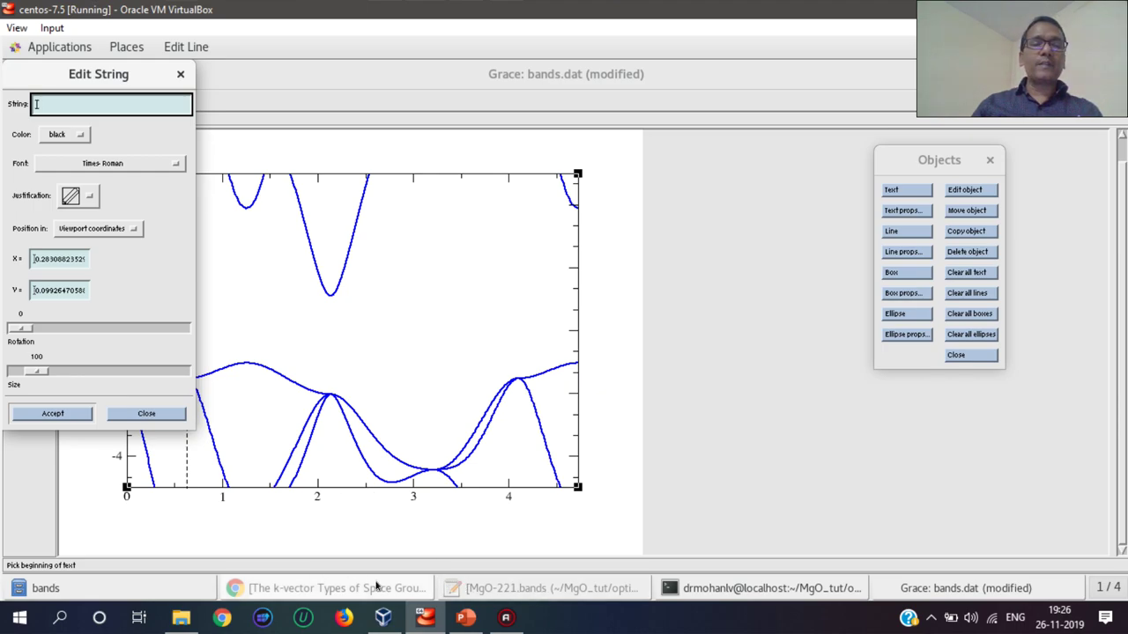
{"action": "left_click", "coordinate": [481, 597]}
{"action": "left_click", "coordinate": [481, 596]}
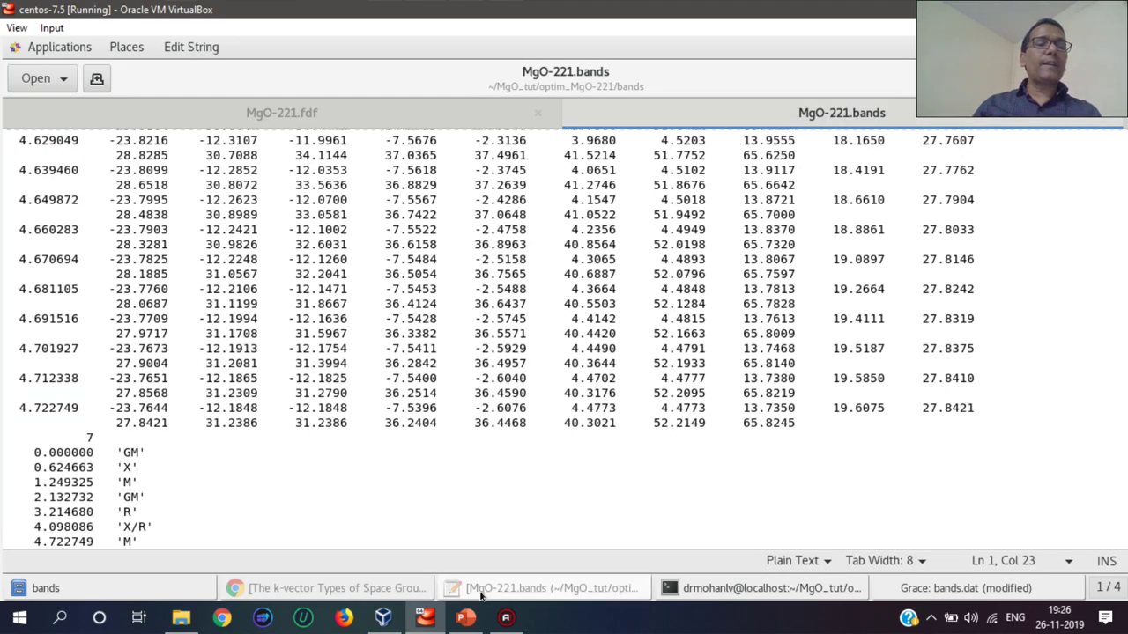
{"action": "left_click", "coordinate": [108, 108]}
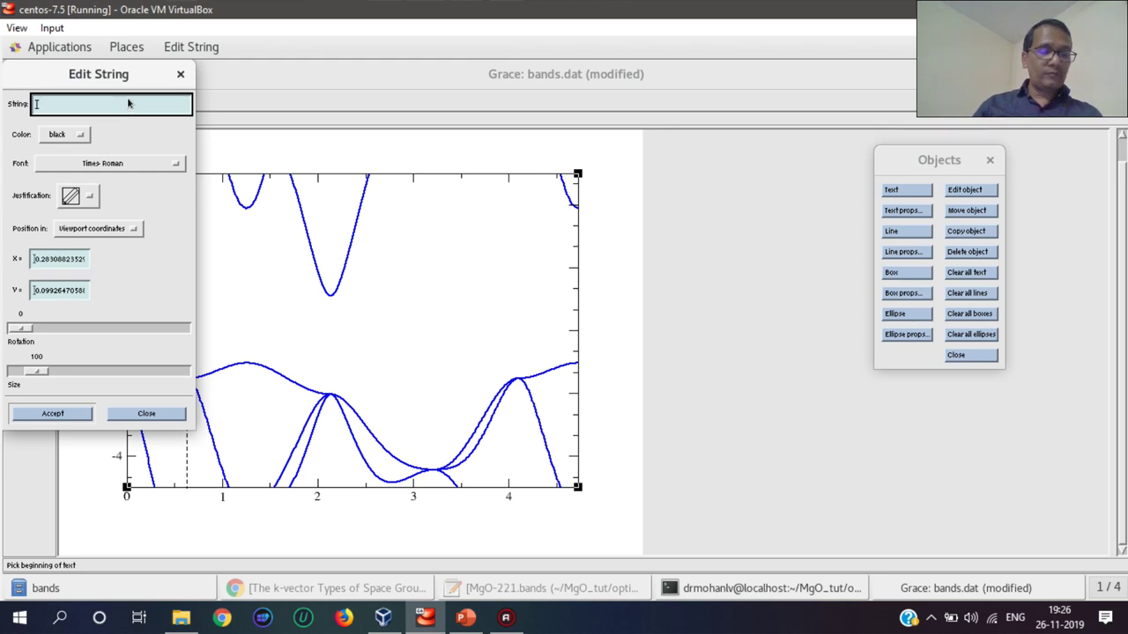
{"action": "type", "text": "\\"}
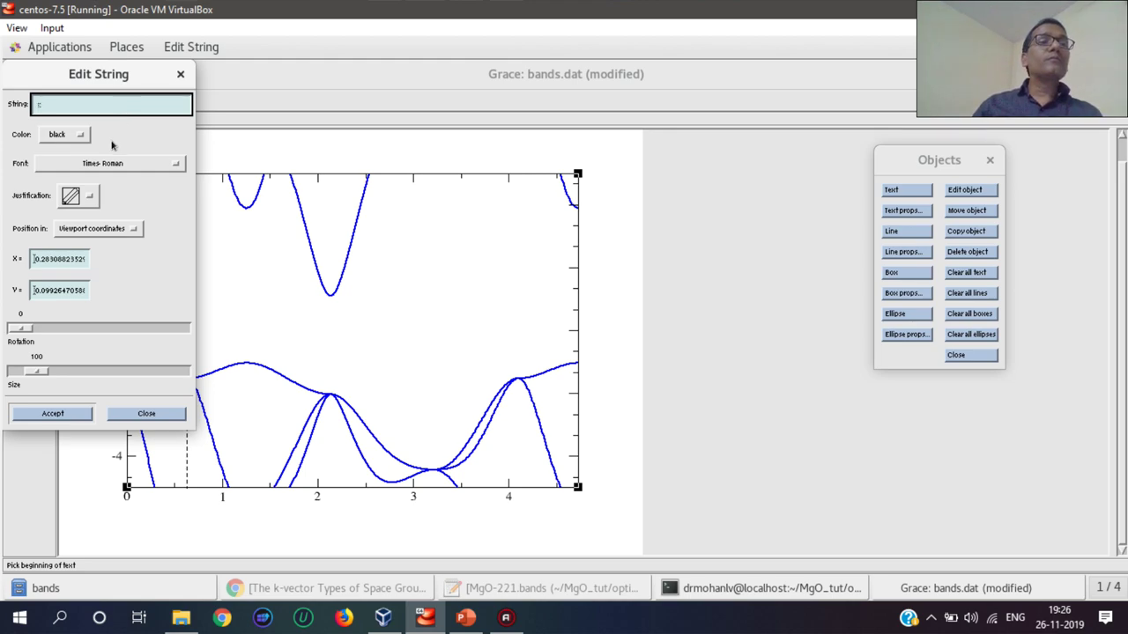
{"action": "left_click", "coordinate": [92, 163]}
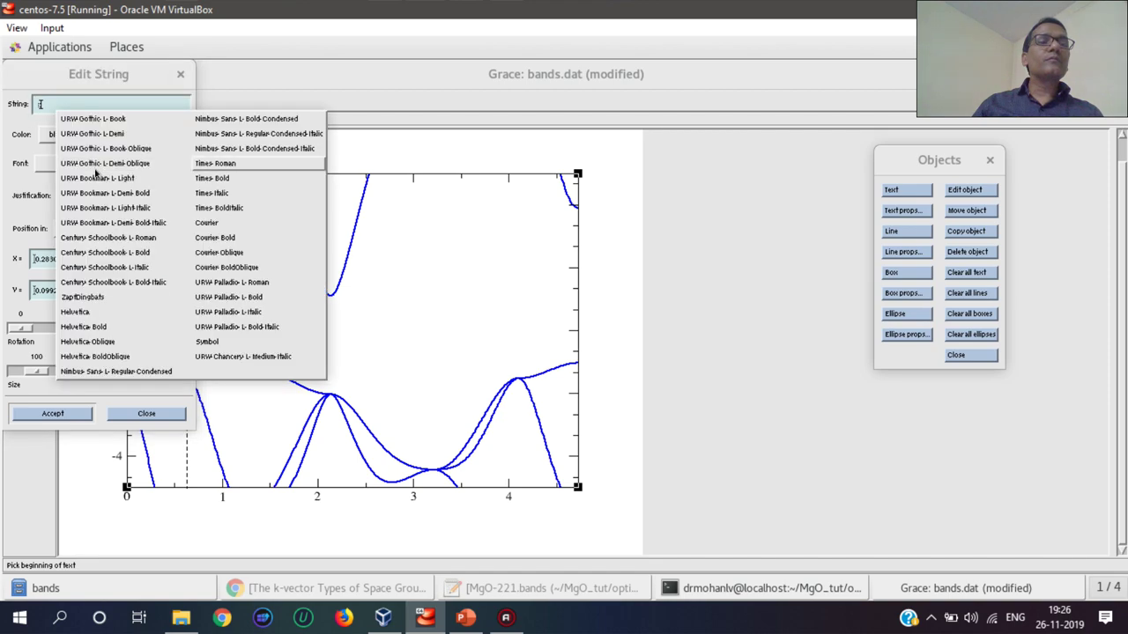
{"action": "left_click", "coordinate": [90, 328]}
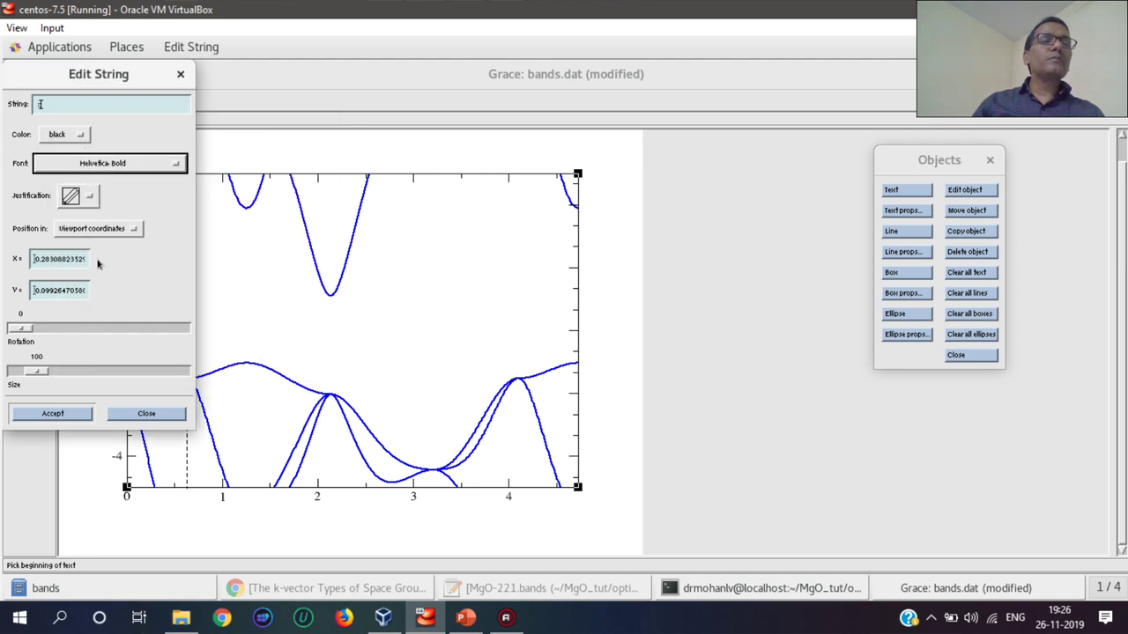
{"action": "left_click", "coordinate": [51, 415]}
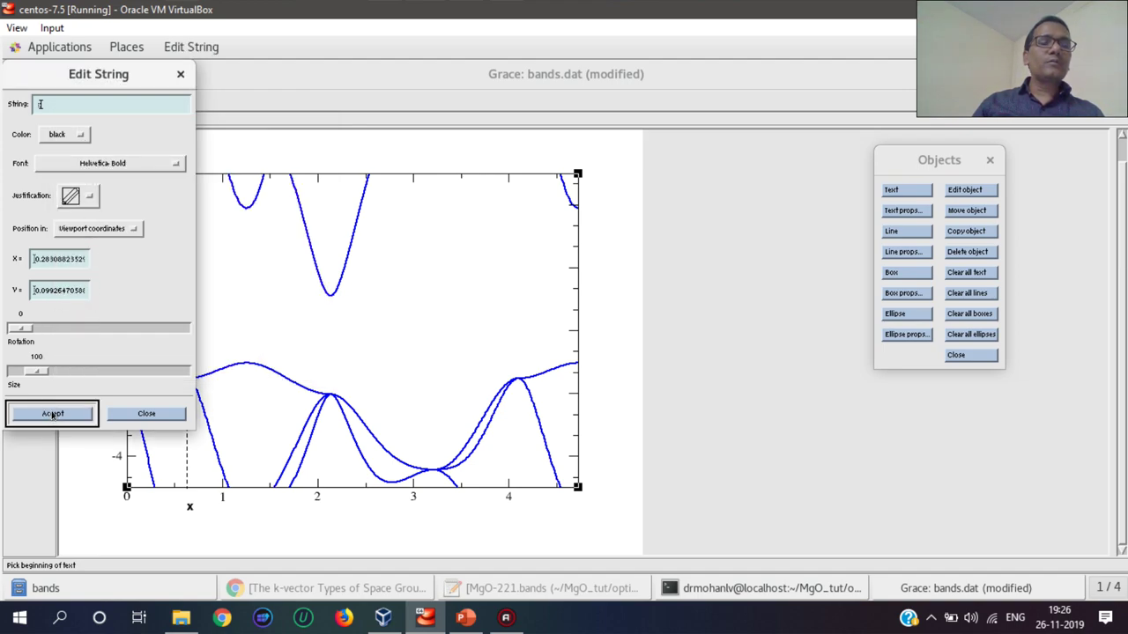
{"action": "left_click", "coordinate": [181, 74]}
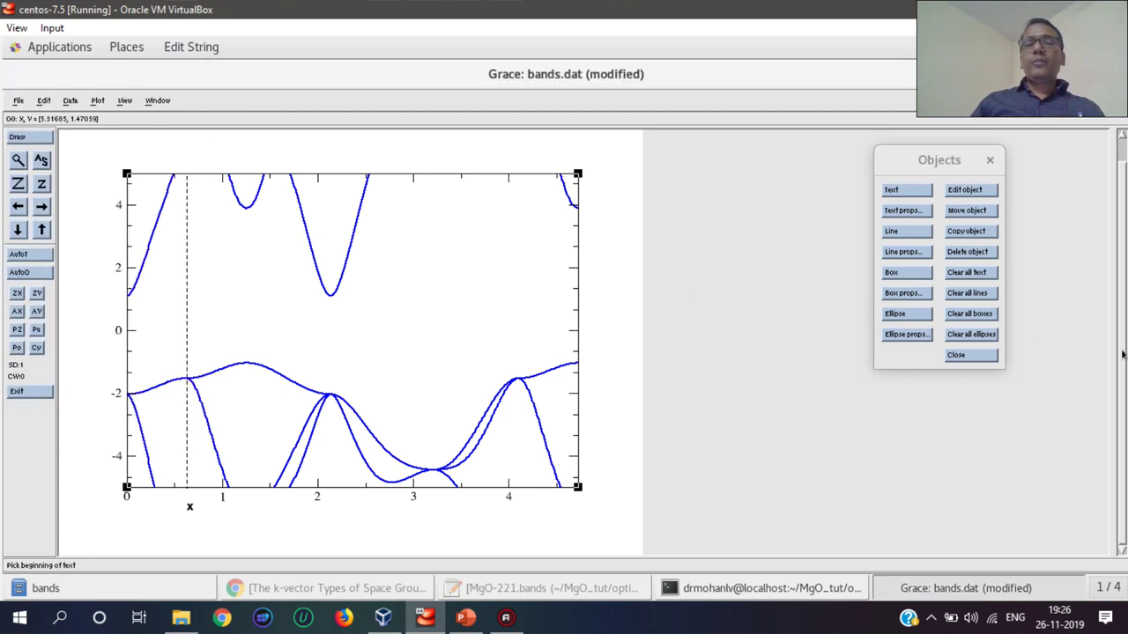
- Set the print device to EPS with output file bands.eps
{"action": "scroll", "coordinate": [1112, 330], "scroll_direction": "up", "scroll_amount": 1}
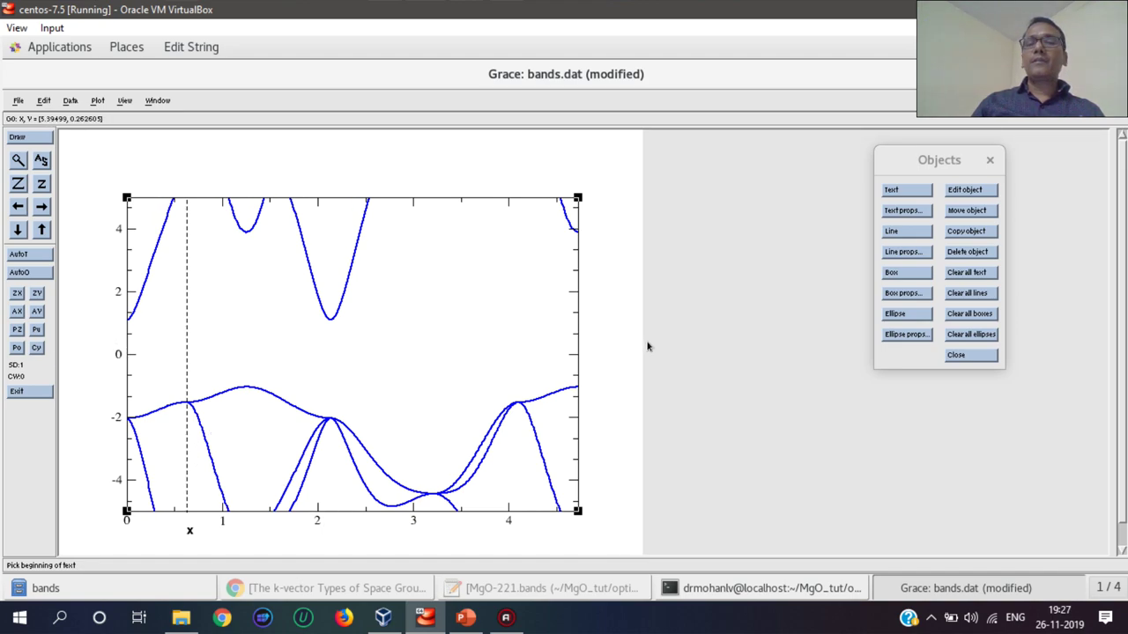
{"action": "left_click", "coordinate": [18, 101]}
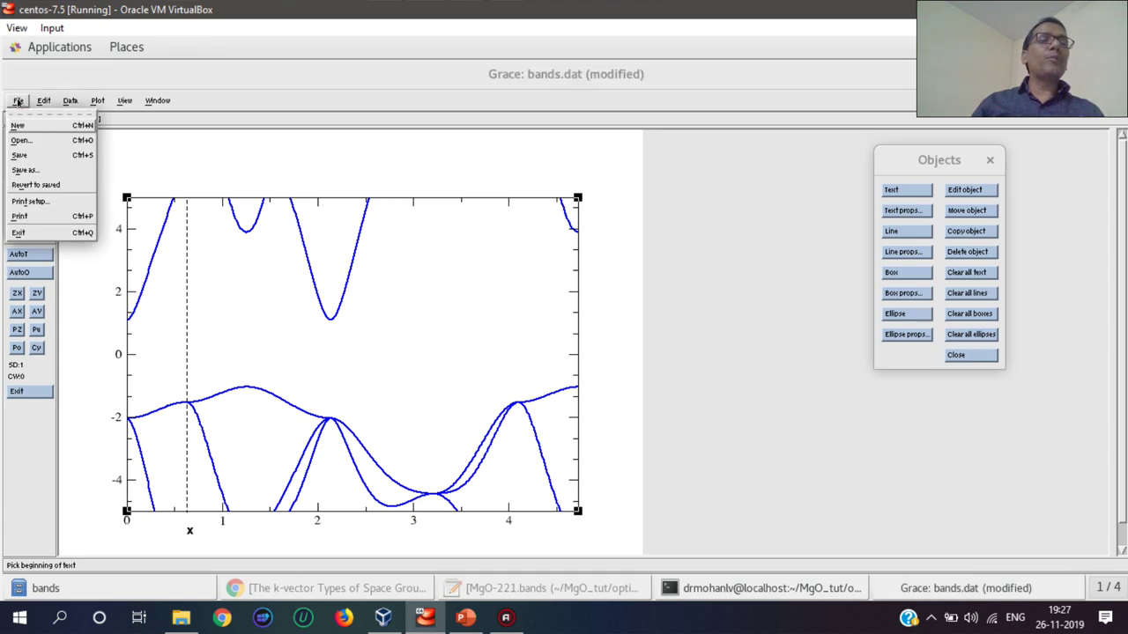
{"action": "left_click", "coordinate": [40, 203]}
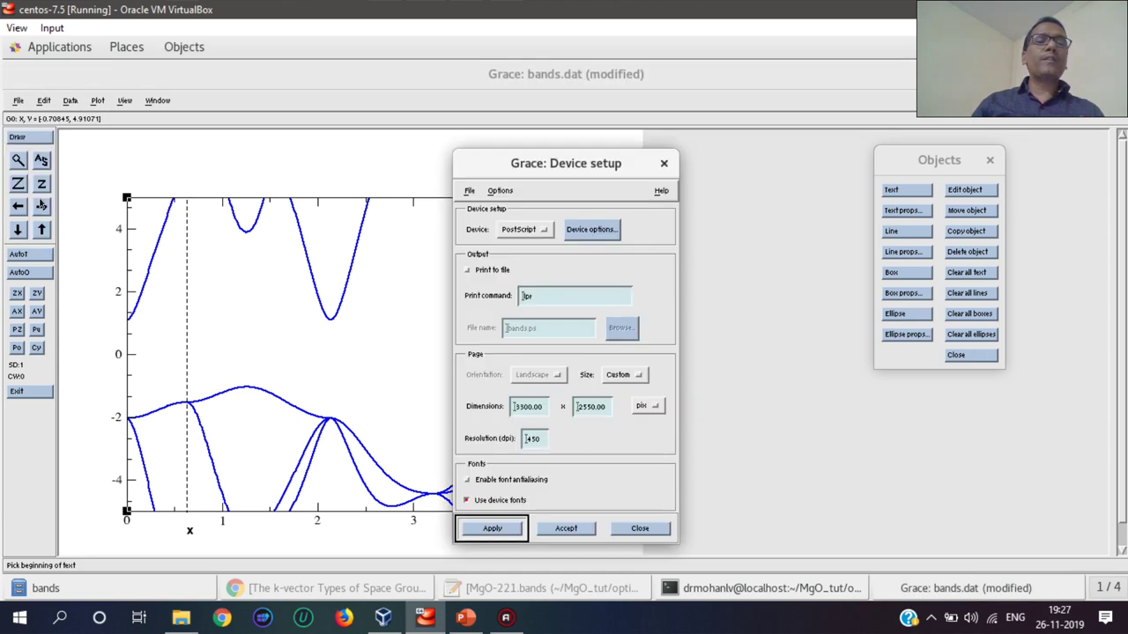
{"action": "left_click", "coordinate": [526, 231]}
{"action": "left_click", "coordinate": [519, 253]}
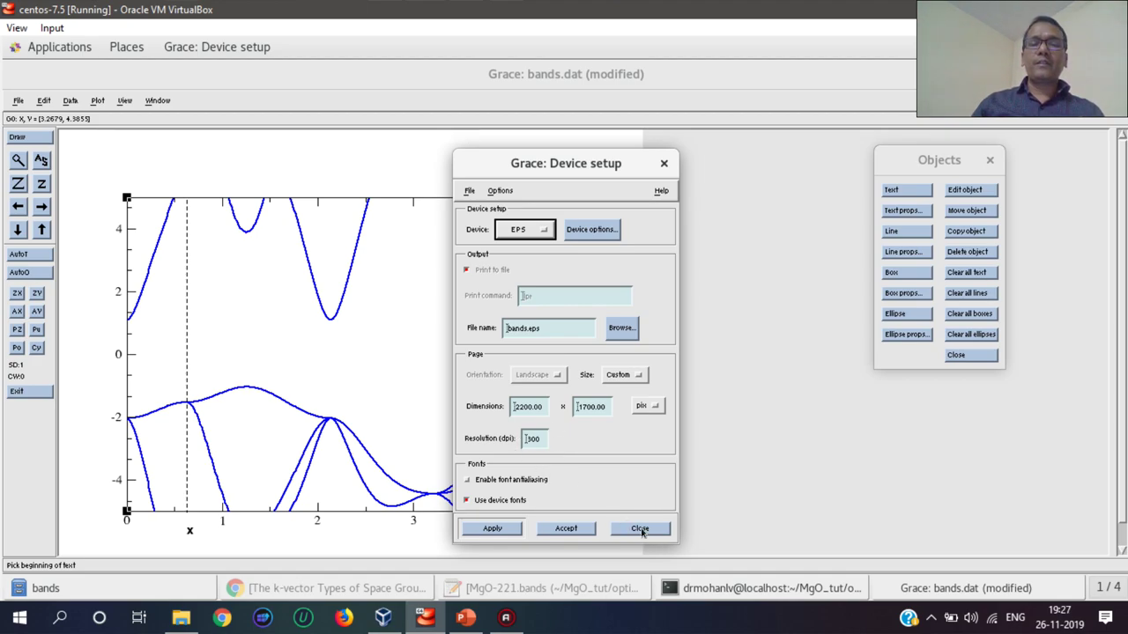
{"action": "left_click", "coordinate": [481, 535]}
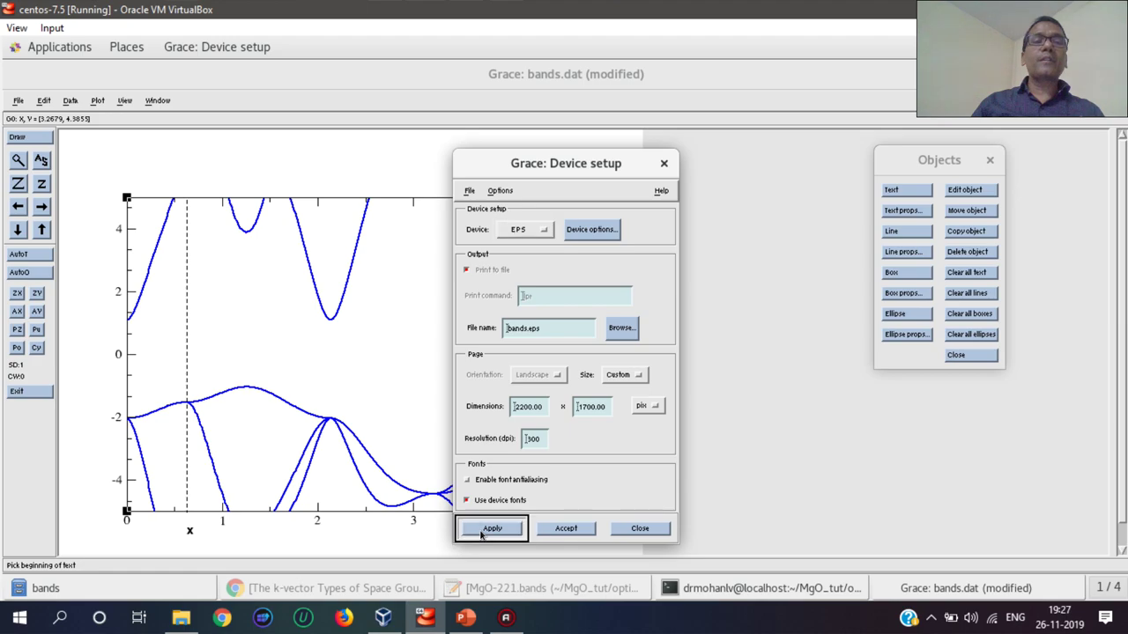
{"action": "left_click", "coordinate": [628, 534]}
- Print the plot to bands.eps, overwriting the old file, and quit Grace without saving
{"action": "left_click", "coordinate": [19, 100]}
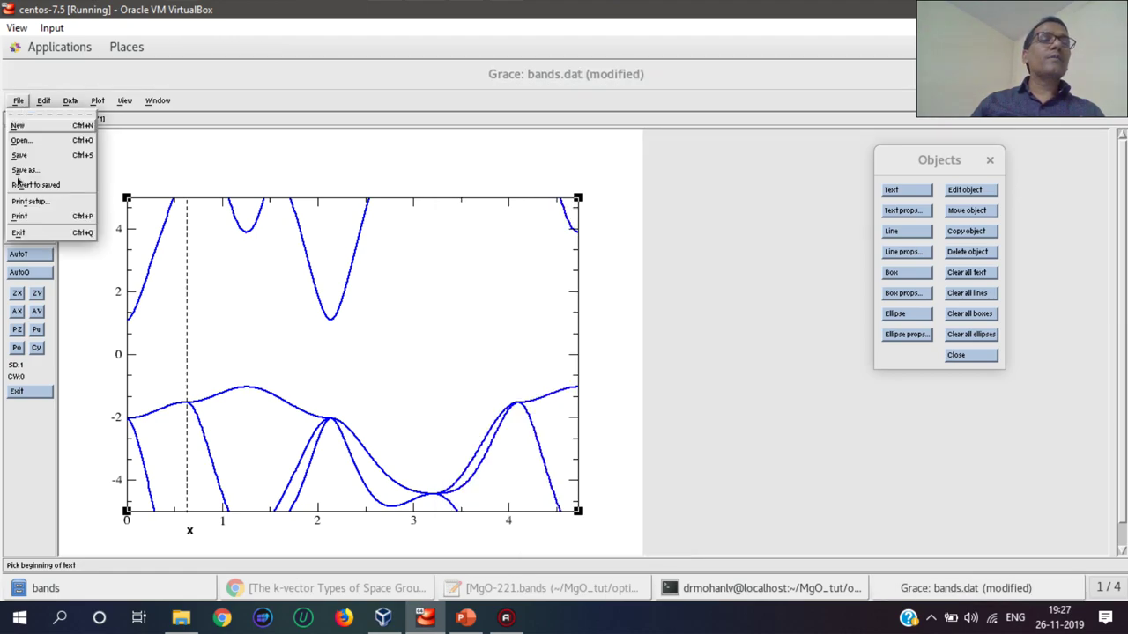
{"action": "left_click", "coordinate": [23, 217]}
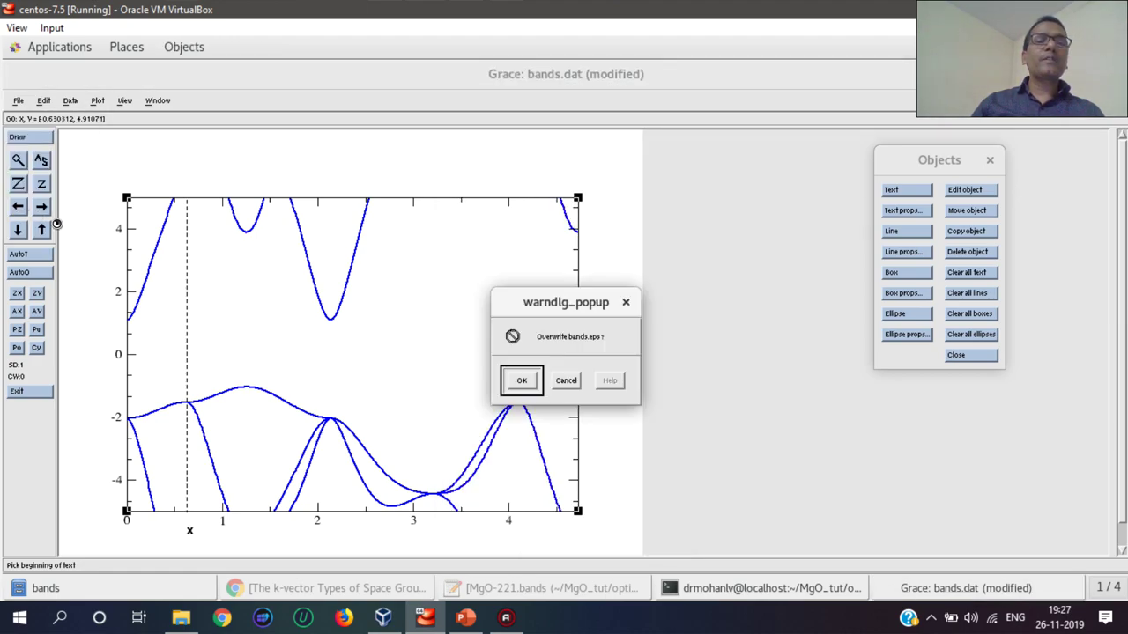
{"action": "left_click", "coordinate": [561, 384]}
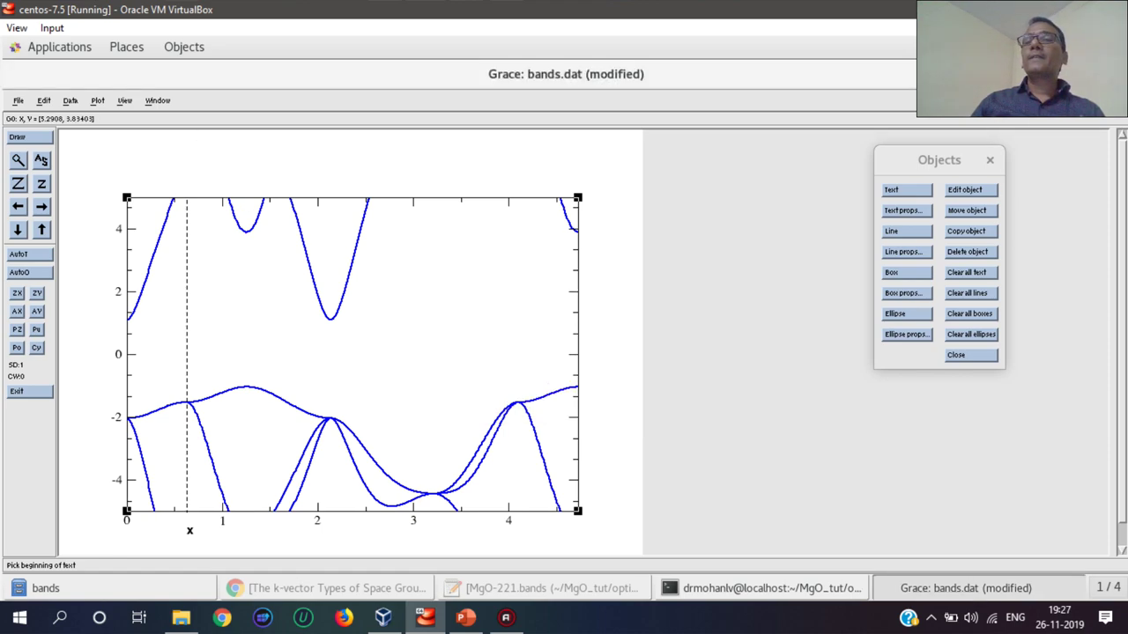
{"action": "key", "text": "ctrl+q"}
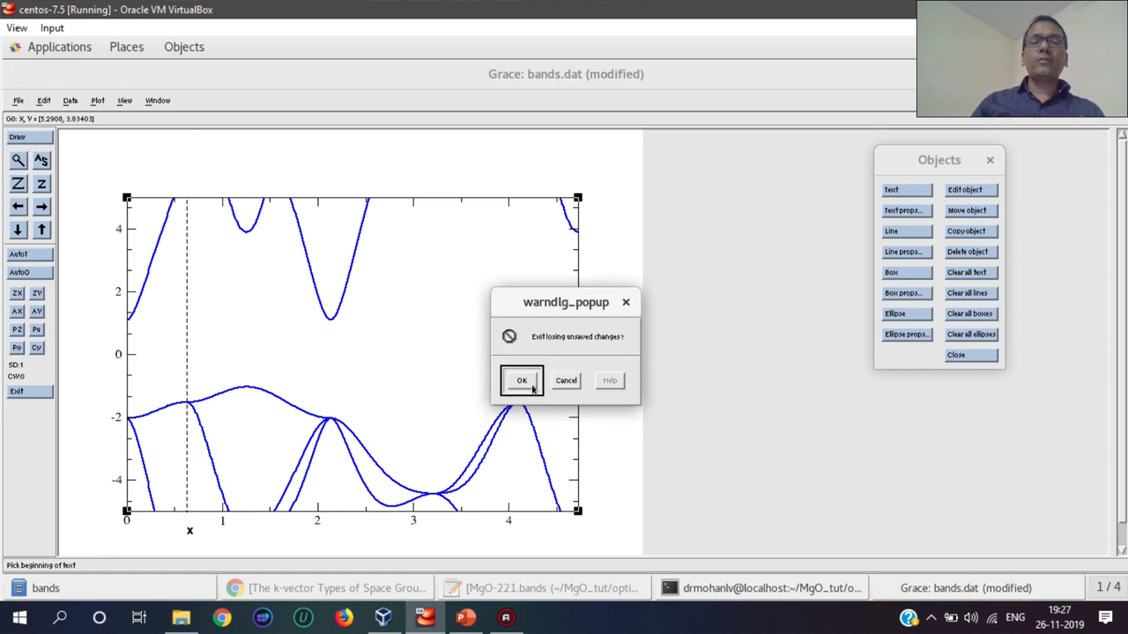
{"action": "left_click", "coordinate": [521, 380]}
- View bands.eps in Document Viewer, then return to the PowerPoint lecture
{"action": "left_click", "coordinate": [485, 312]}
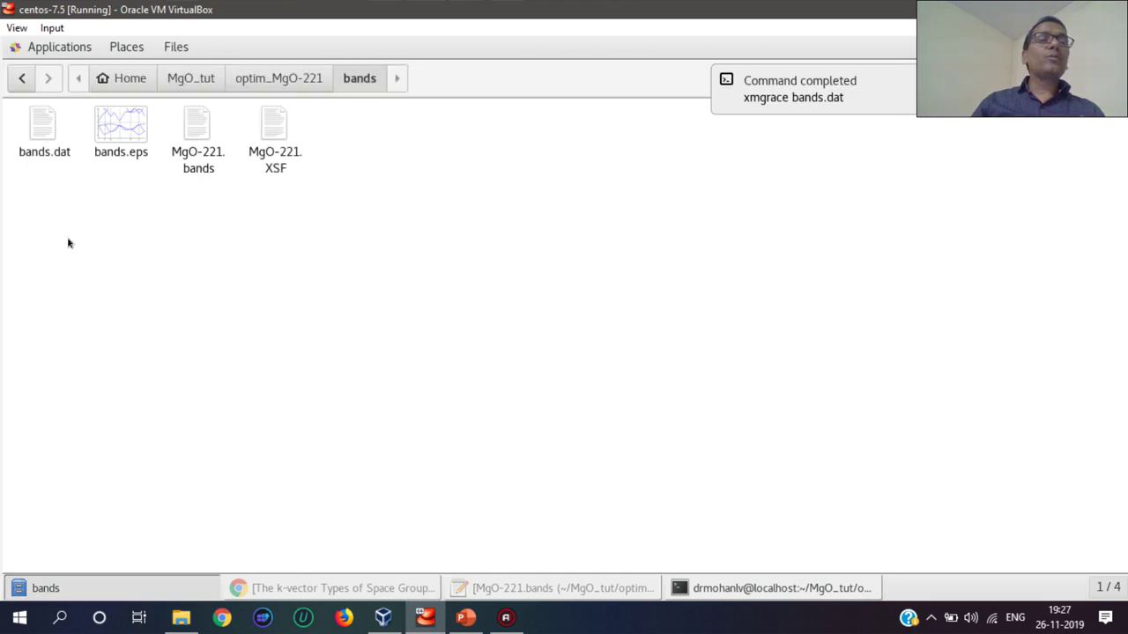
{"action": "double_click", "coordinate": [111, 133]}
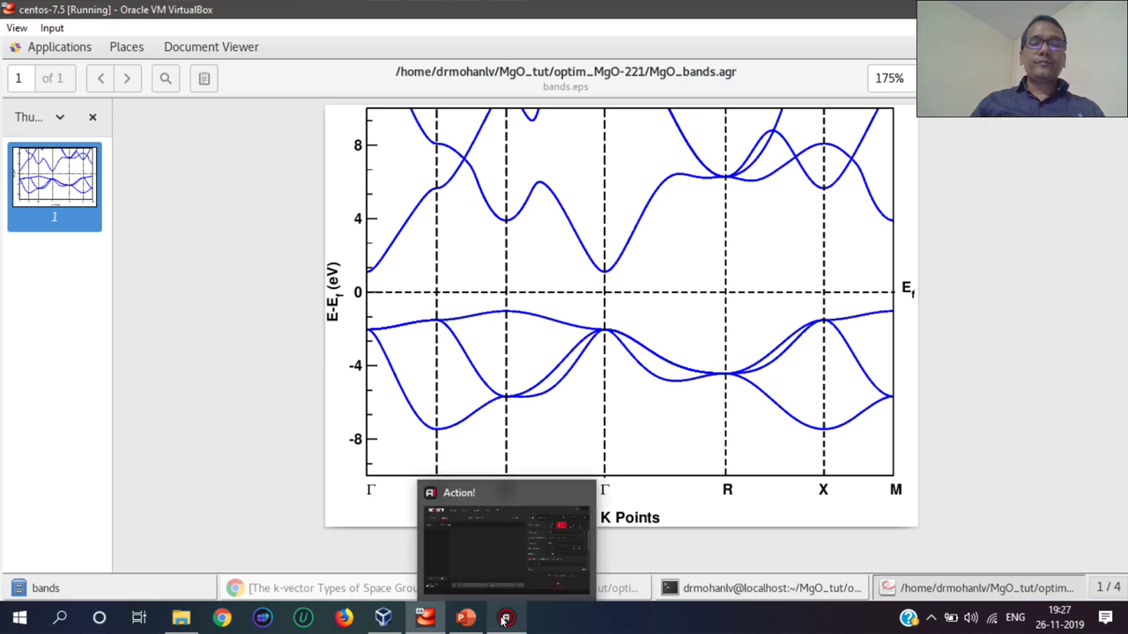
{"action": "left_click", "coordinate": [465, 617]}
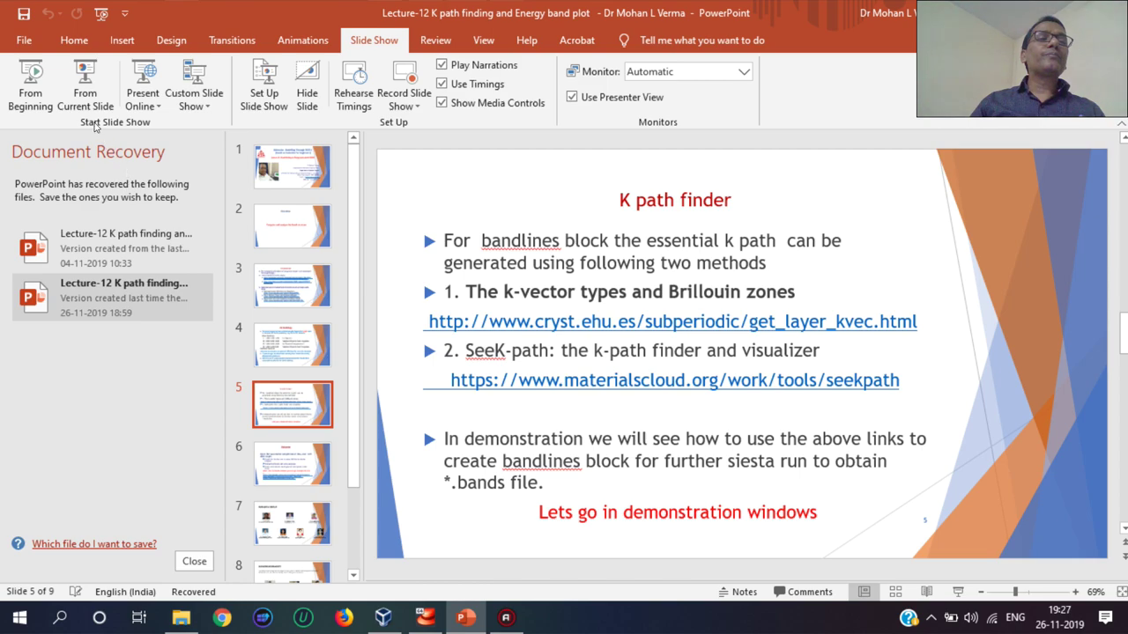
- Start the slideshow from slide 5, 'K path finder'
{"action": "left_click", "coordinate": [86, 100]}
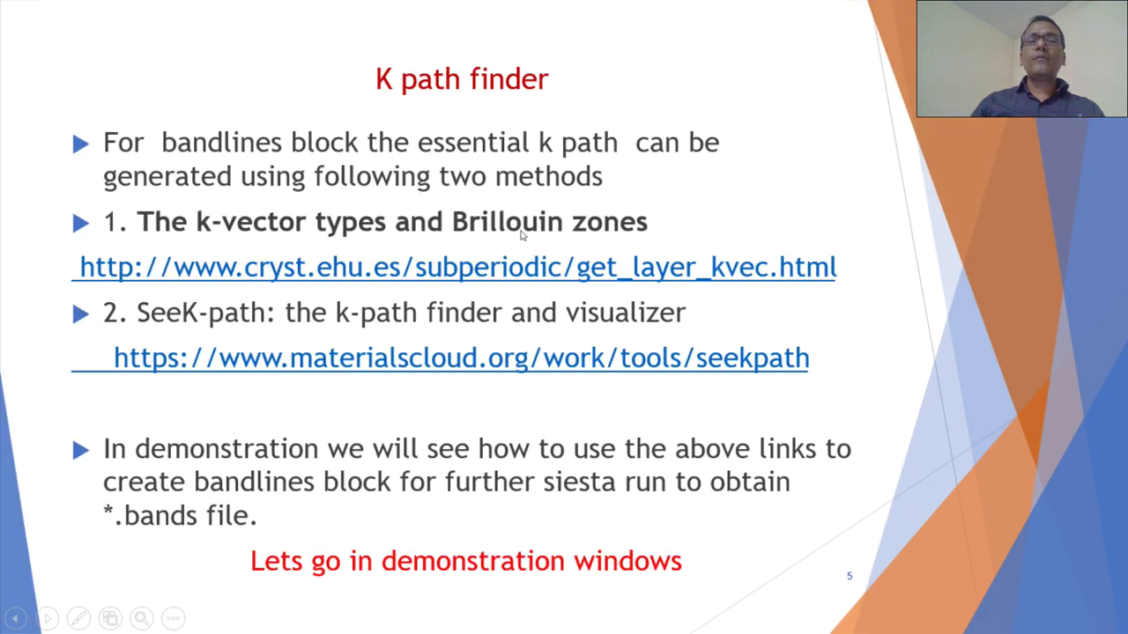